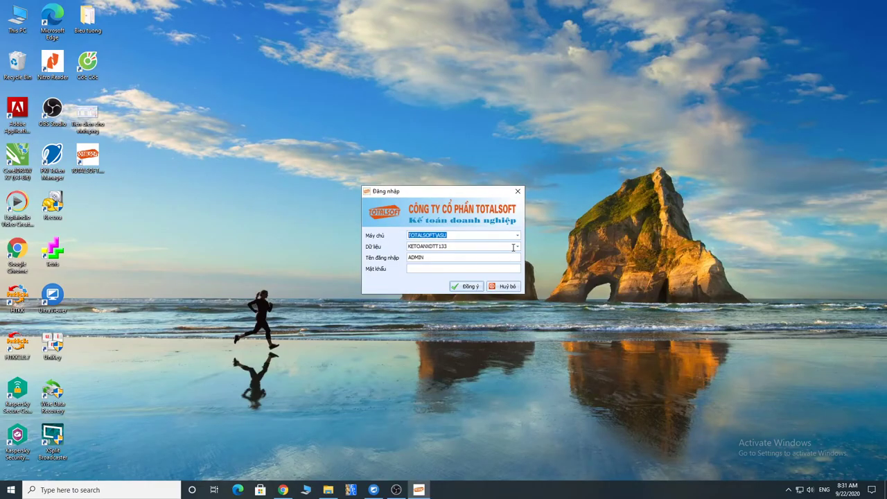
Log in using the KETOANXDTT133 data set from the Dữ liệu list.
click(513, 246)
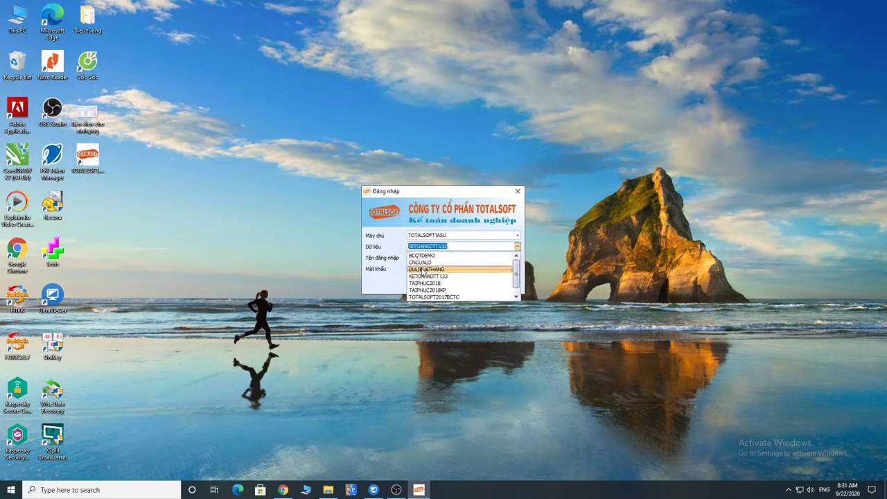
click(425, 277)
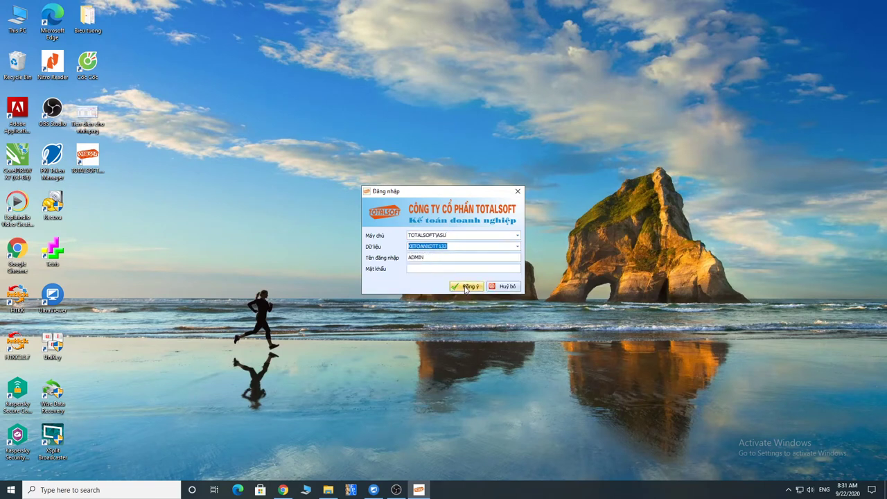
click(466, 287)
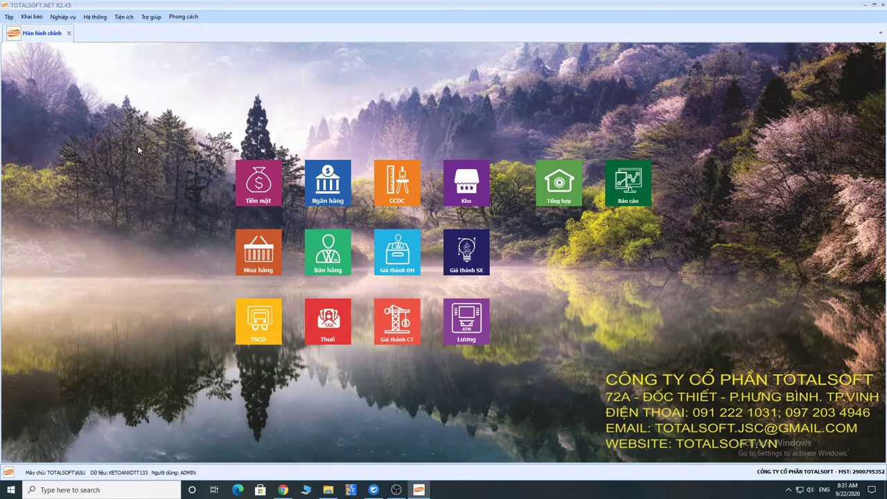
Launch Microsoft Office Word 2007 and move its restored window to the right.
click(11, 490)
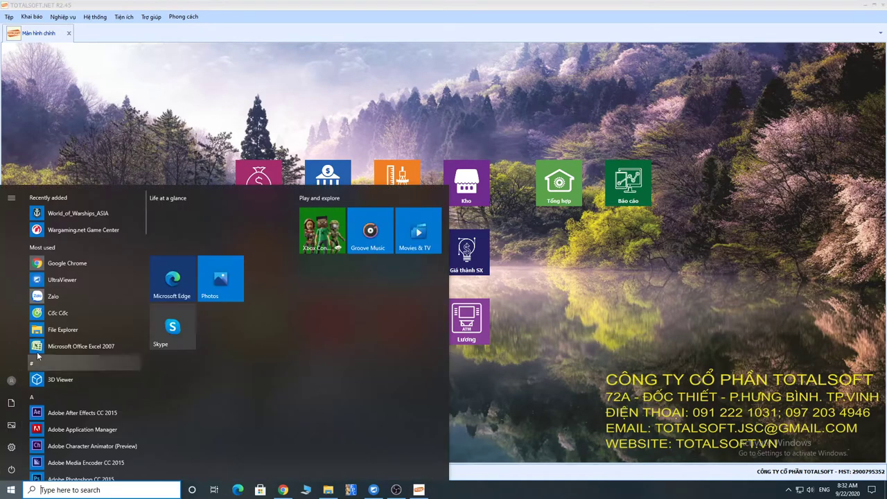
scroll(76, 415, down, 10)
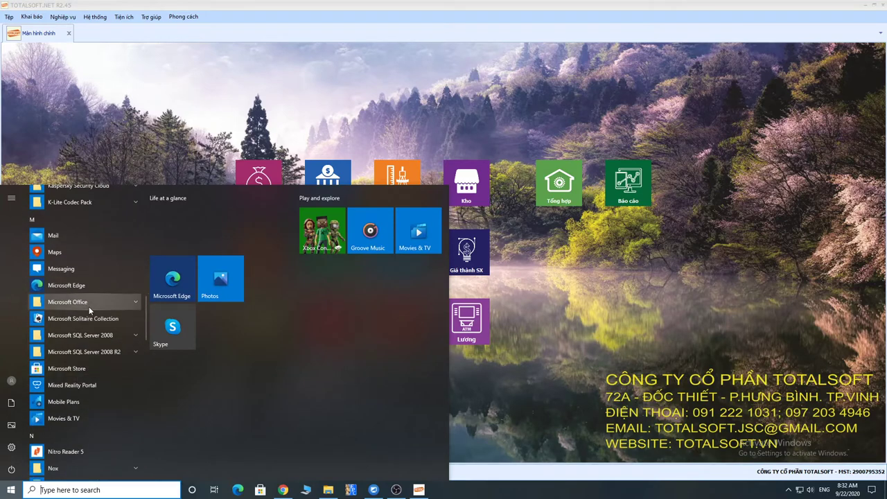
click(89, 304)
scroll(83, 436, down, 2)
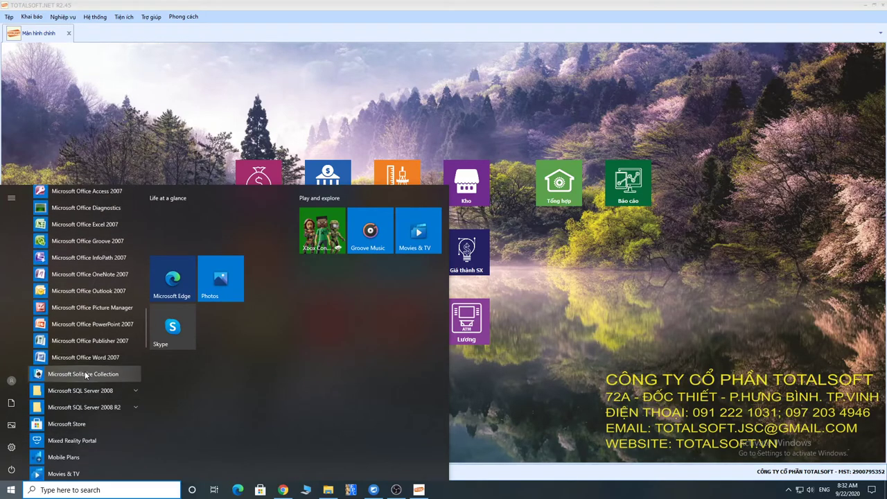
click(89, 359)
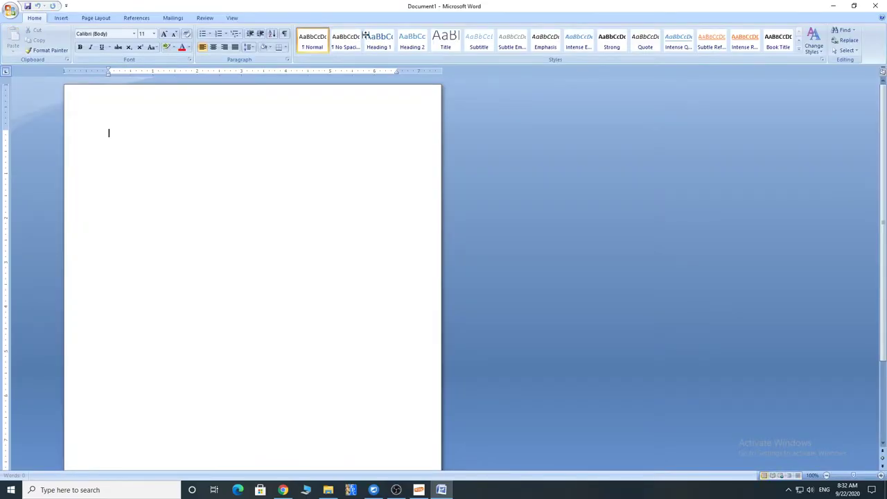
double_click(363, 8)
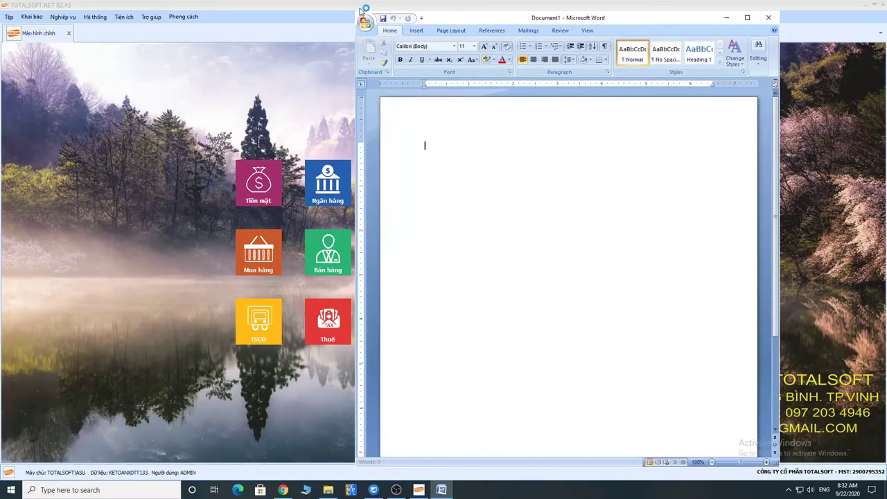
drag(578, 19, 675, 12)
Type the note 'Phiếu thu tiền:' with 'Thu tạm ứng, thu tiền khác.' and return to TOTALSOFT.NET.
text(Phi)
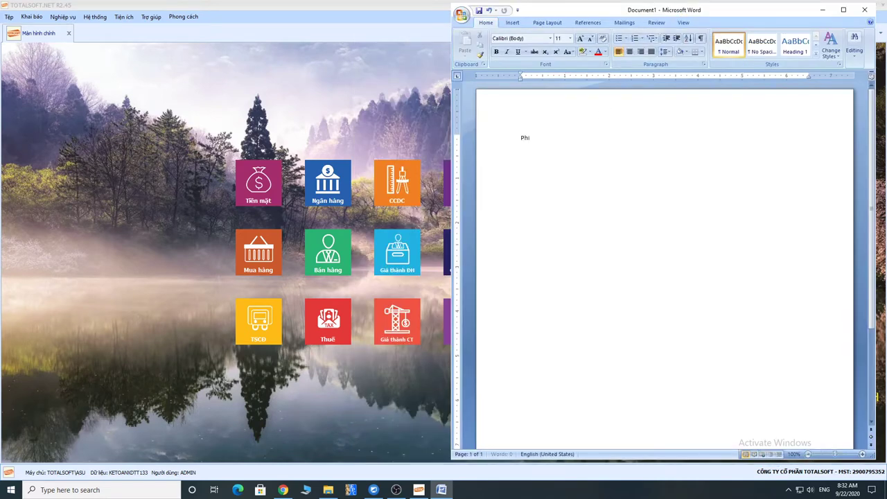
text(ếu thu tiền:)
key(Return)
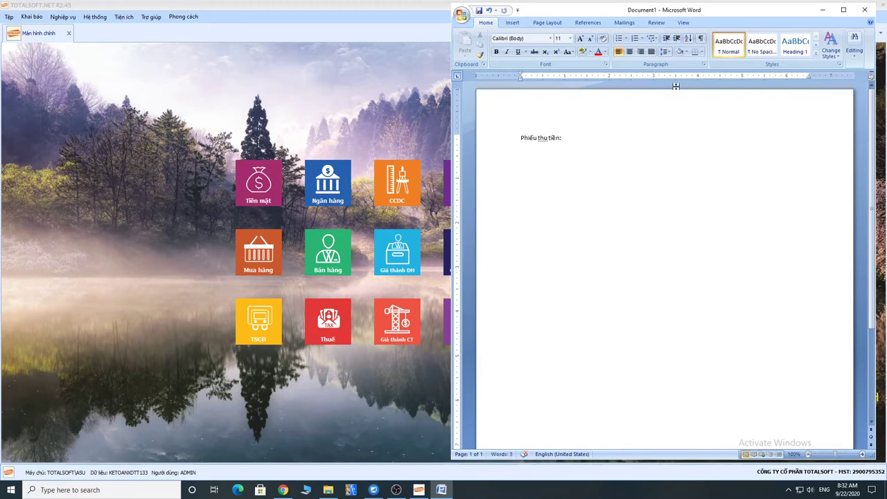
text(Thu ta)
text(m ư)
text(ng, thu)
text( tie)
text(.)
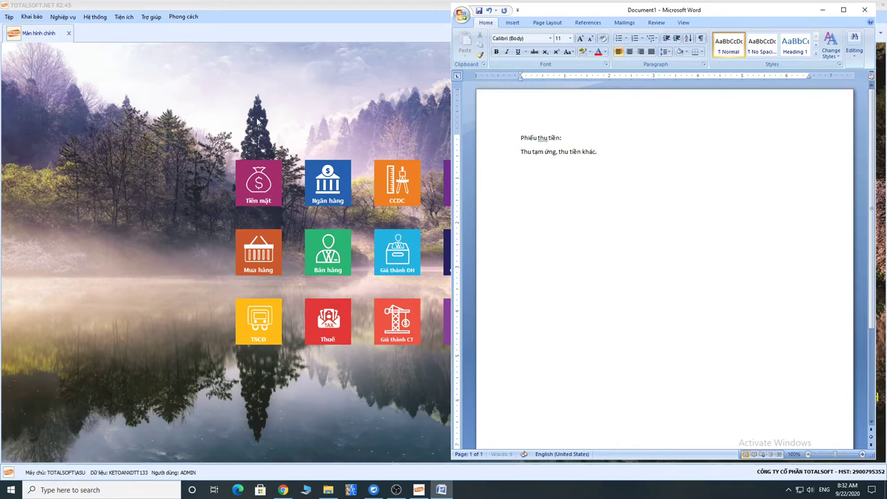
click(149, 136)
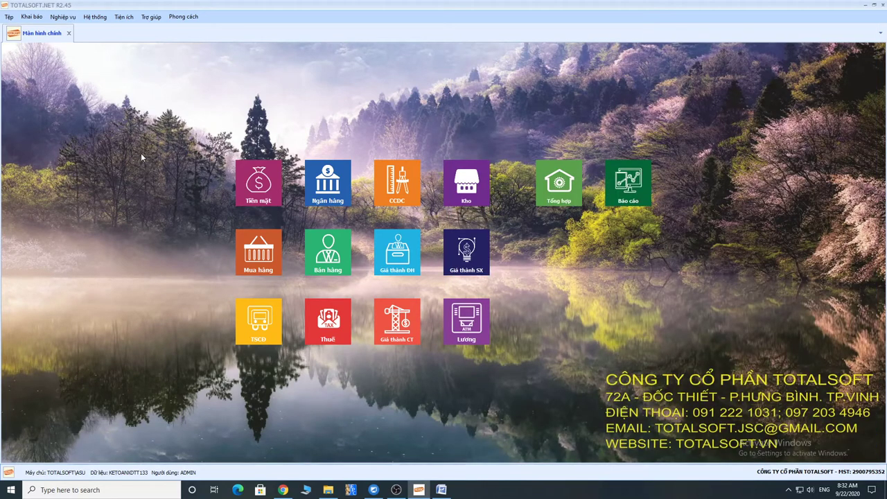
Open the Tiền mặt receipt list and step through its date, reason and party filters.
click(258, 185)
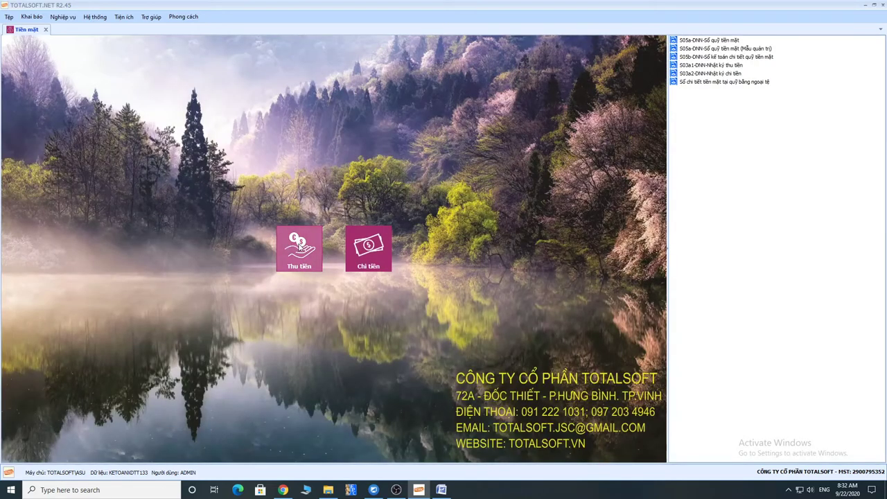
click(299, 246)
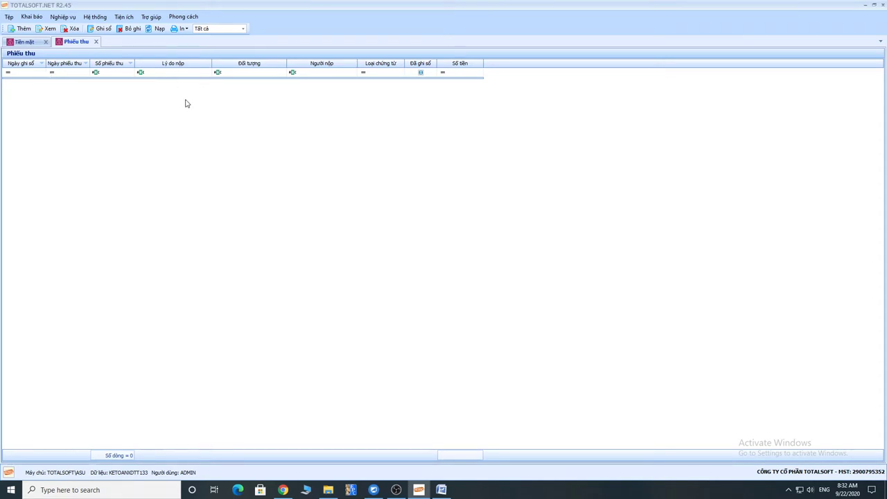
click(32, 73)
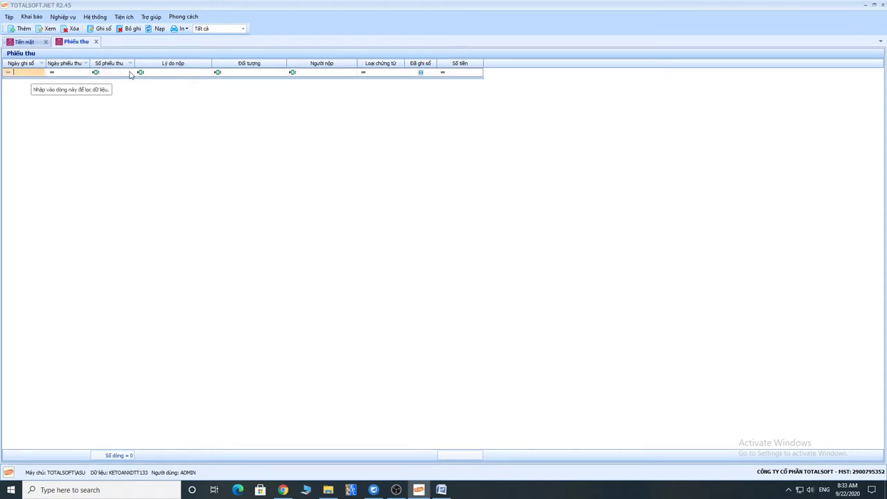
click(187, 72)
click(239, 73)
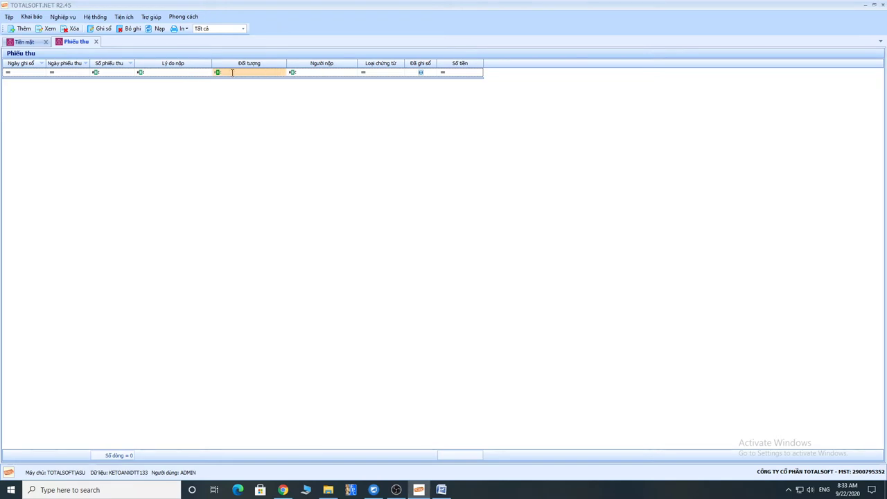
Try a 'Nguyễn' party filter, clear it, and bring up the empty grid's record menu.
text(Nguyễn)
key(BackSpace)
key(BackSpace)
key(BackSpace)
key(BackSpace)
key(BackSpace)
key(BackSpace)
click(197, 117)
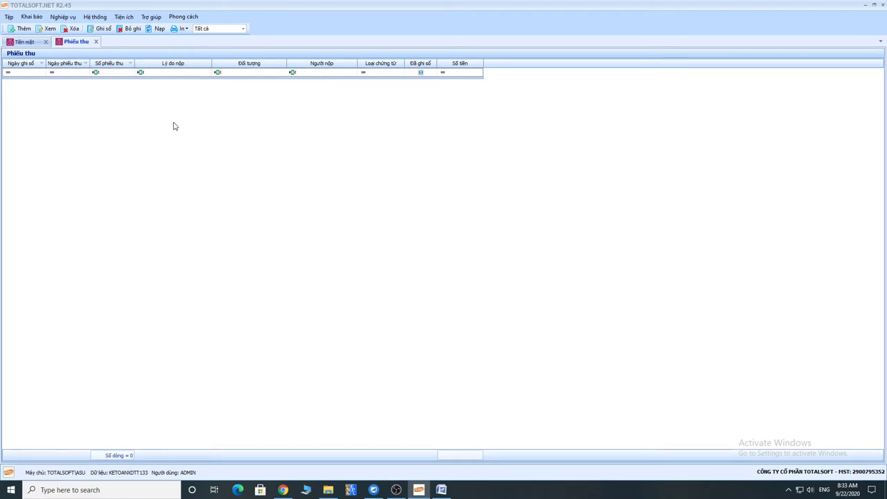
right_click(88, 106)
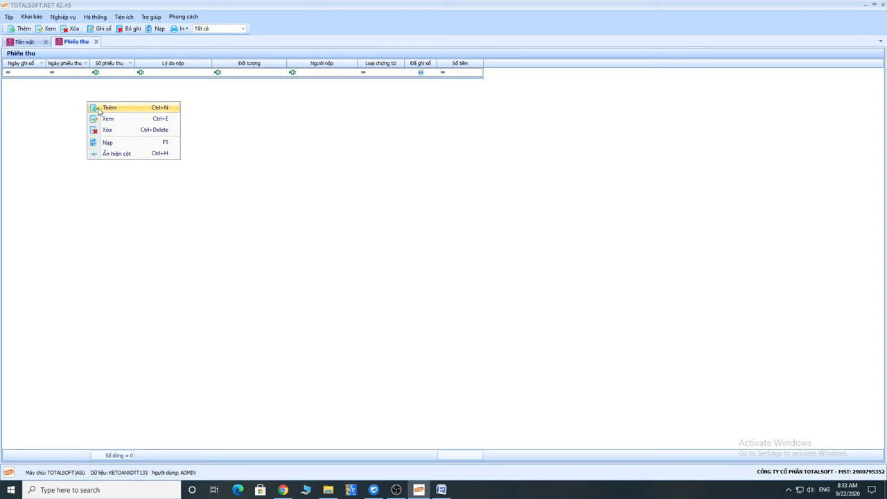
Add receipt PT00001 and browse the party list, filtering by 'An' then clearing it.
click(250, 129)
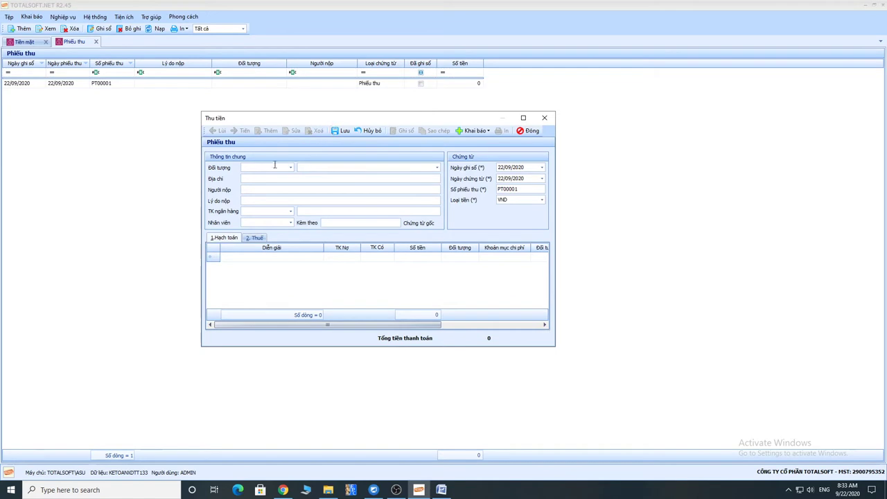
click(290, 167)
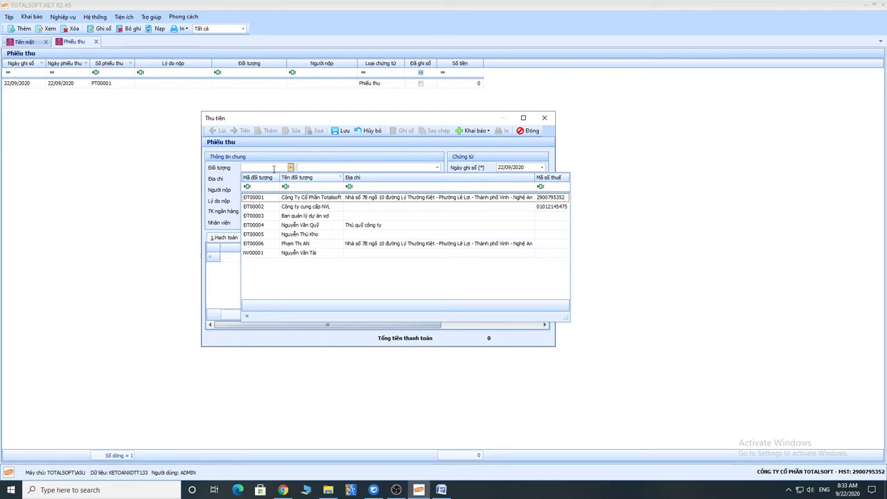
click(221, 171)
click(290, 167)
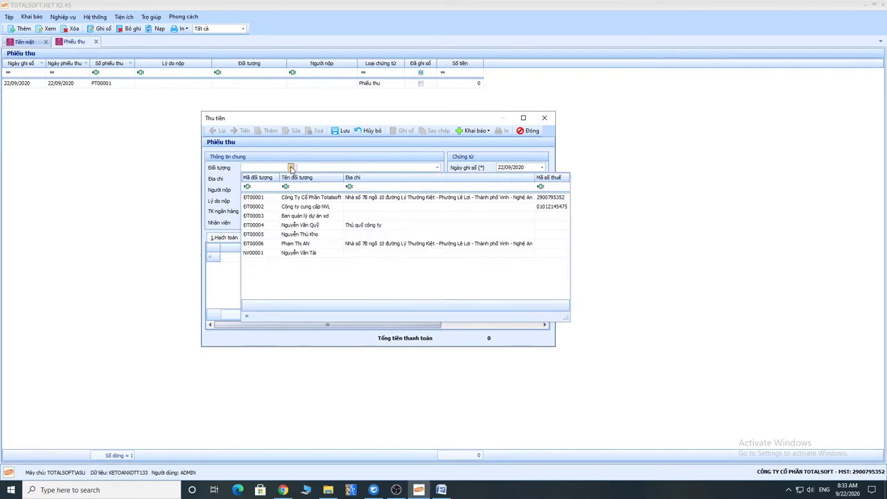
click(301, 187)
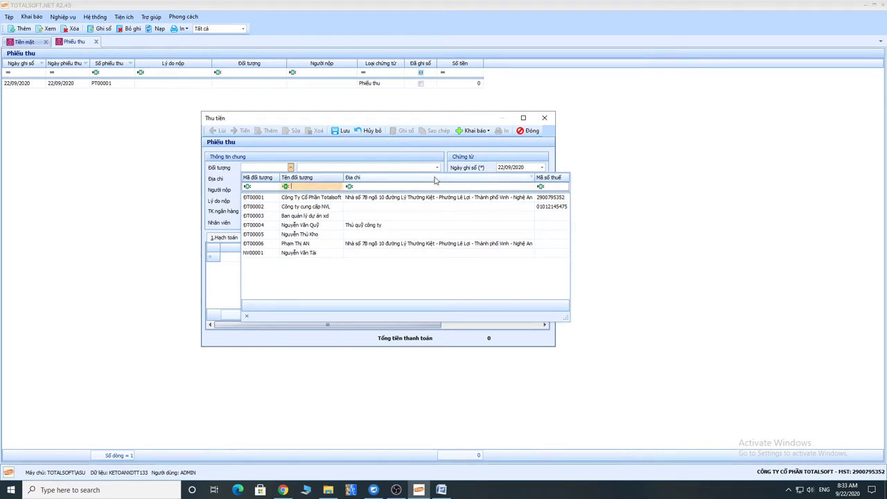
text(An)
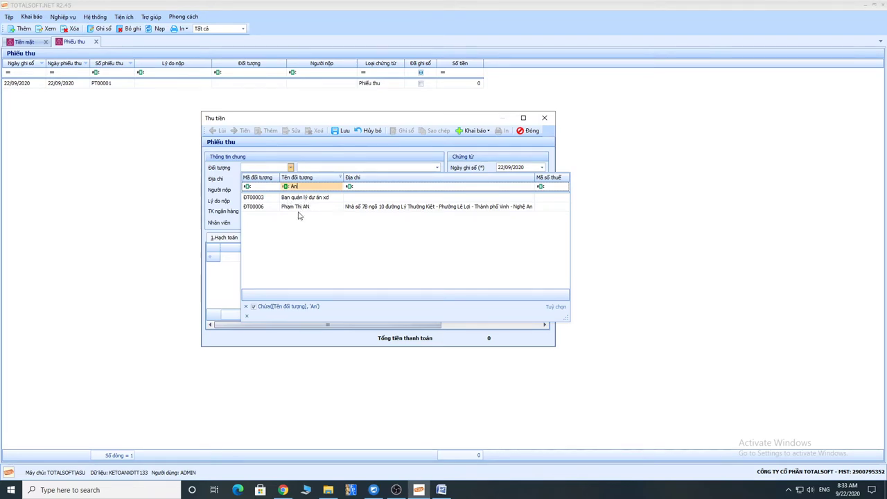
key(BackSpace)
key(BackSpace)
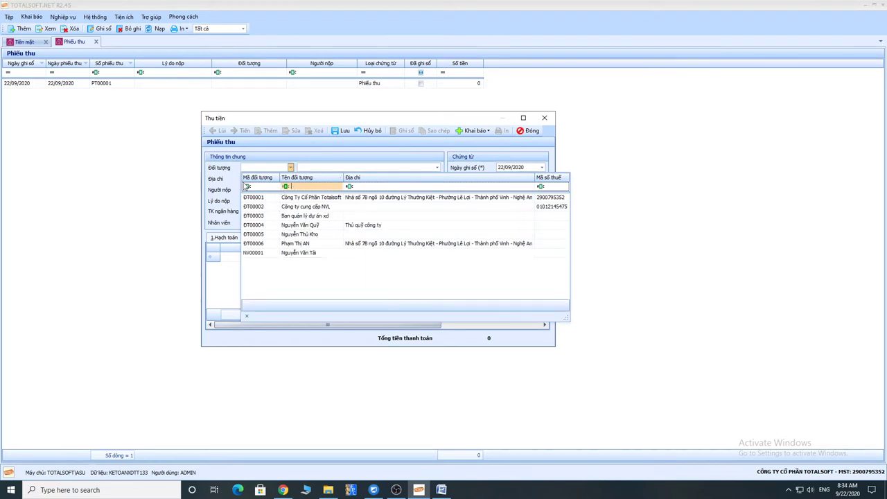
key(Escape)
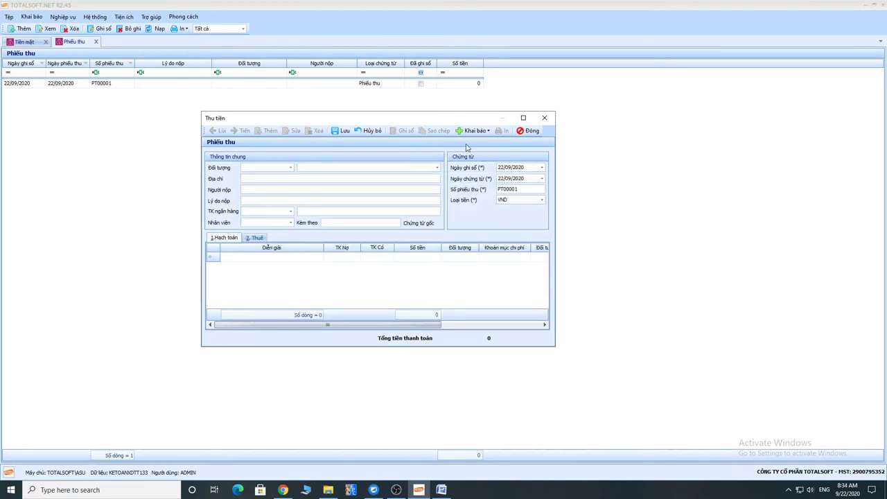
Pick the party matching 'an', enter the advance-repayment reason and posting date 02/01/2020.
text(an)
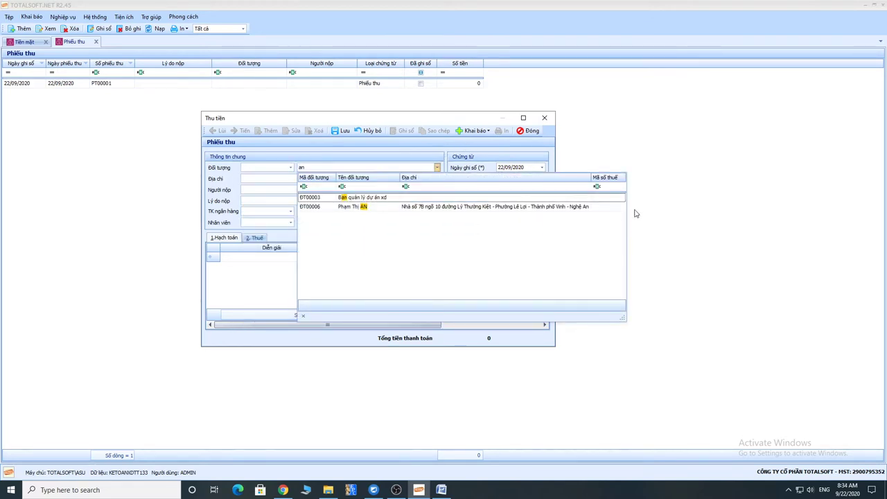
click(358, 207)
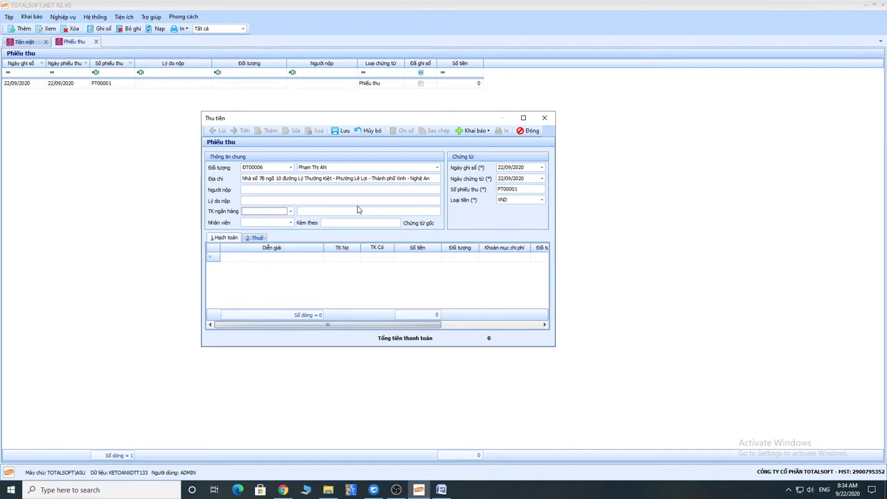
text(Thu t)
text(ại tiền tam)
click(511, 167)
text(01)
key(Left)
text(02/01)
key(Tab)
key(Tab)
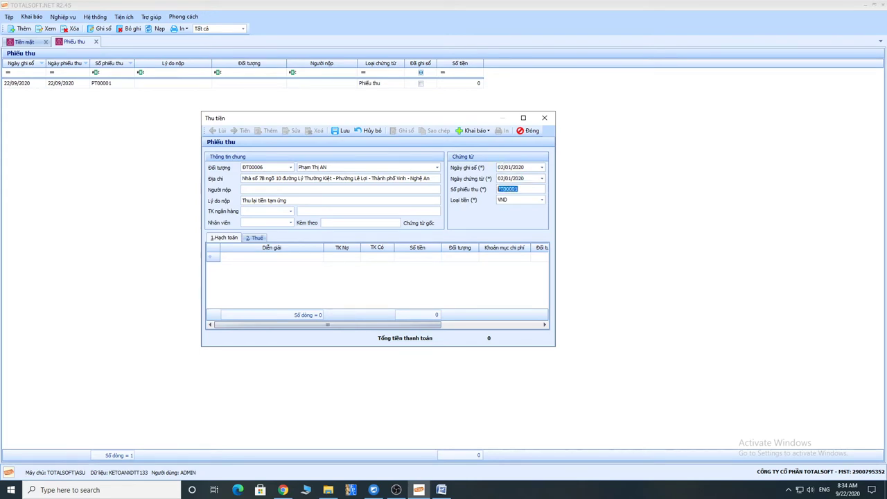
Enter a line crediting 141 for 10.000.000 and save the receipt.
key(Tab)
key(Tab)
key(Tab)
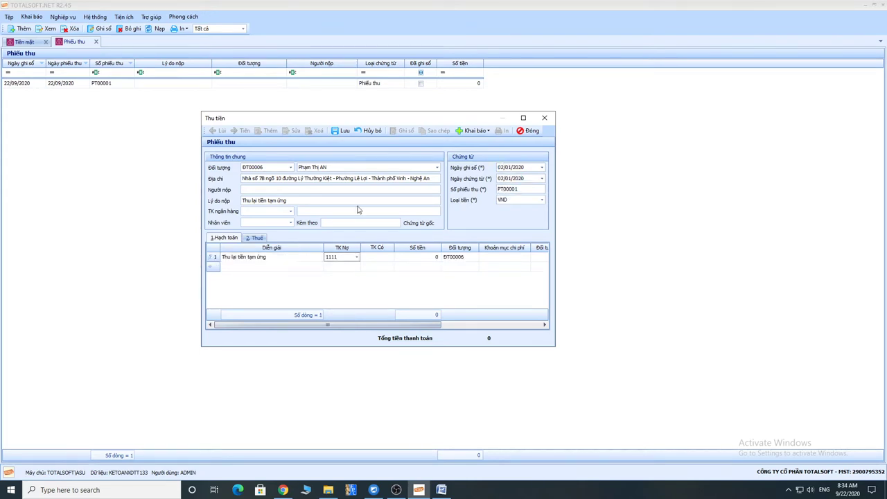
key(Tab)
text(141)
key(Tab)
text(10.000.)
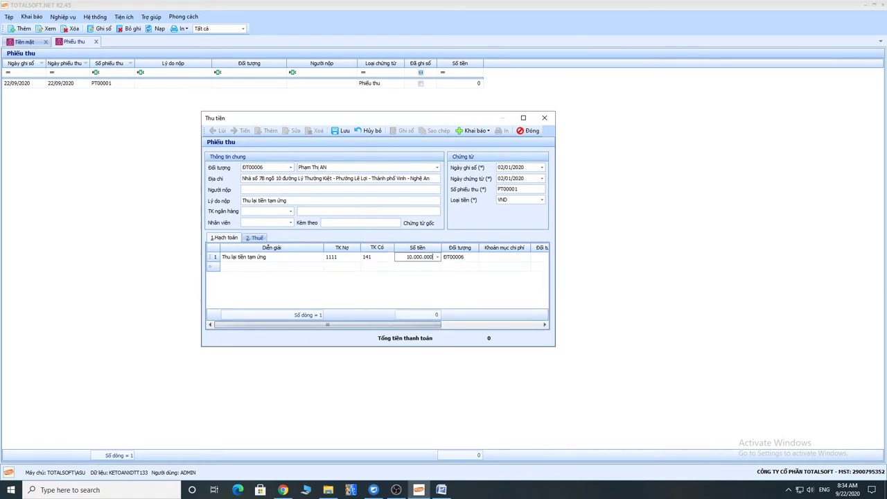
text(000)
key(Tab)
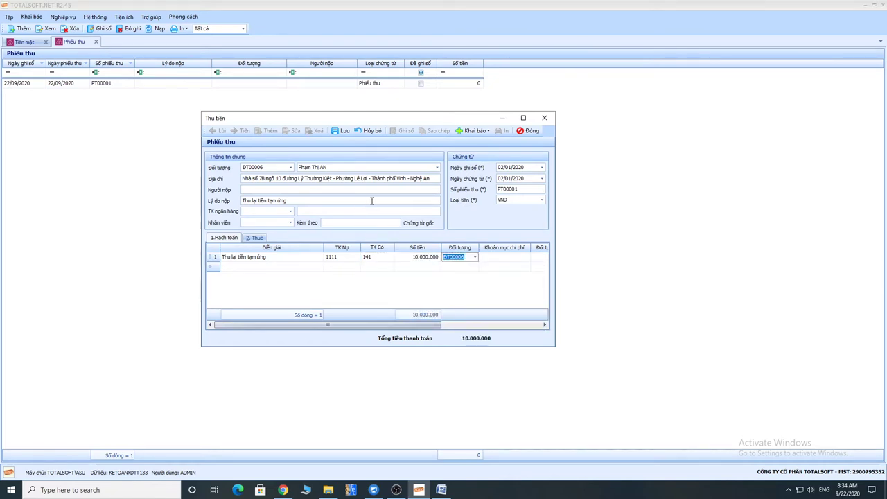
click(340, 130)
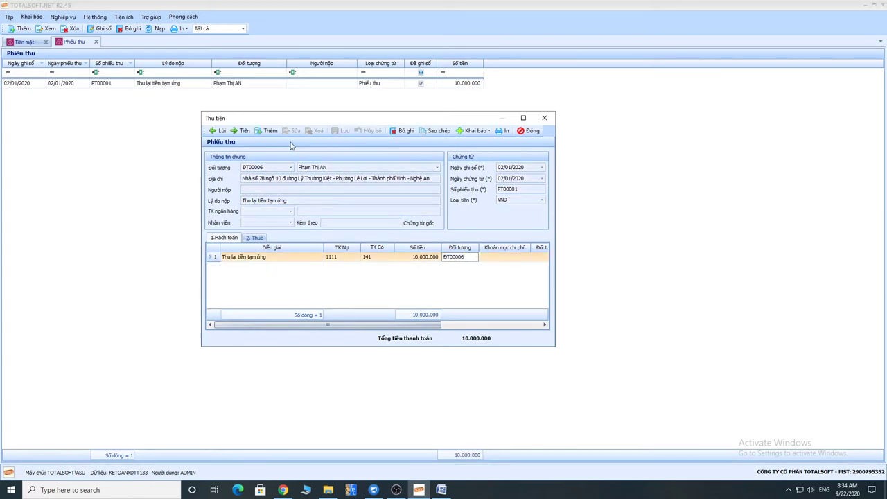
drag(319, 124, 309, 119)
click(494, 124)
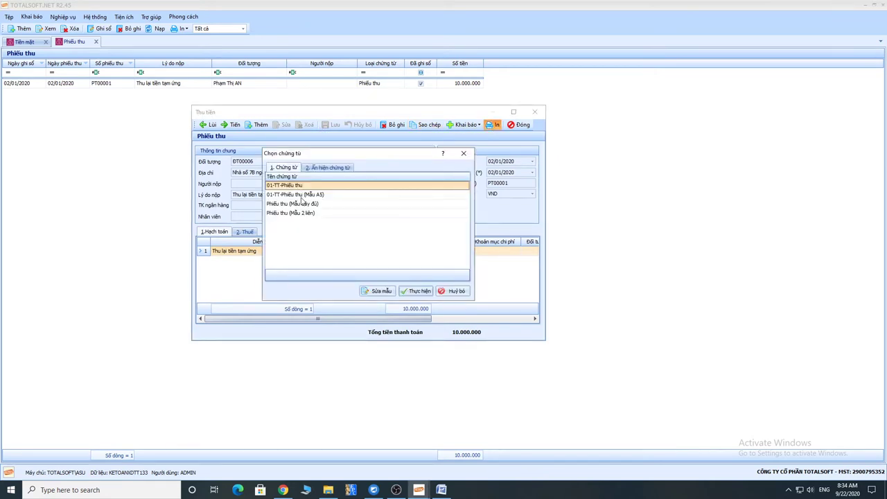
click(417, 291)
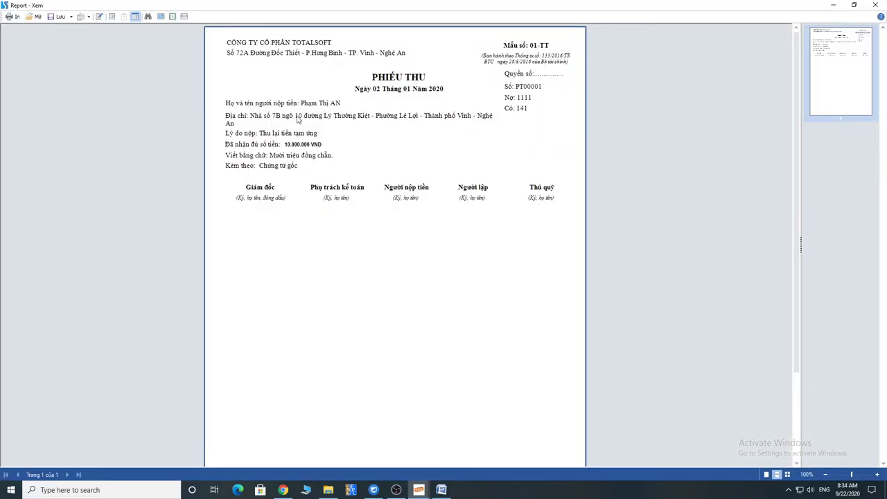
click(875, 5)
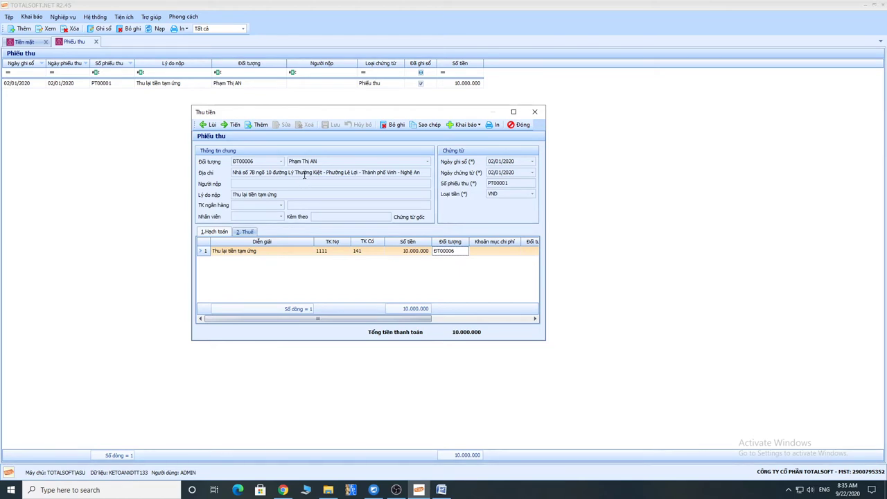
Add a receipt for the company cashier, entering the payer and reason 'Thu lại tiền tạm ứng của 3 người:'.
click(261, 124)
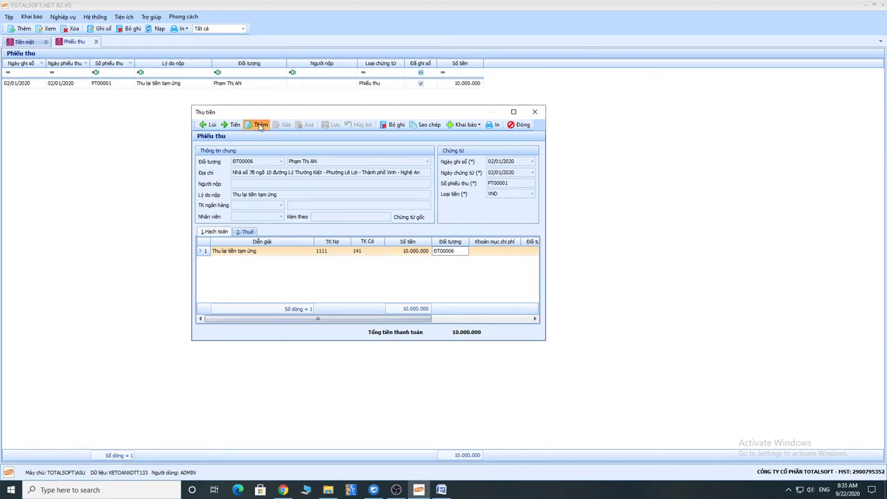
click(294, 161)
text(an)
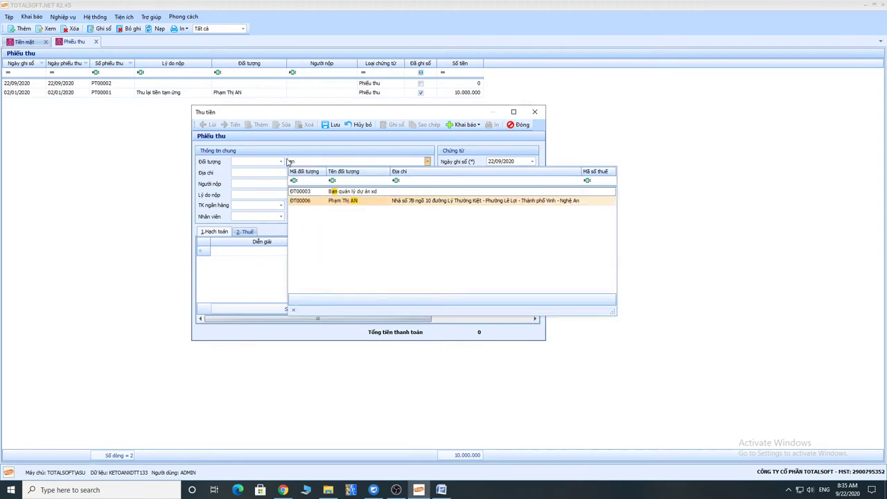
key(BackSpace)
key(BackSpace)
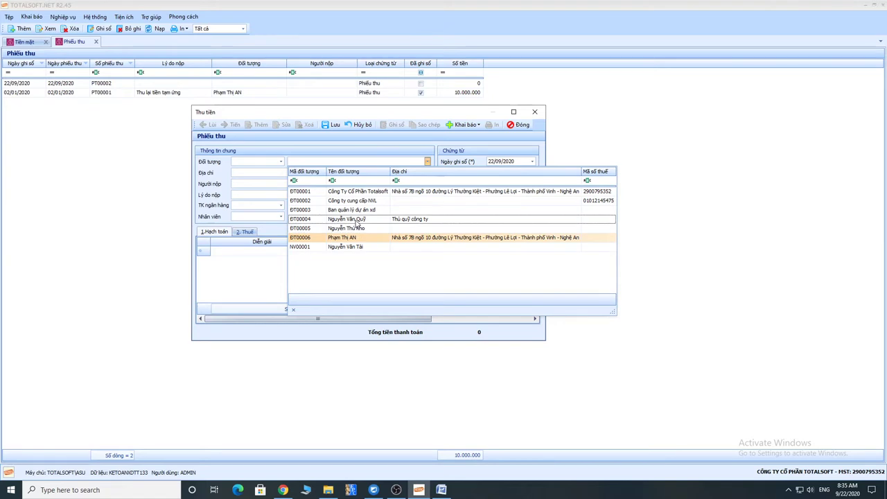
click(356, 220)
key(Tab)
key(Tab)
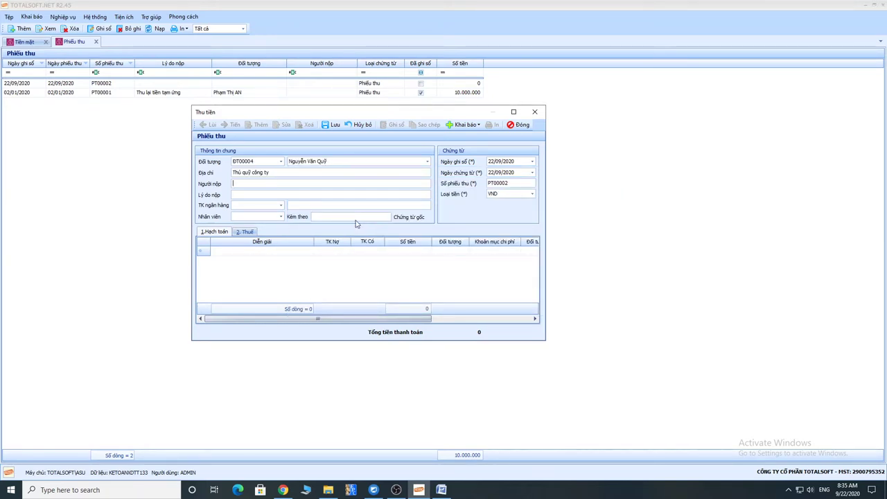
text(Thu lại tie)
text(n tạm ưng)
text(ng của)
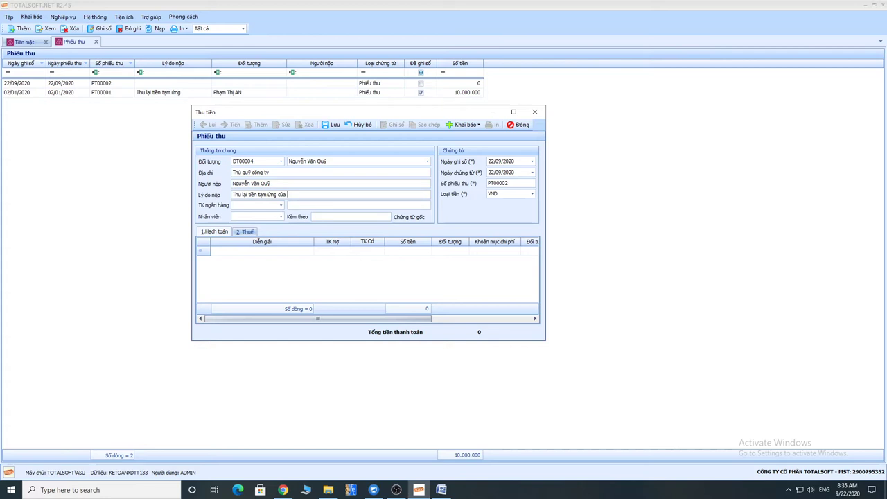
text( 3 người)
key(BackSpace)
key(Tab)
key(Tab)
Set the posting date to 03/01/2020 and move into the entry lines.
click(500, 161)
text(03012020)
key(Tab)
key(Tab)
key(Tab)
key(Tab)
key(Tab)
key(Tab)
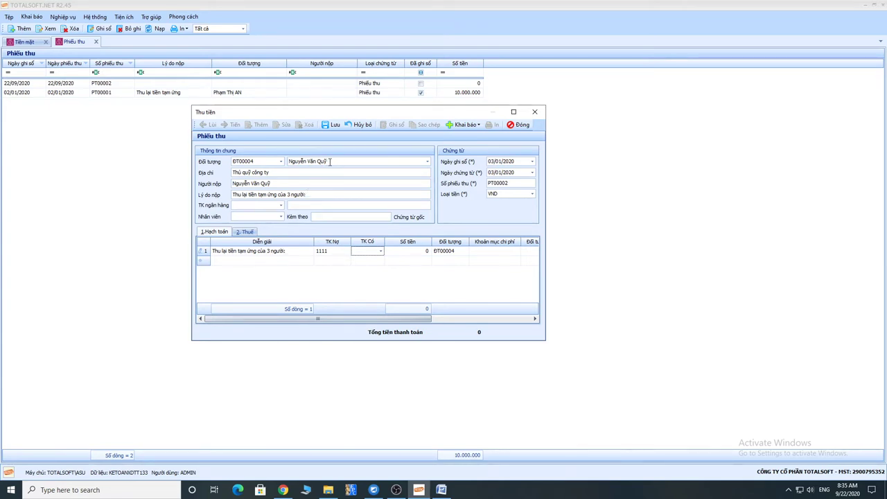
Make line 1 credit 141 for 2.000.000 and assign it a different object.
click(368, 254)
text(141)
key(Return)
click(412, 250)
text(2.000.000)
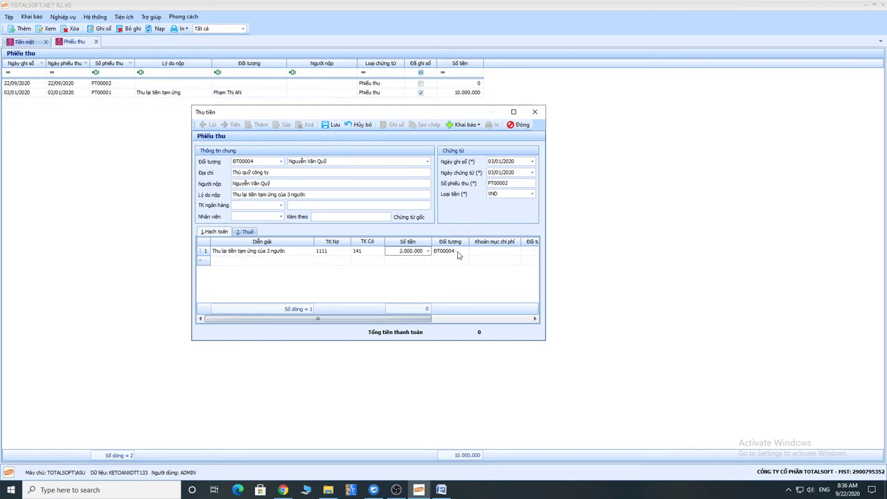
click(463, 254)
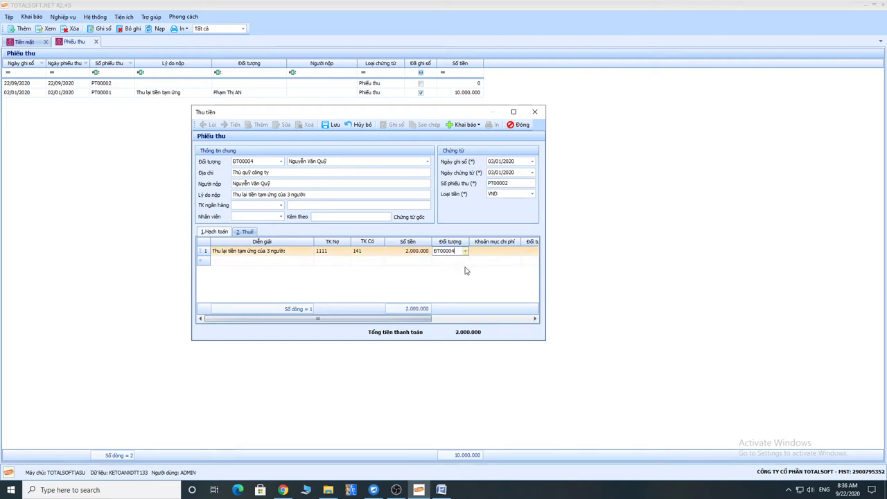
click(465, 252)
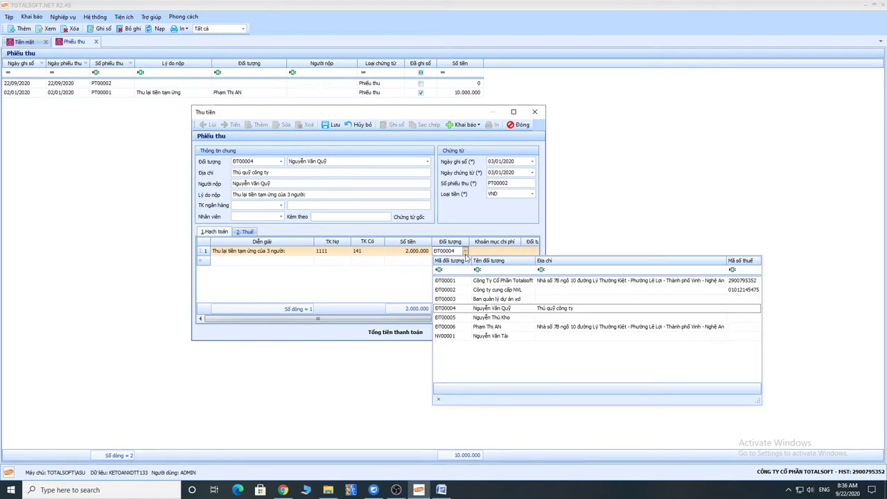
click(479, 318)
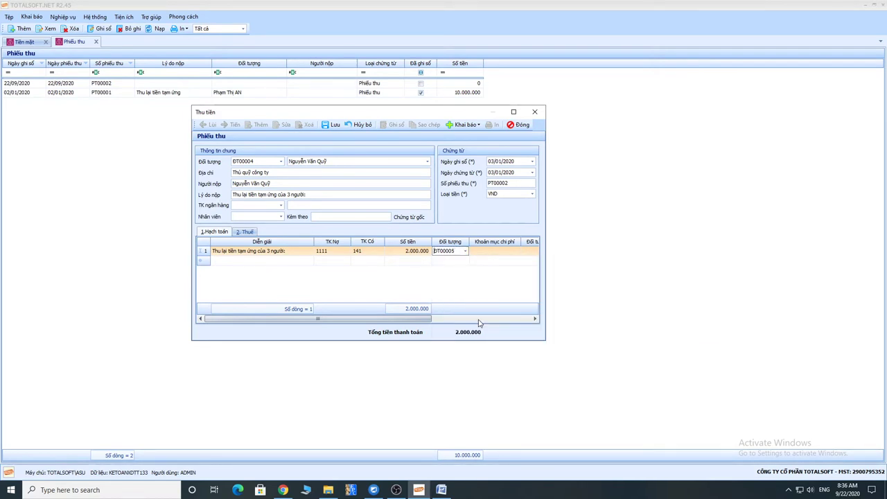
Change line 1's description ending to 'KHo' and start line 2 as 'Thu tiền tạm ứng'.
click(257, 252)
click(284, 252)
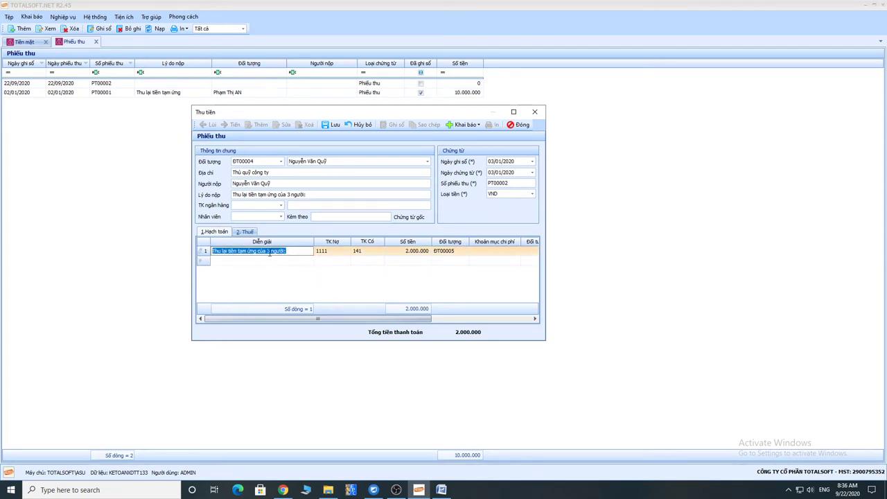
click(265, 252)
drag(259, 251, 290, 253)
text(KHo)
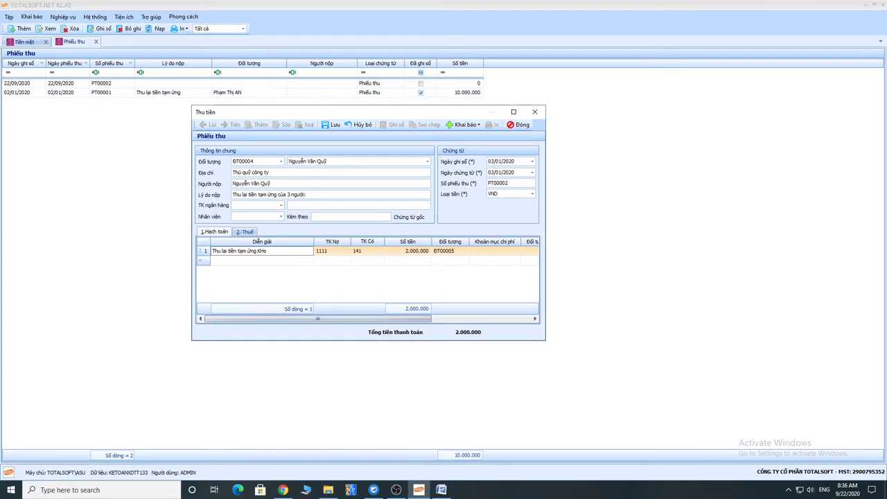
key(Down)
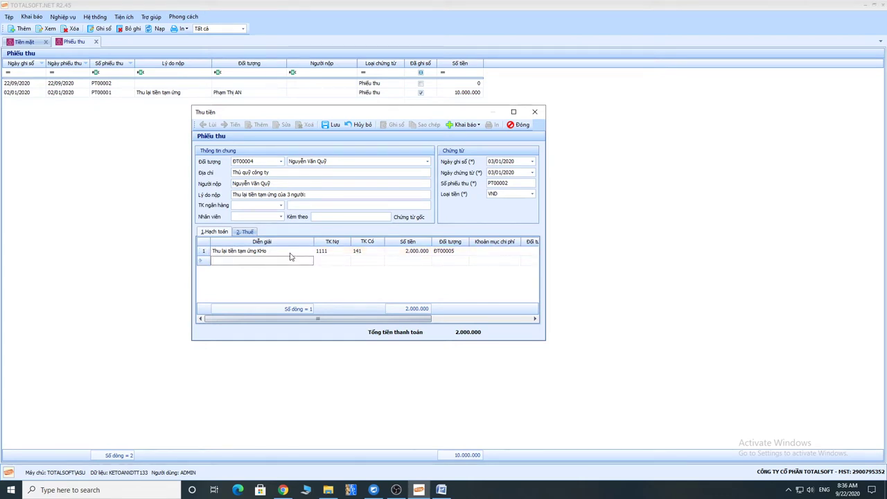
text(Thu tiền tam ứng)
key(Tab)
key(Tab)
key(Tab)
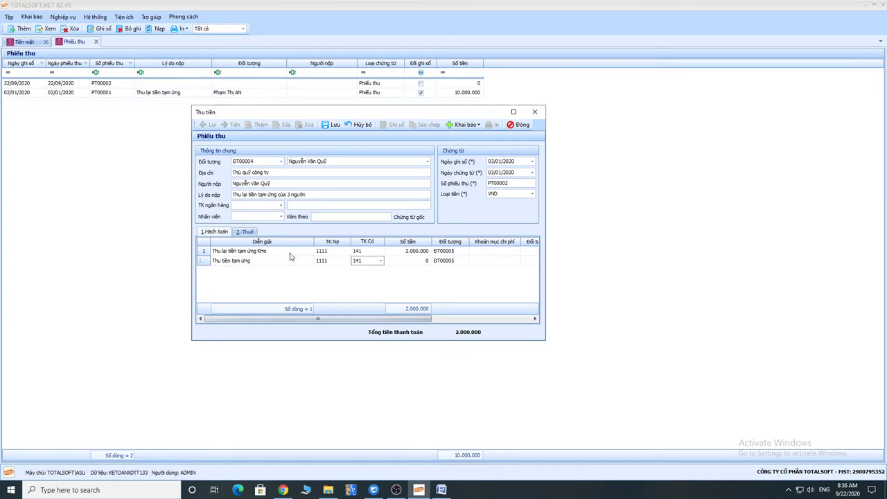
Give line 2 an amount of 1.500.000 and assign it a staff object.
text(15000)
key(Tab)
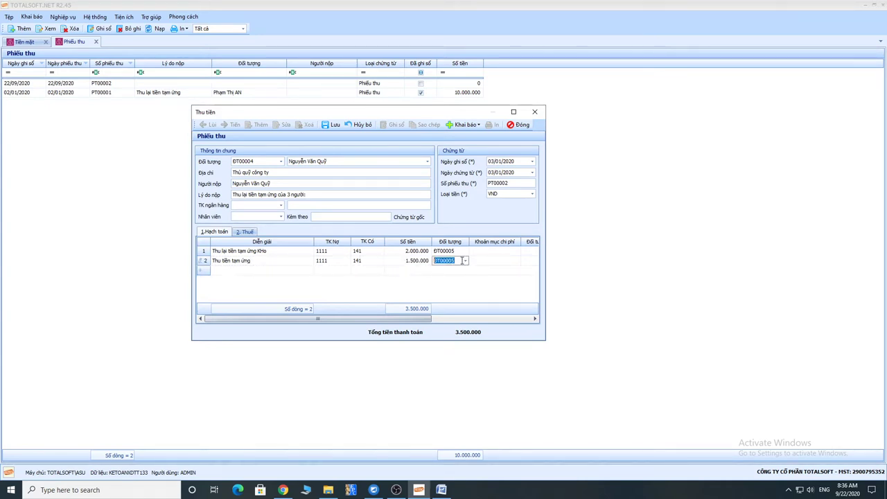
click(465, 260)
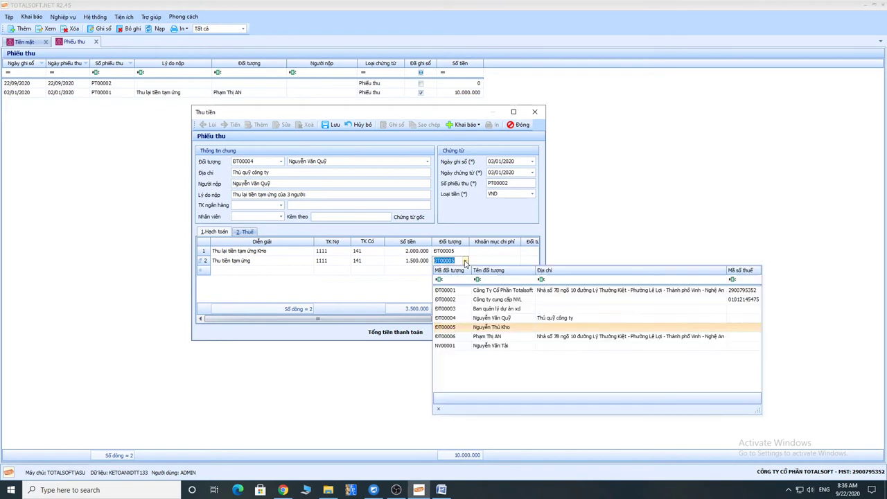
click(478, 344)
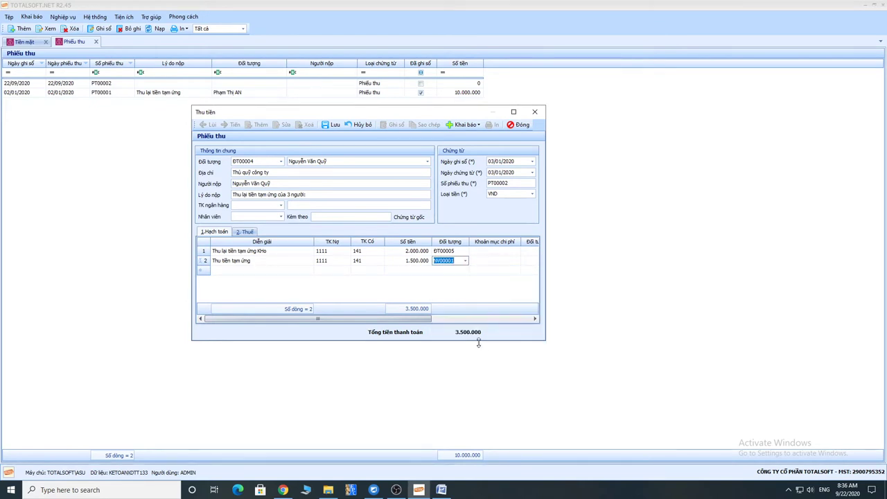
Add line 3 with the autocompleted description, credit 141 and amount 3.000.000.
click(276, 270)
text(T)
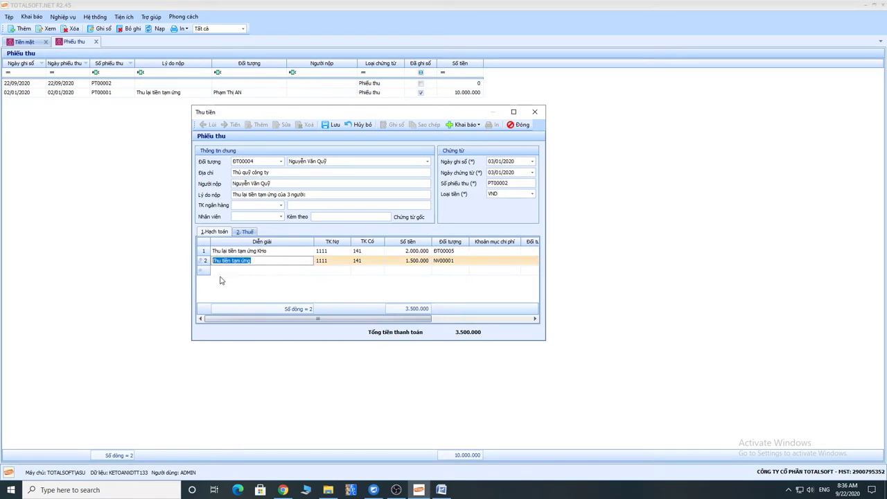
key(Return)
click(261, 260)
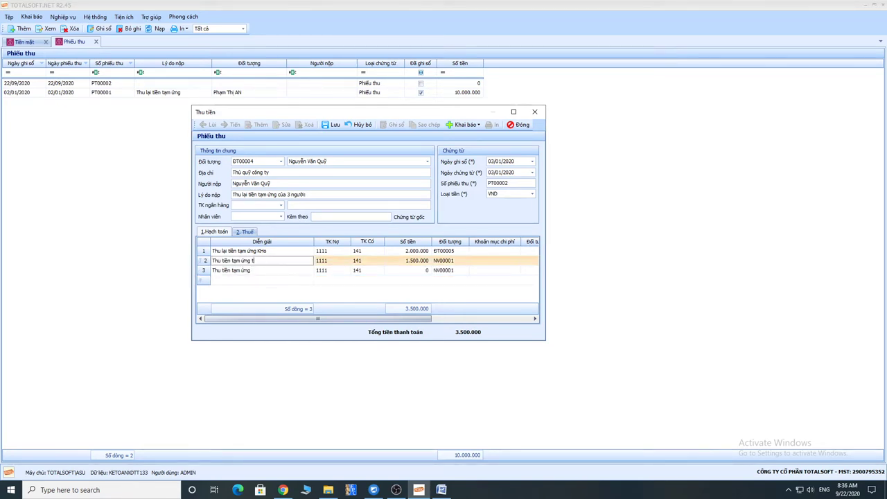
key(Return)
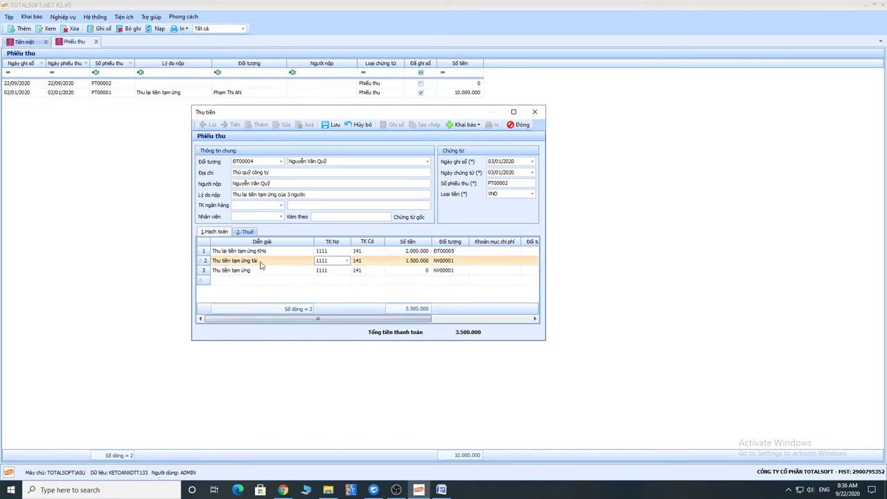
click(262, 270)
key(Return)
key(Return)
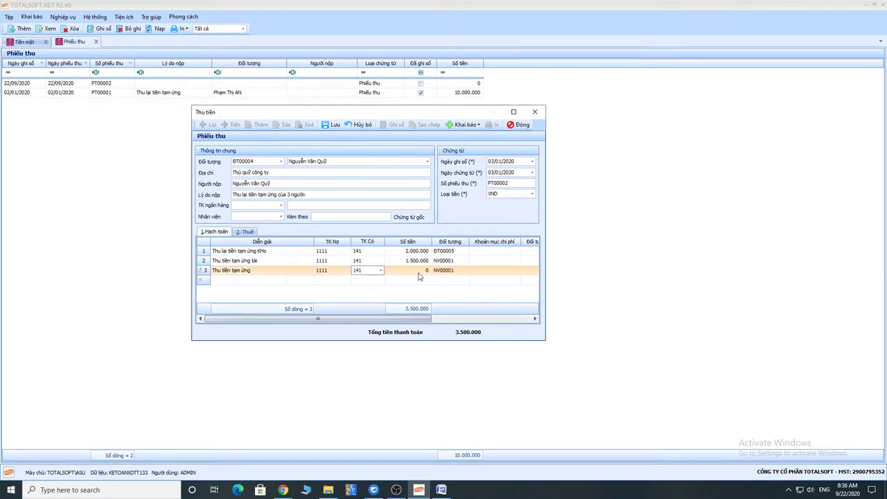
key(Return)
text(3000)
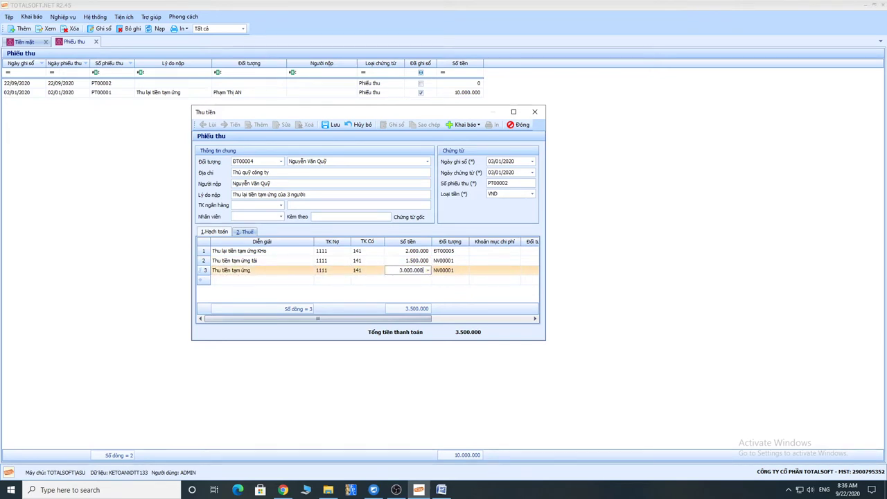
key(Return)
Assign ĐT00006 to line 3 and check object codes ĐT00004 and ĐT00005.
click(465, 270)
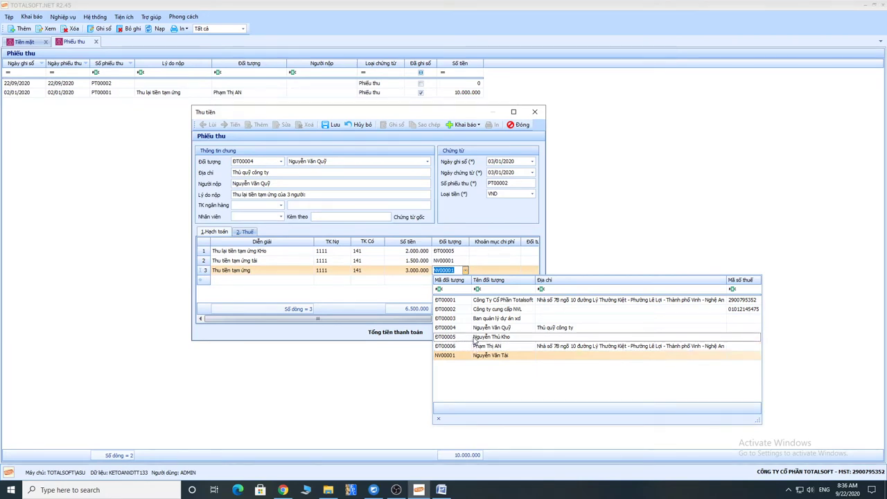
click(475, 338)
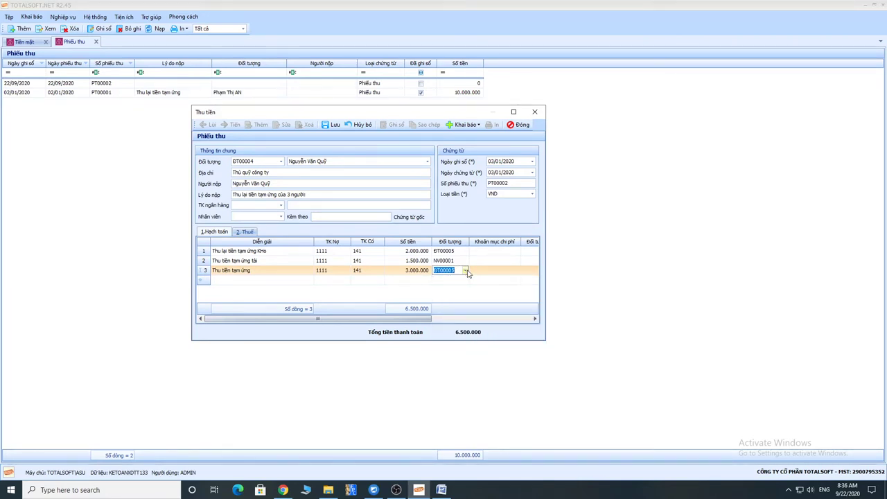
click(466, 271)
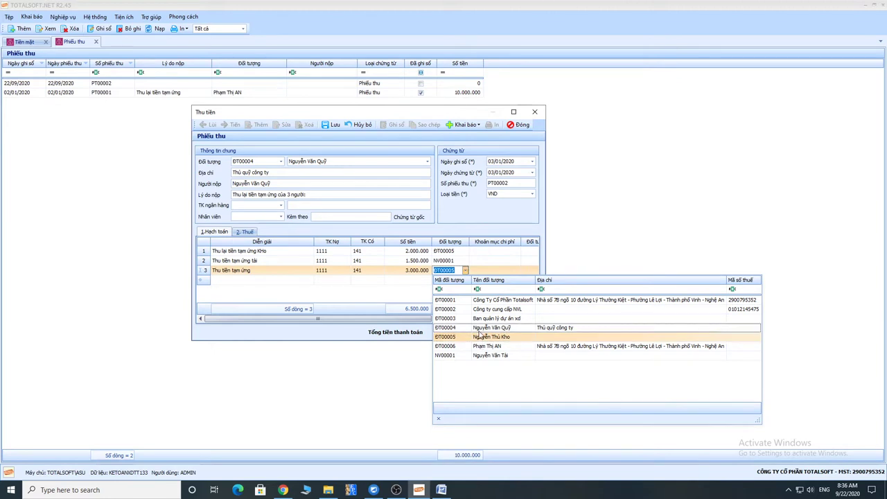
key(Escape)
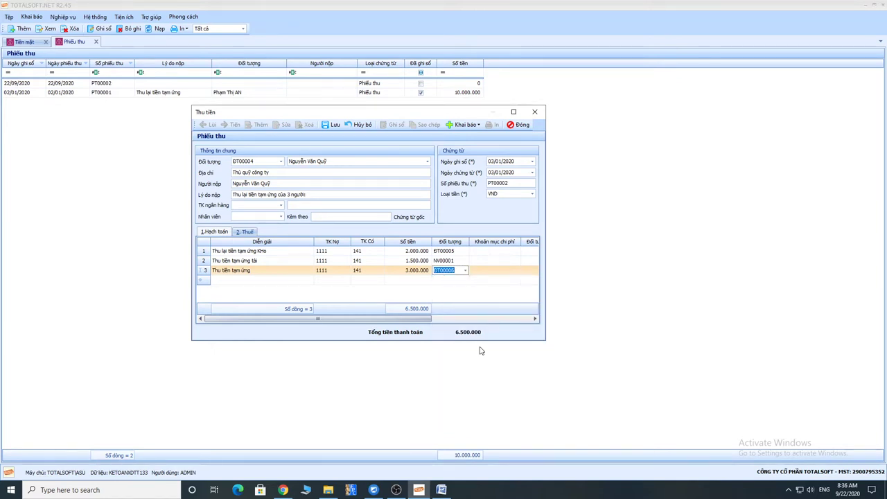
key(Tab)
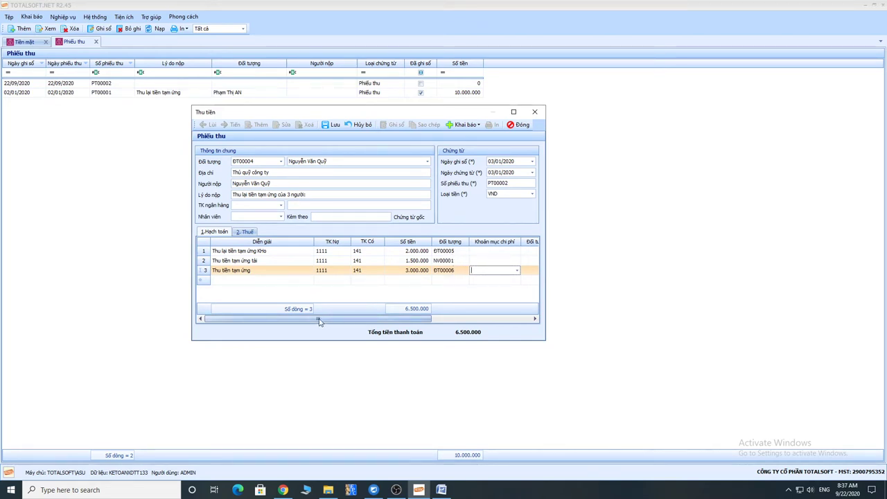
drag(319, 321, 319, 320)
drag(258, 160, 219, 160)
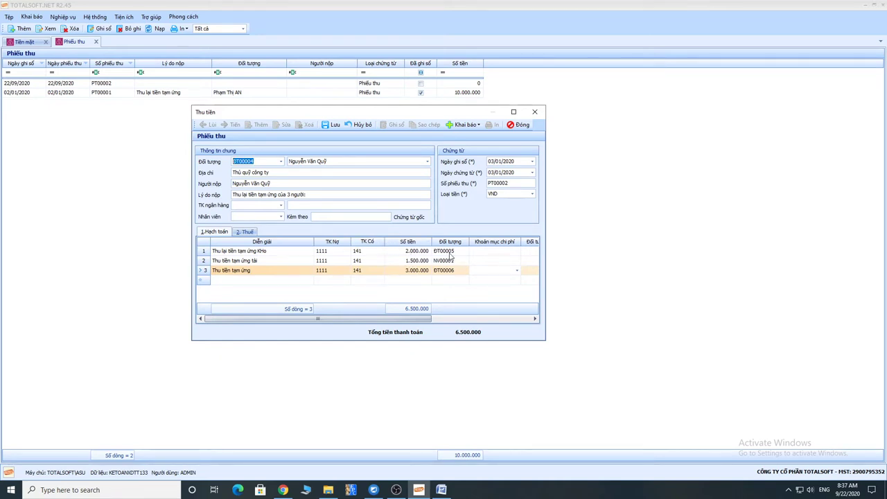
click(459, 251)
double_click(451, 251)
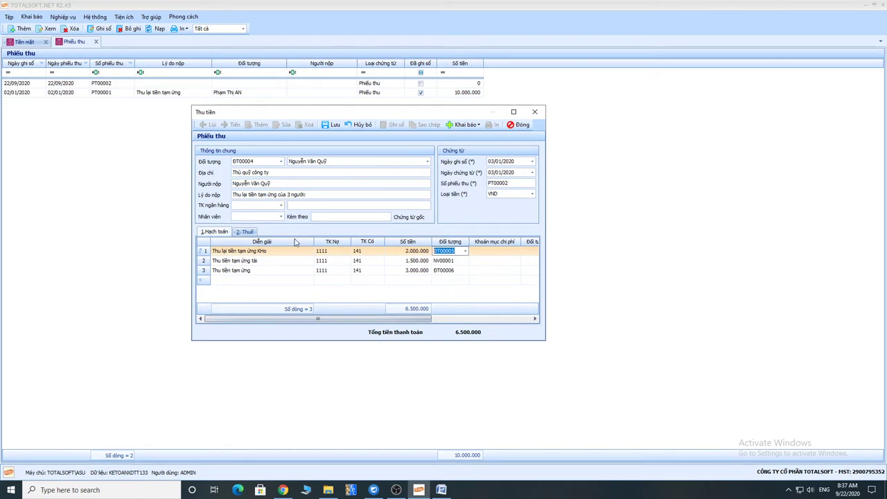
Append 'An' to line 3's description and save the receipt.
click(278, 271)
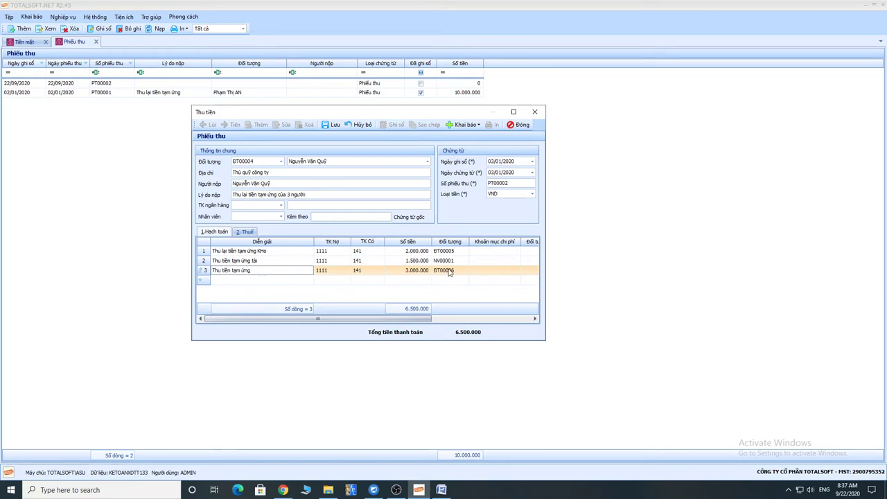
text(An)
click(326, 125)
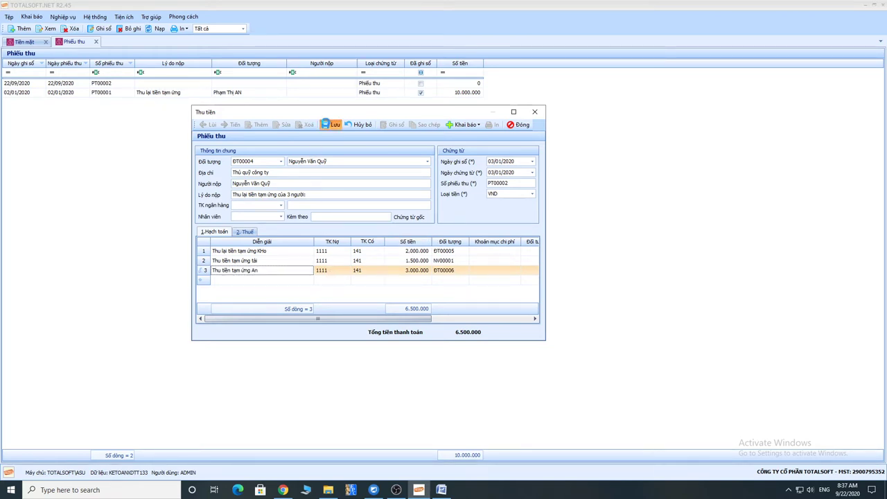
Preview the 01-TT-Phiếu thu printout, then close the preview and the receipt window.
click(491, 125)
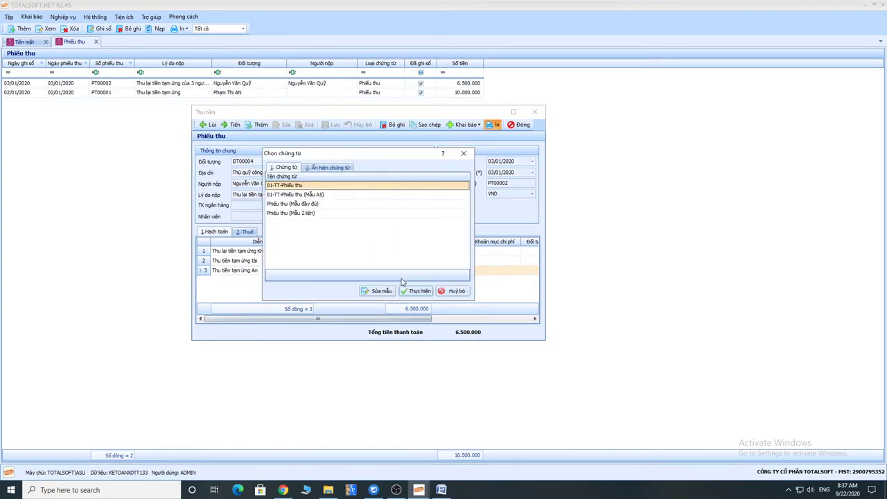
click(411, 290)
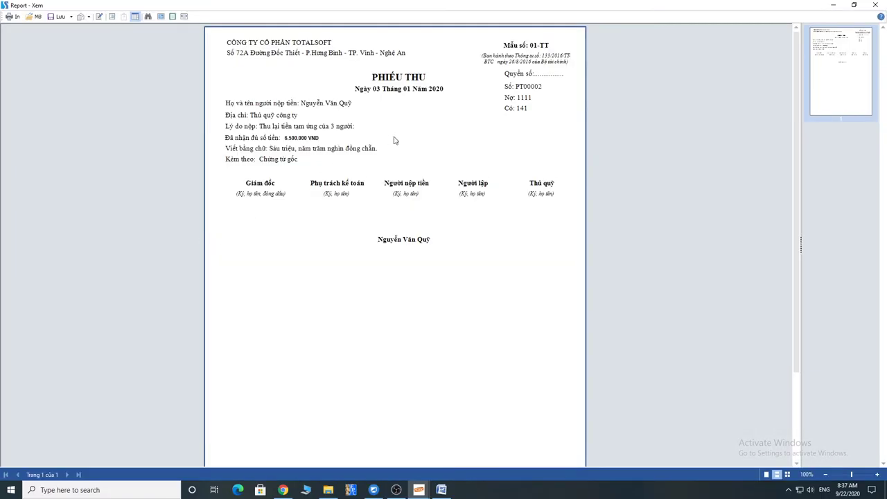
key(Escape)
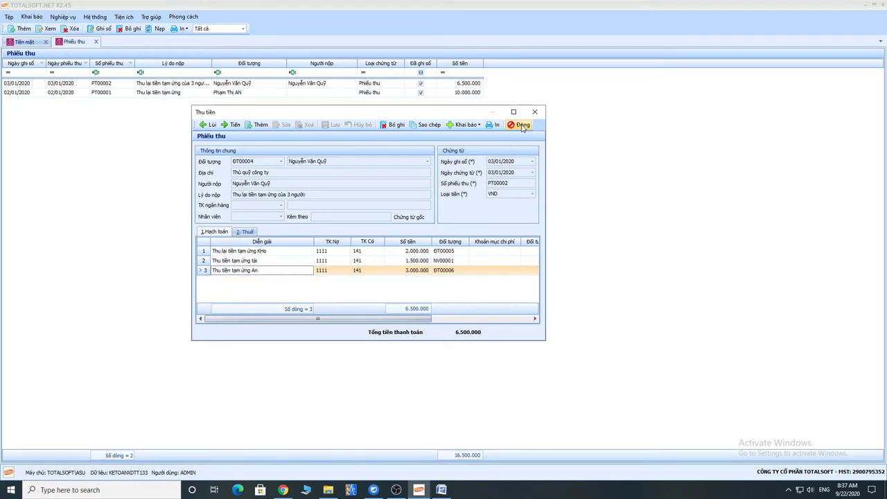
click(523, 126)
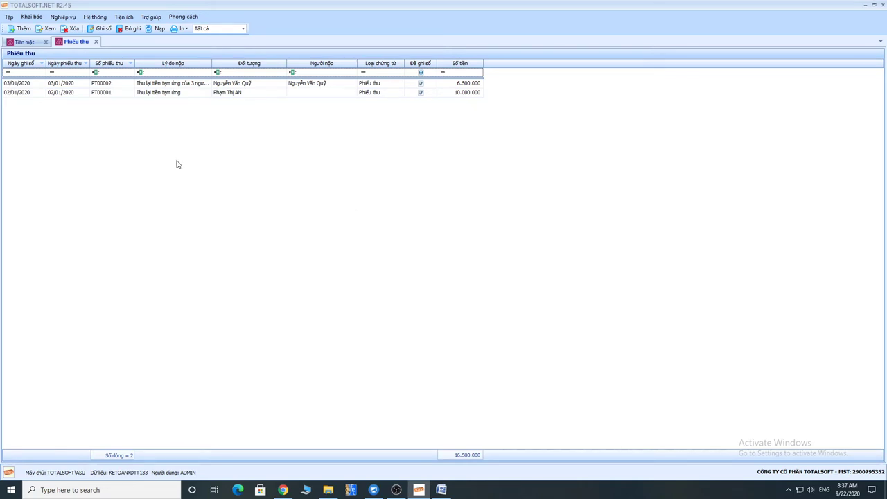
right_click(154, 129)
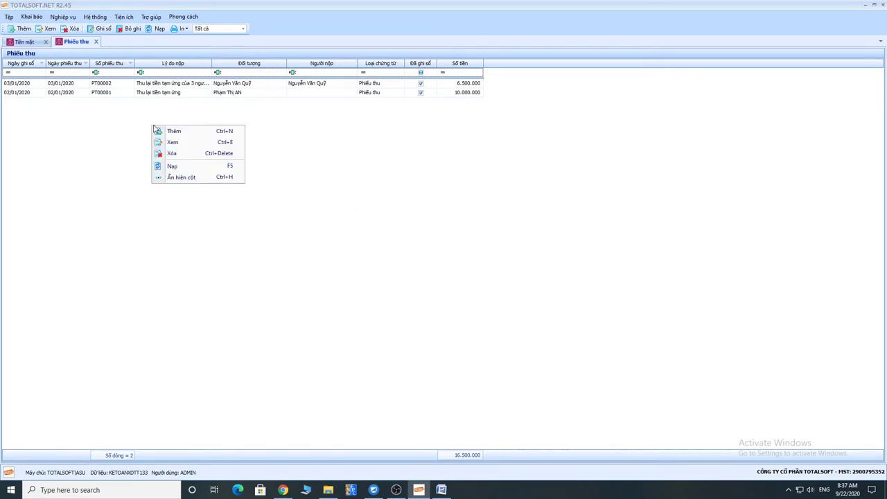
click(183, 135)
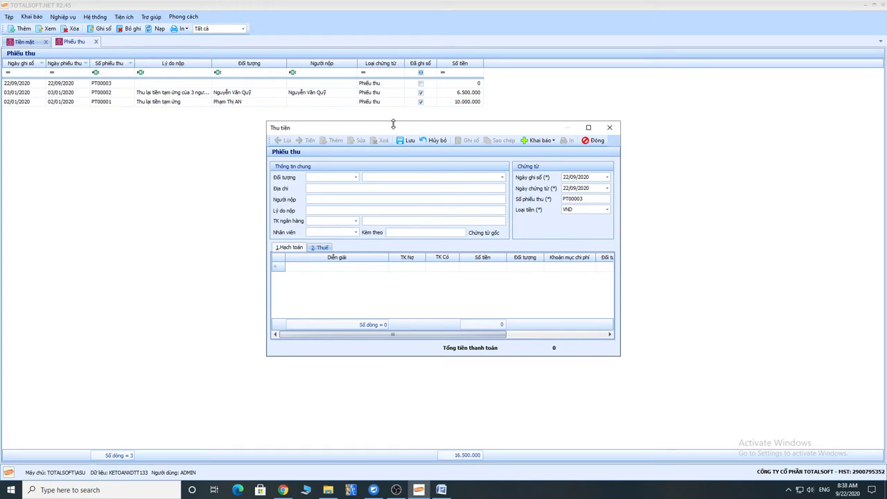
drag(431, 130, 340, 130)
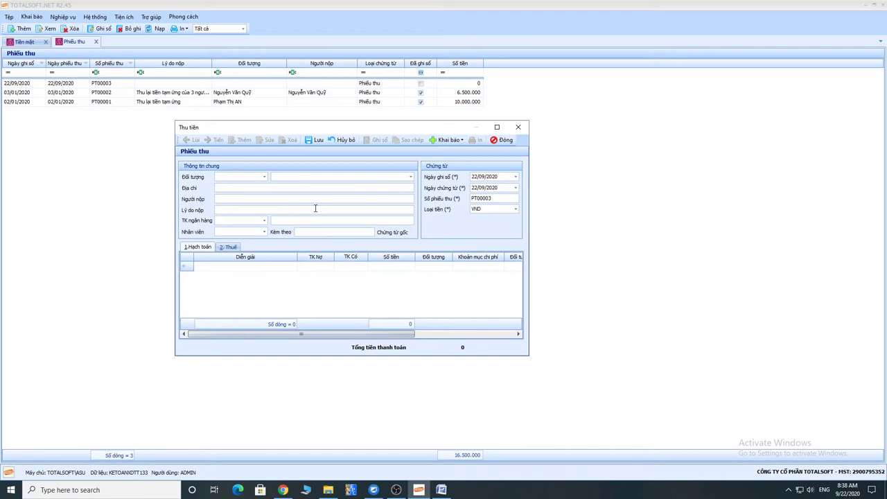
click(502, 139)
click(456, 277)
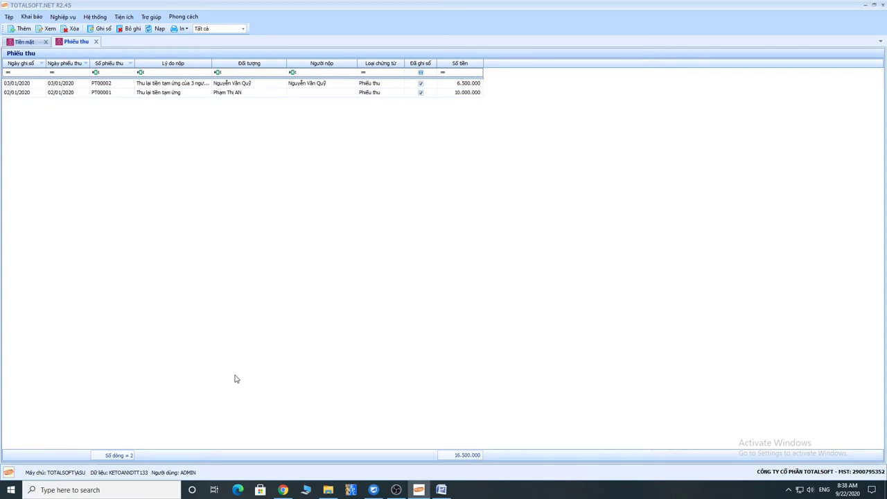
Add a 'Chi tiền:' heading on a new line of the Word note.
click(441, 489)
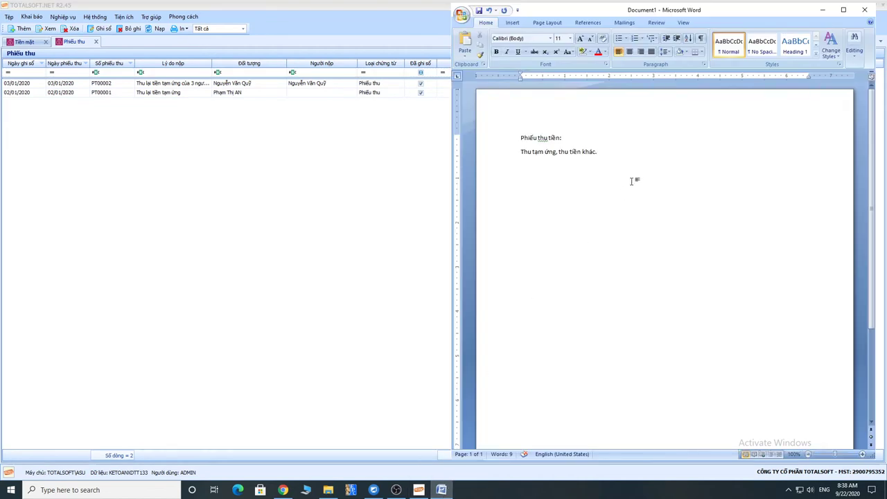
key(Return)
text(Chi tạm ứng)
key(BackSpace)
key(BackSpace)
key(BackSpace)
key(BackSpace)
key(BackSpace)
key(BackSpace)
key(BackSpace)
key(BackSpace)
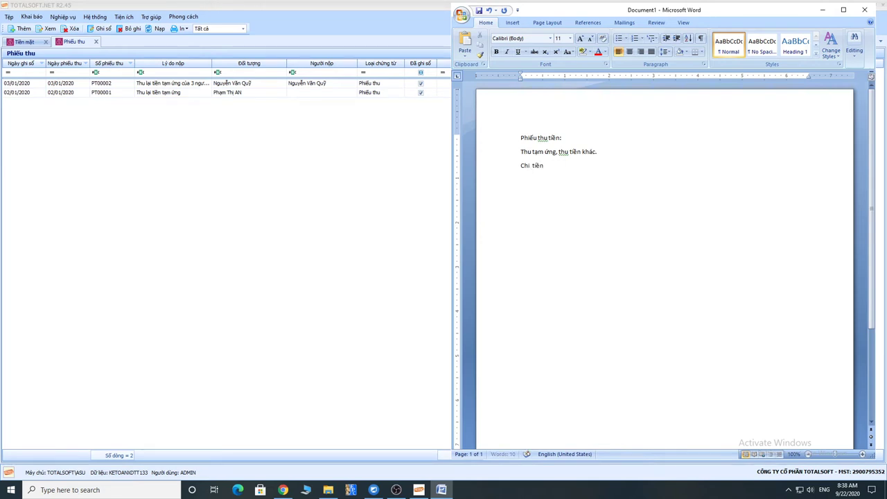
text(tiền:)
List advances, salaries, management, shared site services, entertainment, travel and other payments beneath it.
key(Return)
text(Chi tiền tam ưng. chi lương.)
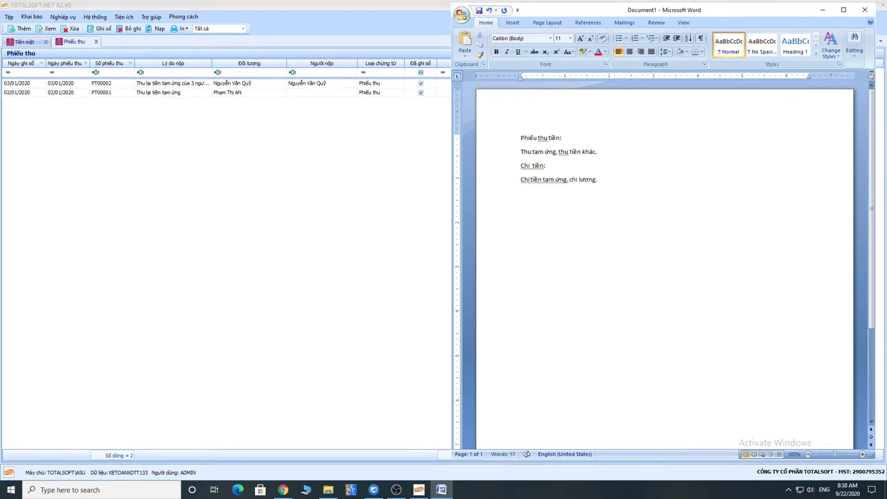
text( Chi phí quản lys)
text(. chi phí dic)
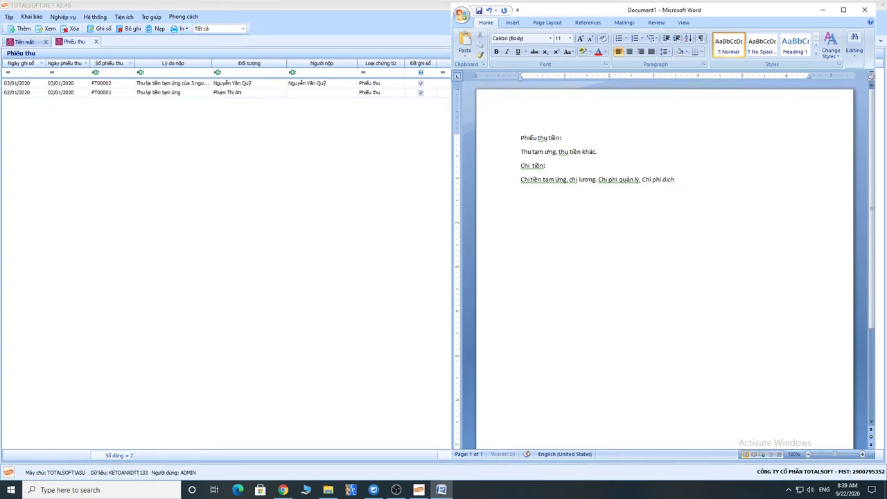
text(h vụ dung chuns)
key(BackSpace)
text(trinhf)
text(. k)
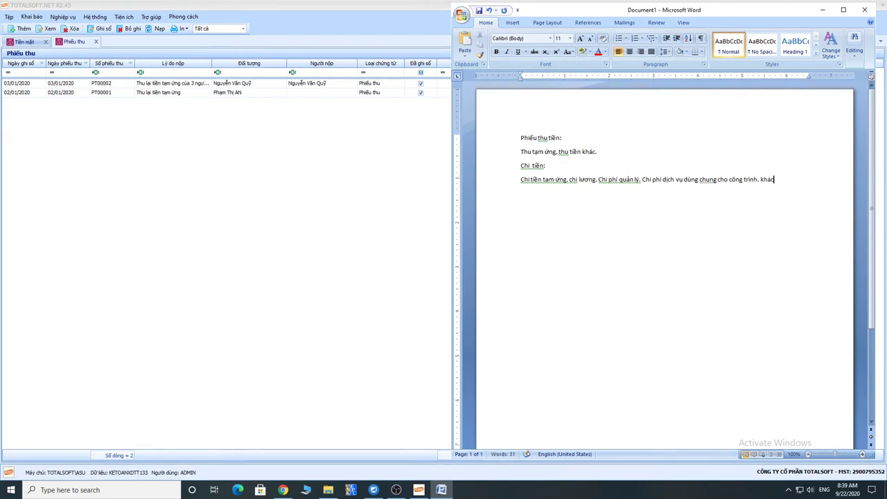
text(hác )
text(tiếp khacs)
text(h)
key(ctrl+Left)
key(ctrl+Left)
key(ctrl+BackSpace)
key(End)
text(. công t)
text(ác p h)
text(hj)
text(hí)
text(.)
text( khác)
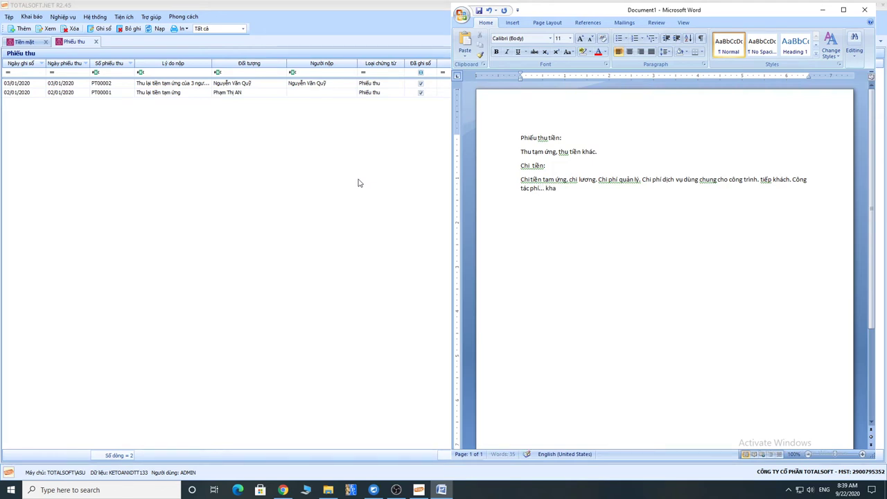
Back in TOTALSOFT.NET, open the Chi tiền payment-voucher list under Nghiệp vụ > Tiền mặt.
click(259, 131)
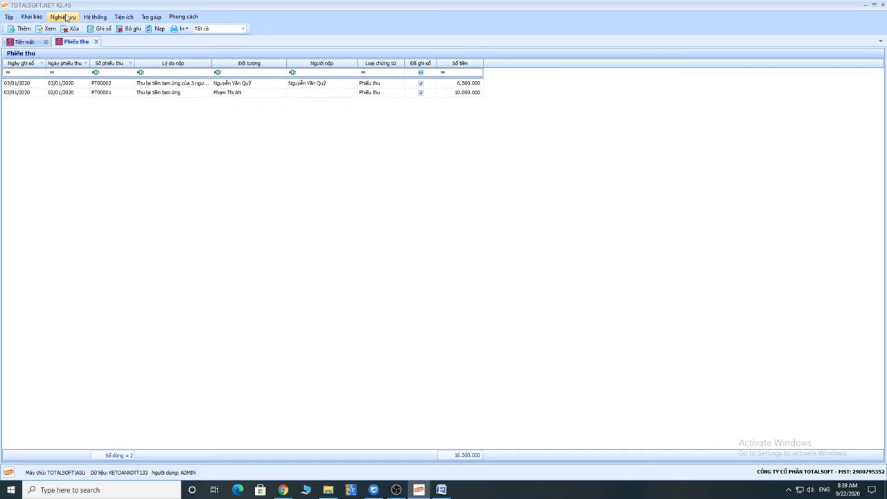
click(67, 18)
mouse_move(83, 29)
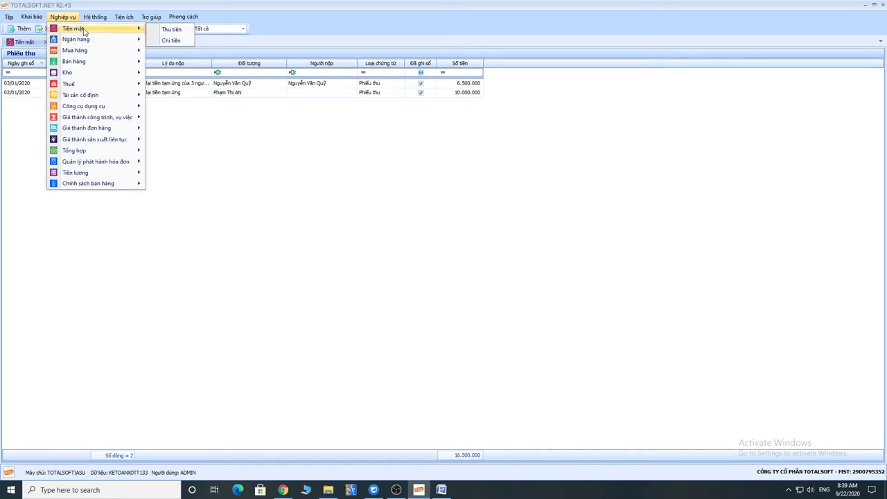
click(202, 145)
click(25, 42)
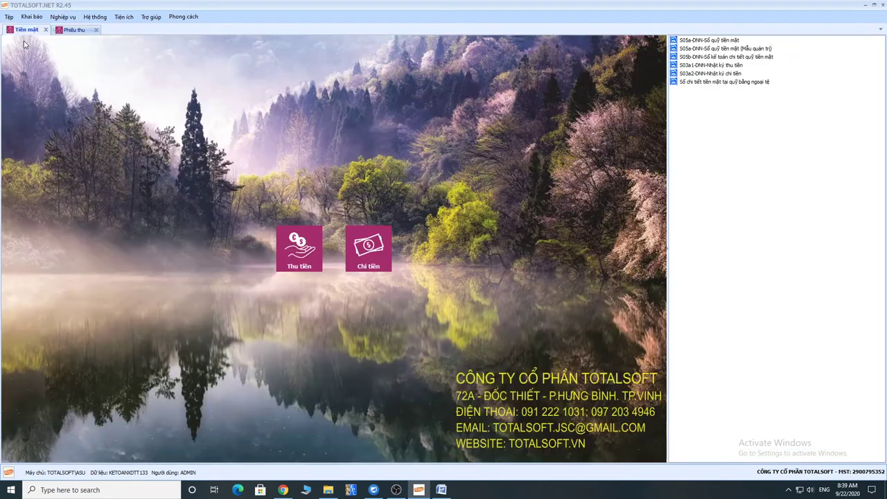
click(368, 248)
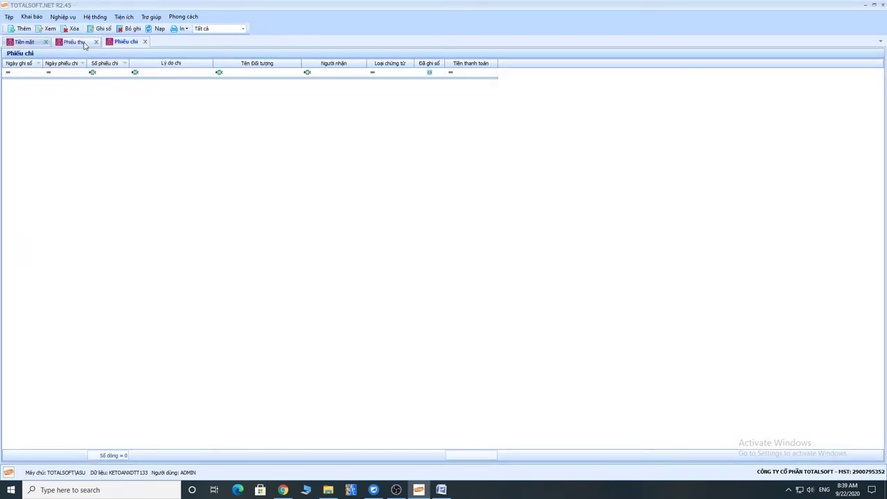
Switch between the Phiếu thu and Phiếu chi tabs, ending on Phiếu chi.
click(84, 44)
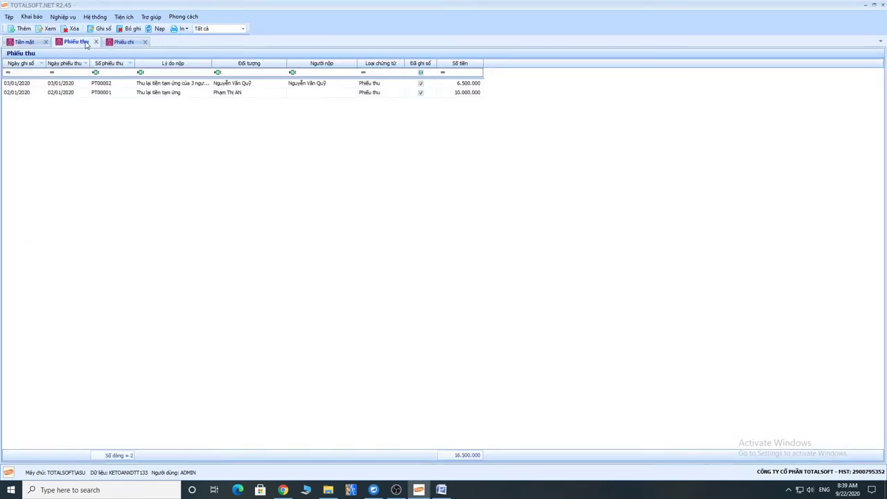
click(126, 42)
click(81, 44)
click(124, 43)
Add new payment voucher PC00001 dated 22/09/2020 from the list's Thêm command and focus Đối tượng.
right_click(105, 96)
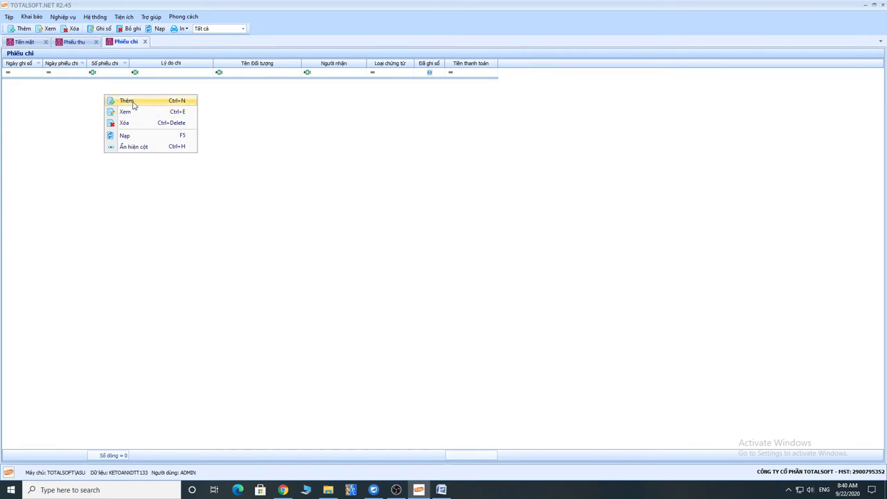
click(134, 103)
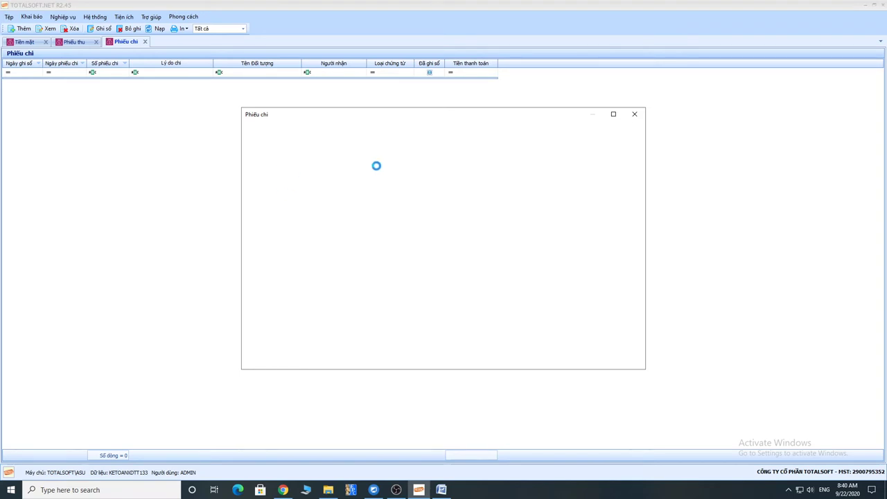
drag(434, 117, 369, 118)
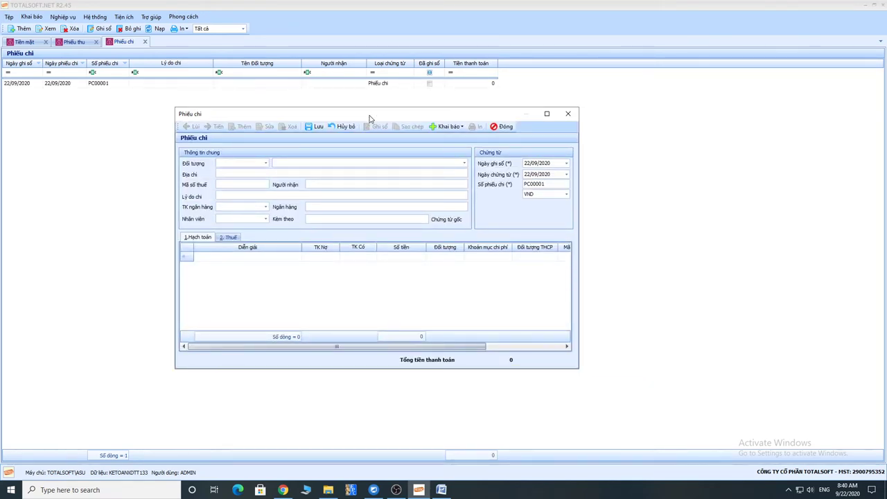
click(282, 163)
Choose cashier ĐT00004 as payee and enter reason 'Mua văn phòng phẩm'.
text(quỹ)
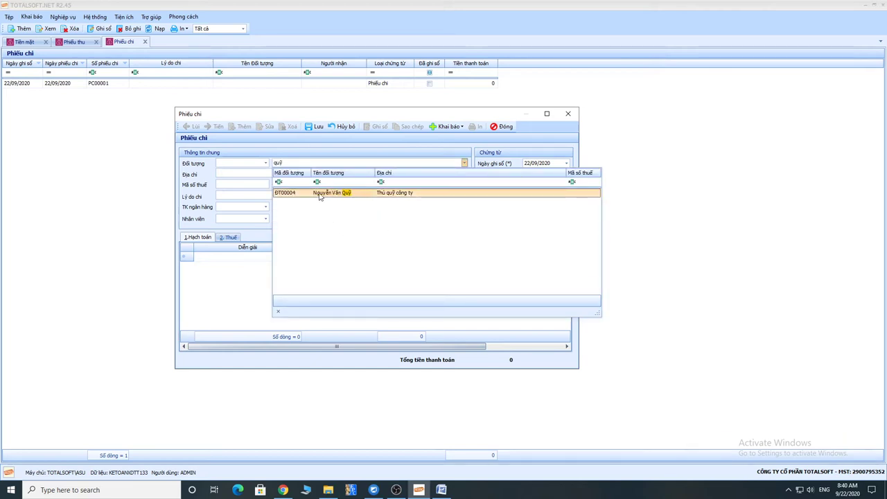
click(320, 196)
key(Tab)
key(Tab)
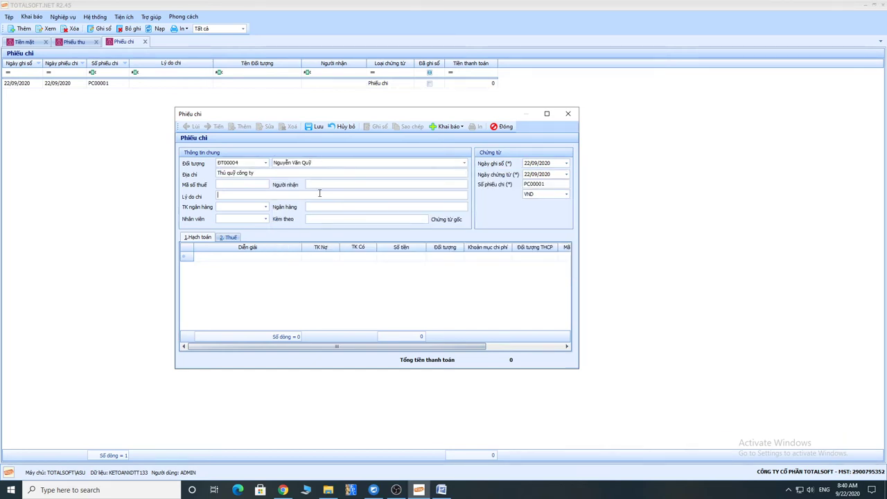
key(Tab)
text(Mua văn phòng phẩm)
Set posting date 04/01/2020 and add a 5.000.000 line debiting 6422.
key(Tab)
key(Tab)
key(Tab)
key(Tab)
key(Tab)
text(04012020)
key(Tab)
key(Tab)
key(Tab)
key(Tab)
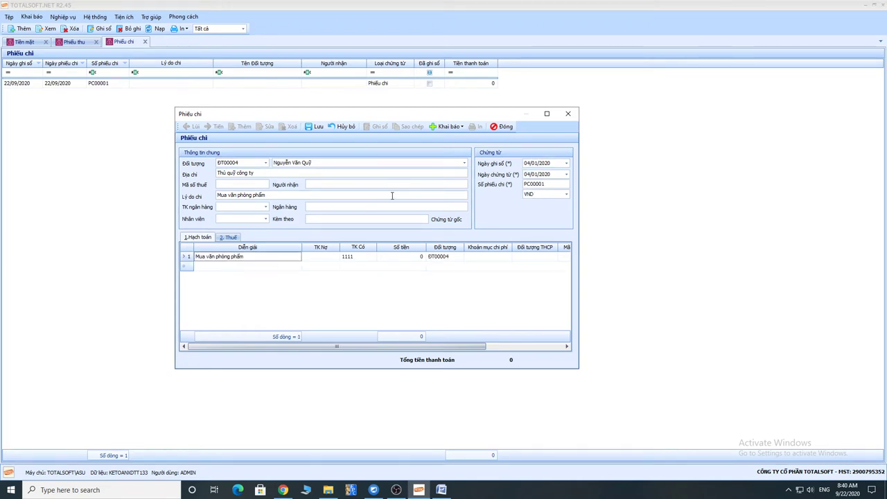
key(Tab)
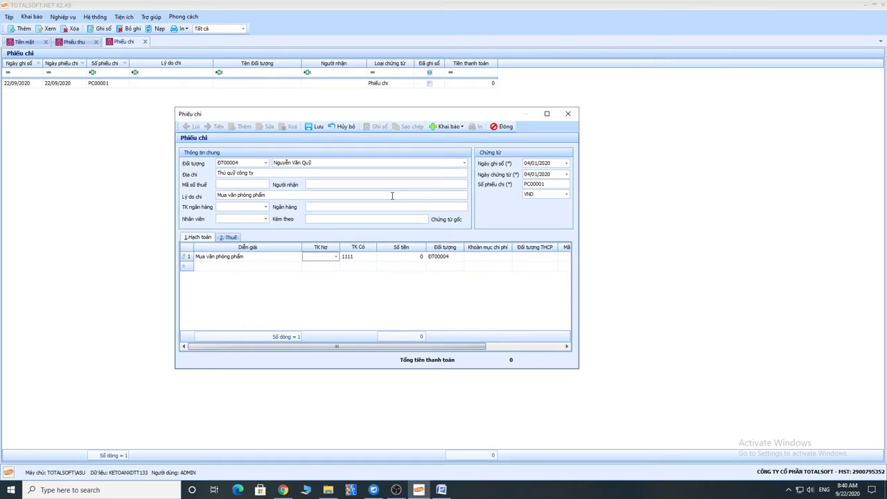
text(6422)
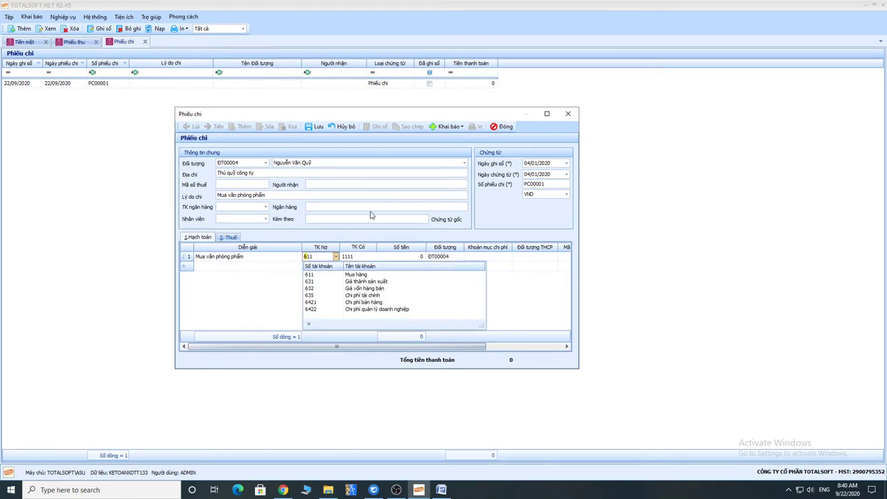
key(Tab)
key(Tab)
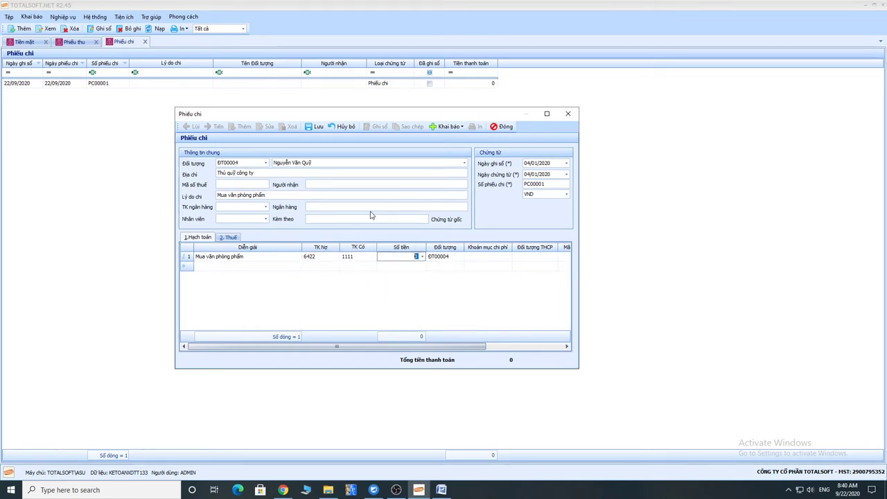
text(50)
key(Tab)
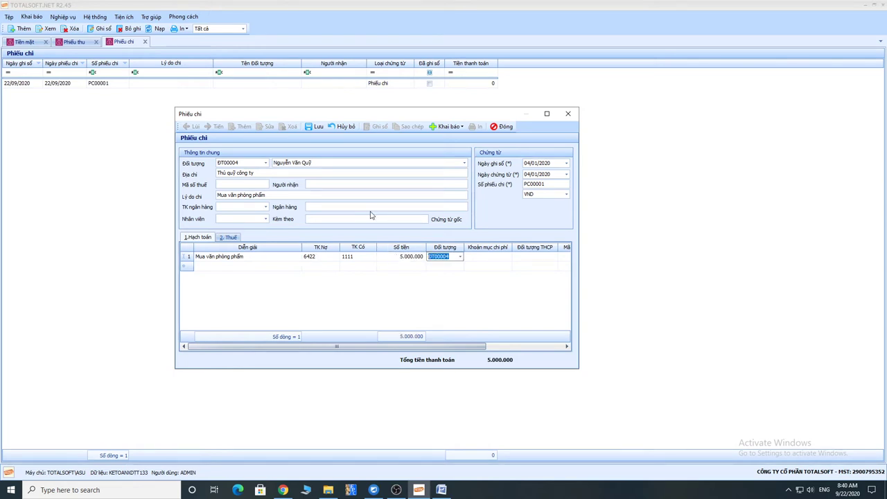
Add a 10% VAT line: taxable amount 5.000.000, tax 500.000.
click(229, 238)
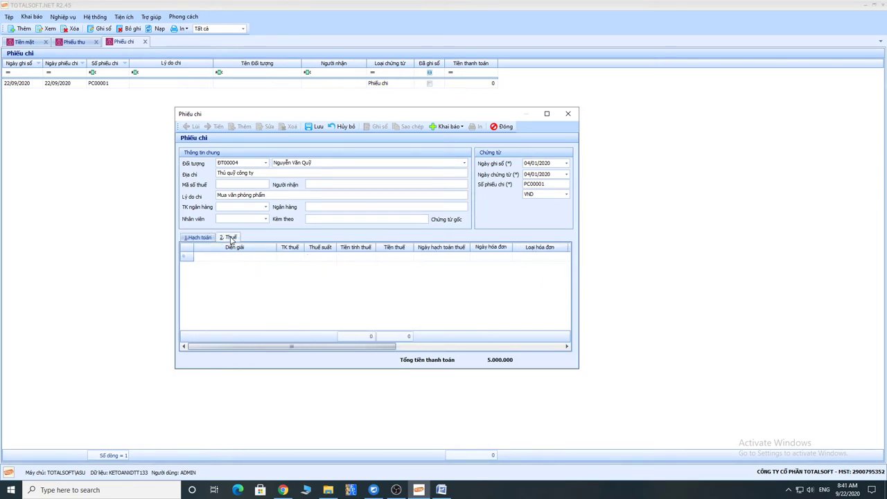
click(214, 258)
click(248, 259)
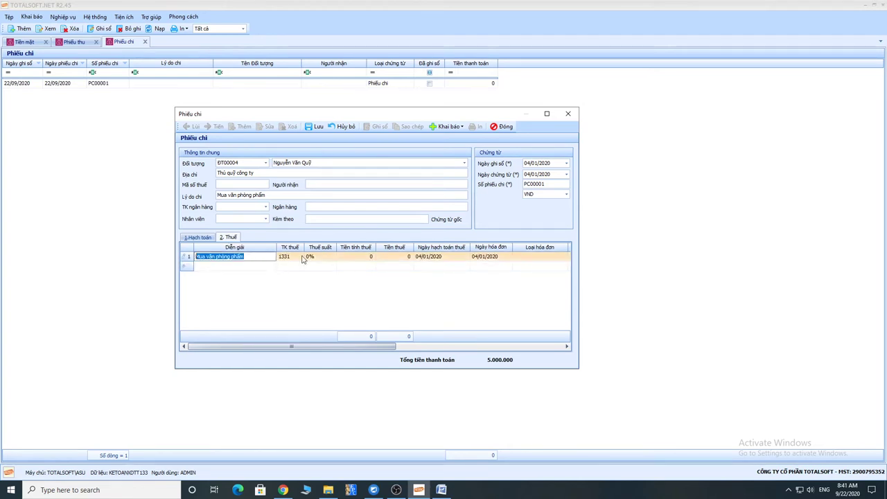
key(Tab)
key(Tab)
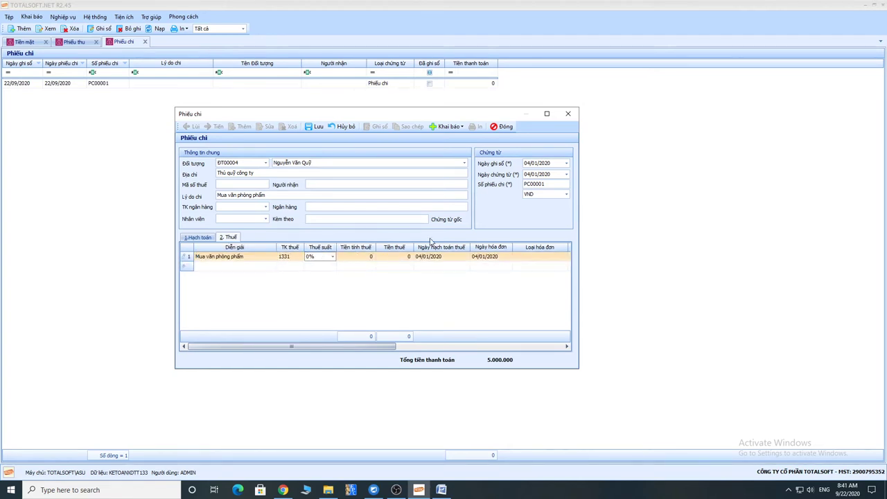
click(332, 256)
click(319, 280)
key(Tab)
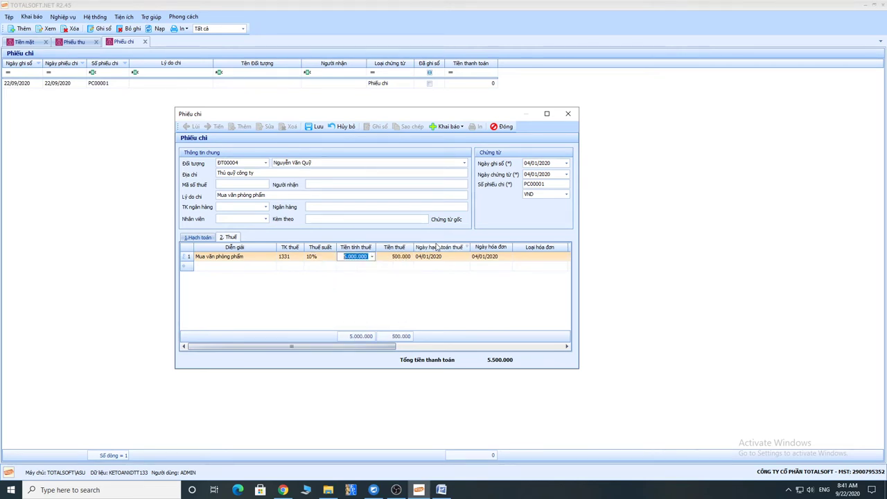
key(Tab)
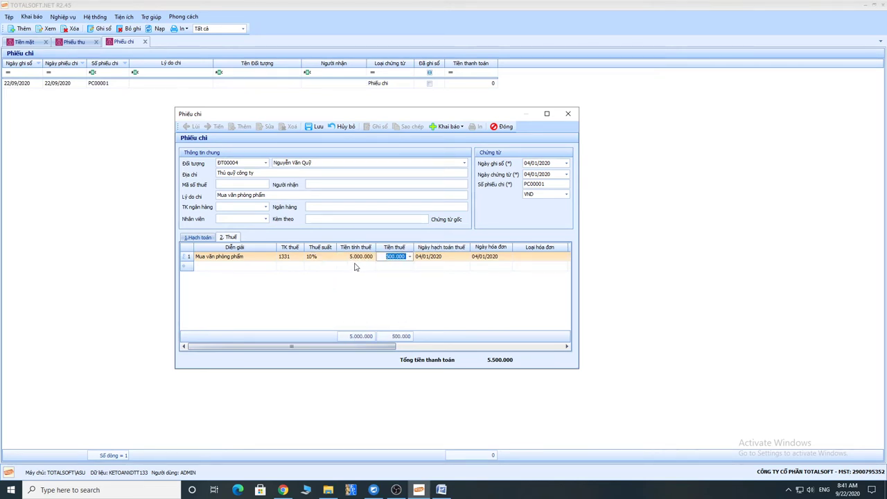
click(353, 257)
click(390, 257)
key(Tab)
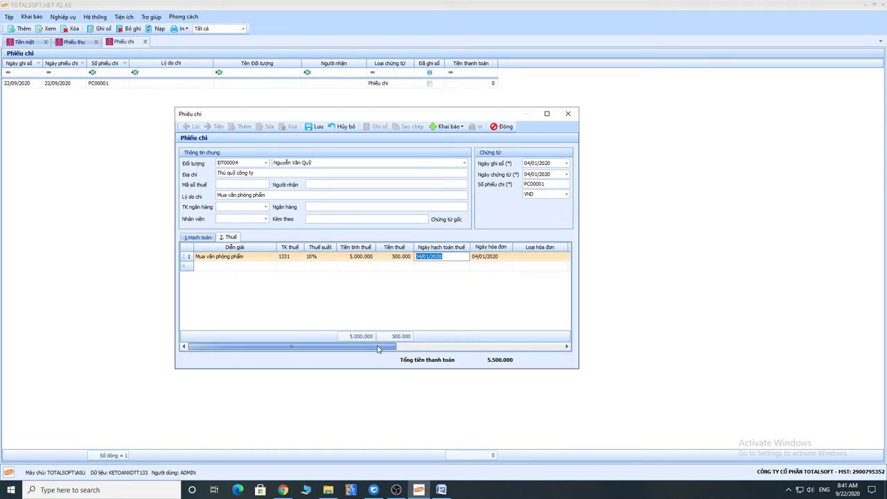
Change the invoice date's day to 02 and set invoice type Hóa đơn GTGT.
drag(379, 347, 466, 349)
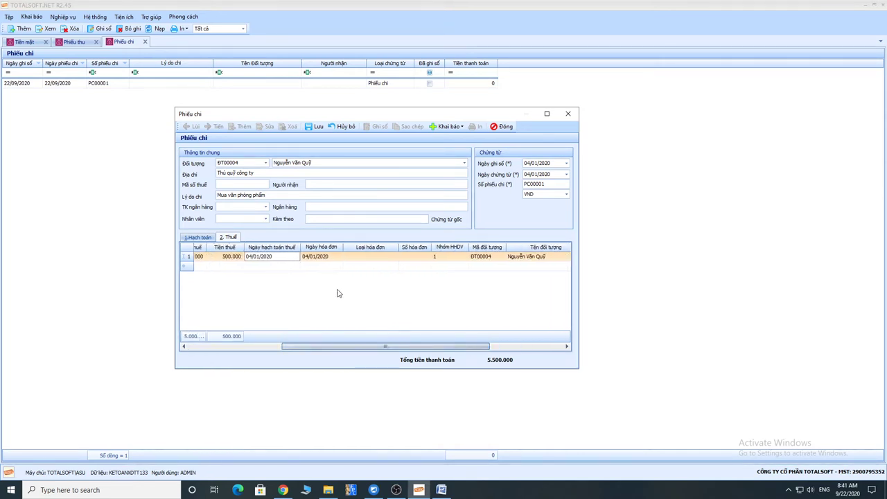
drag(275, 257, 245, 257)
drag(554, 163, 523, 164)
click(315, 257)
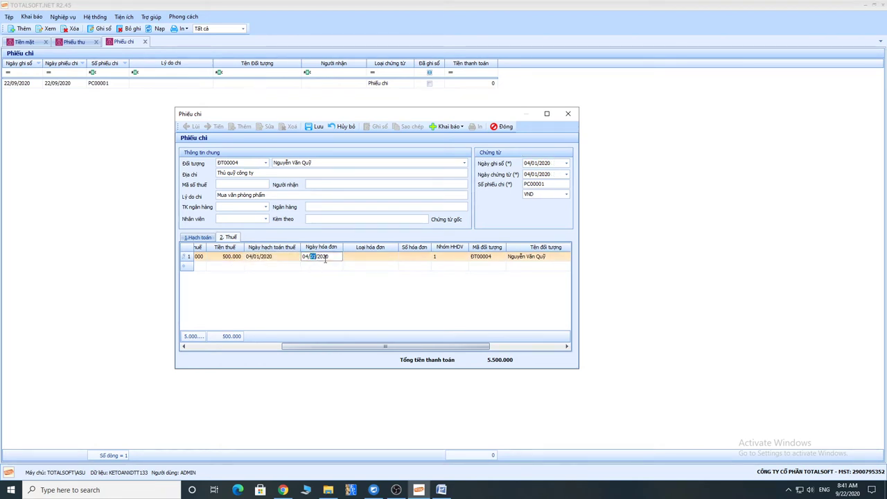
drag(319, 257, 303, 257)
text(02)
key(Tab)
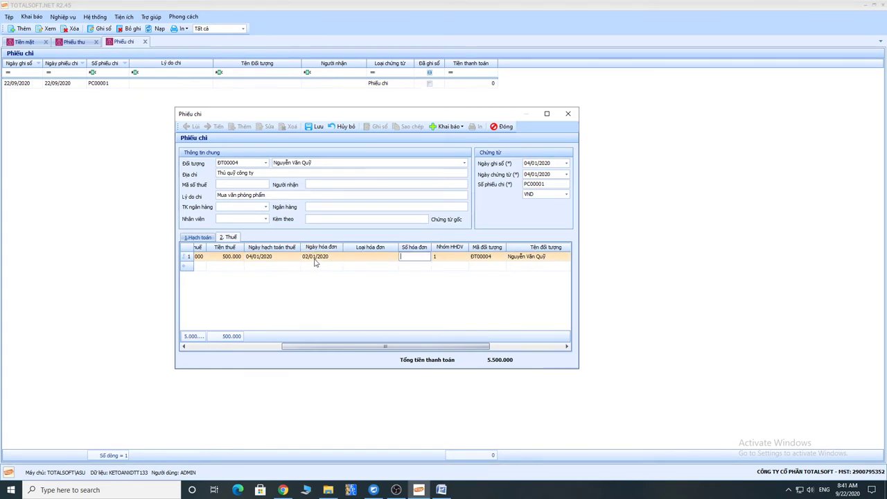
click(366, 260)
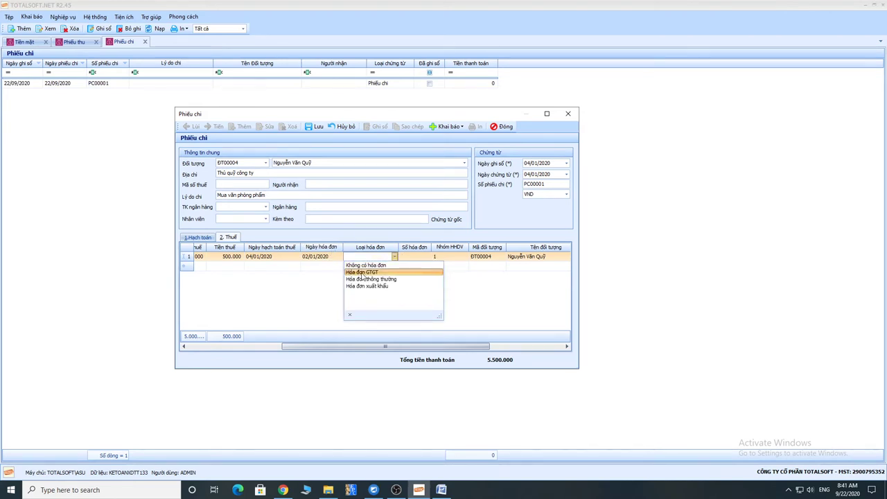
click(361, 273)
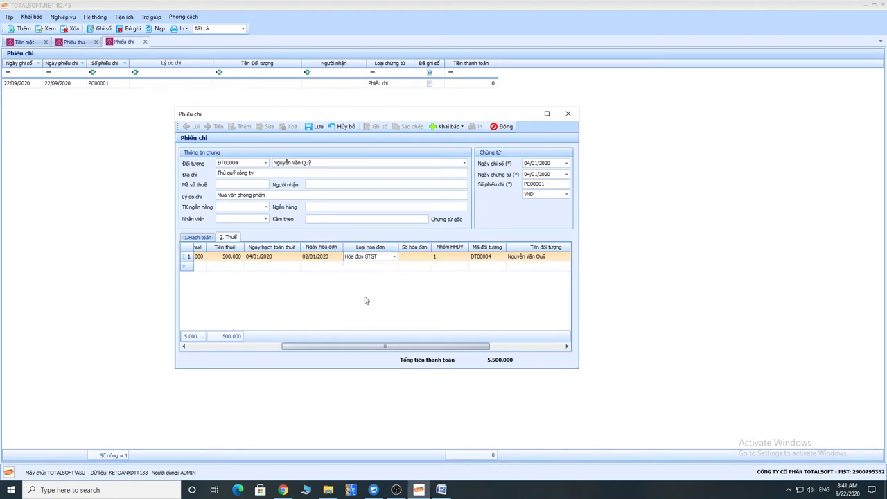
Enter invoice number 0123456 and keep goods and services group 1.
click(419, 257)
text(0123456)
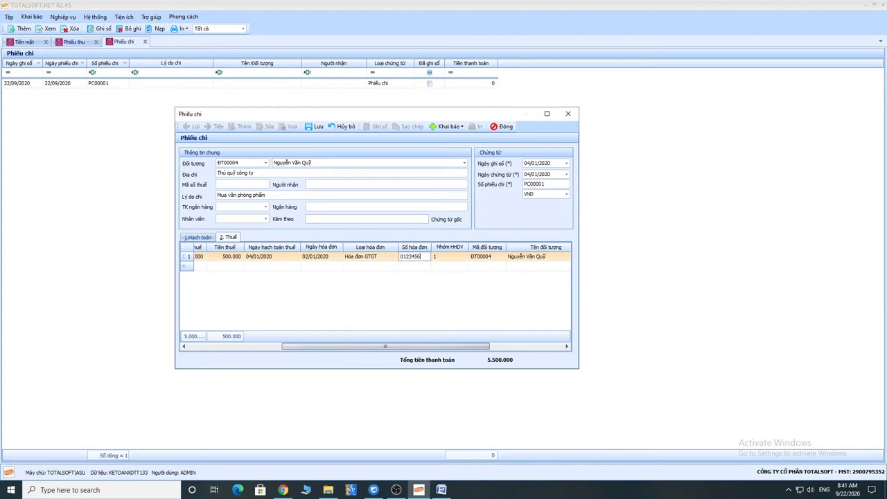
key(Tab)
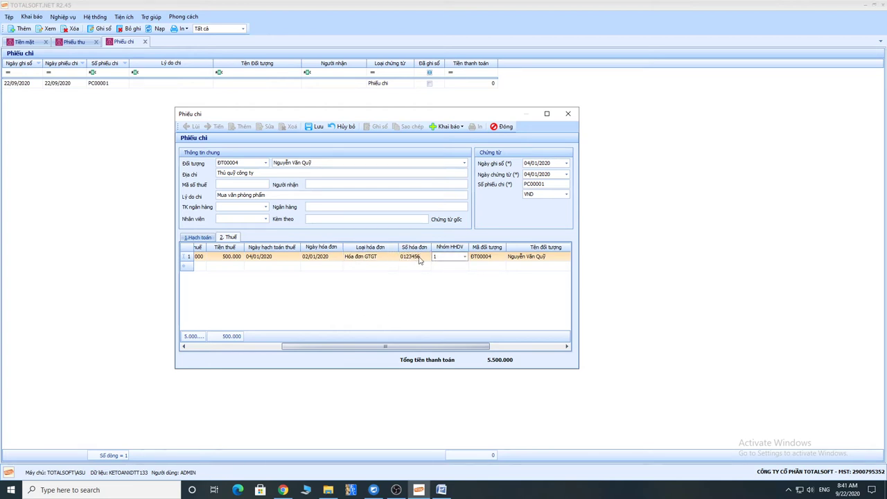
click(465, 257)
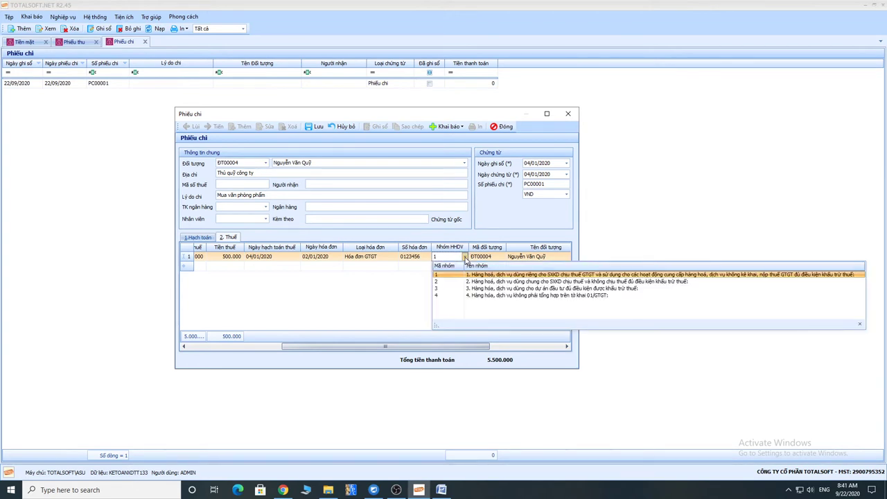
click(383, 275)
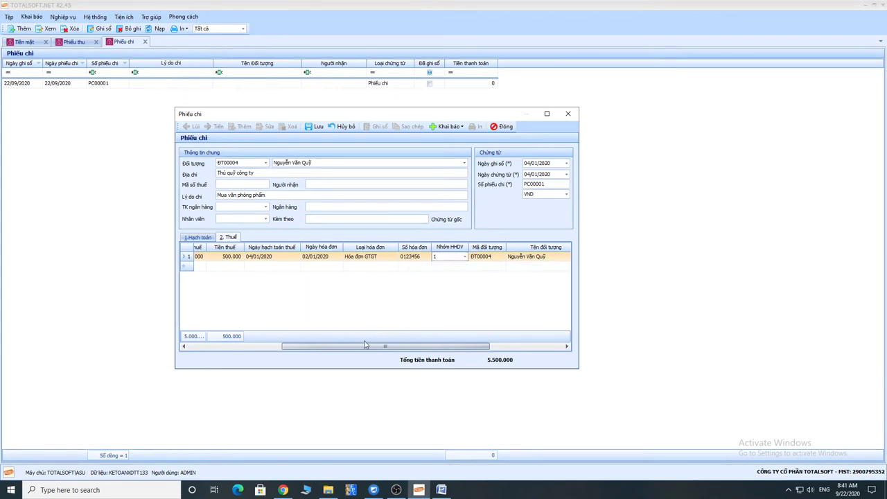
Keep party ĐT00004, name it 'Công ty TNHH VPP', enter the supplier's tax code, clear the address.
drag(383, 348, 456, 347)
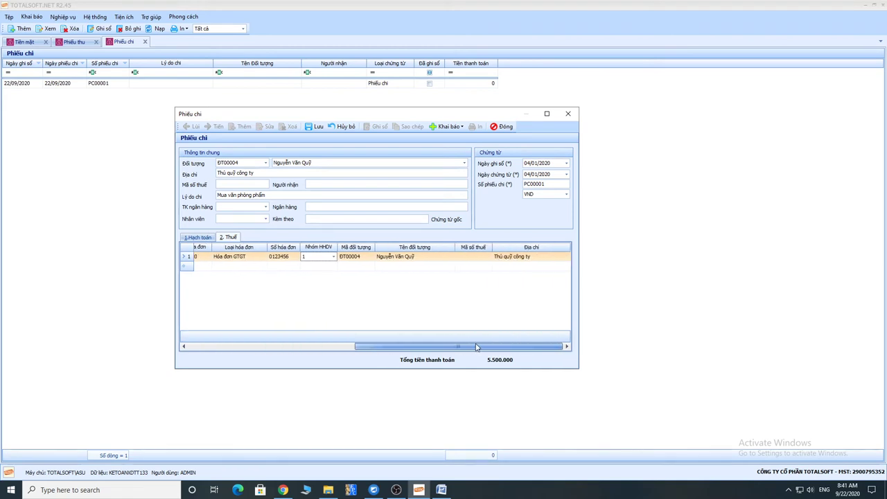
click(471, 257)
click(371, 256)
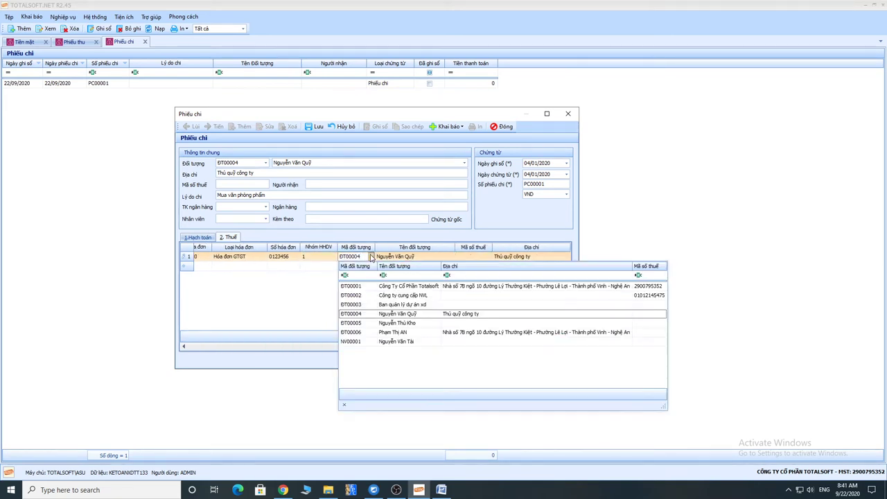
click(372, 257)
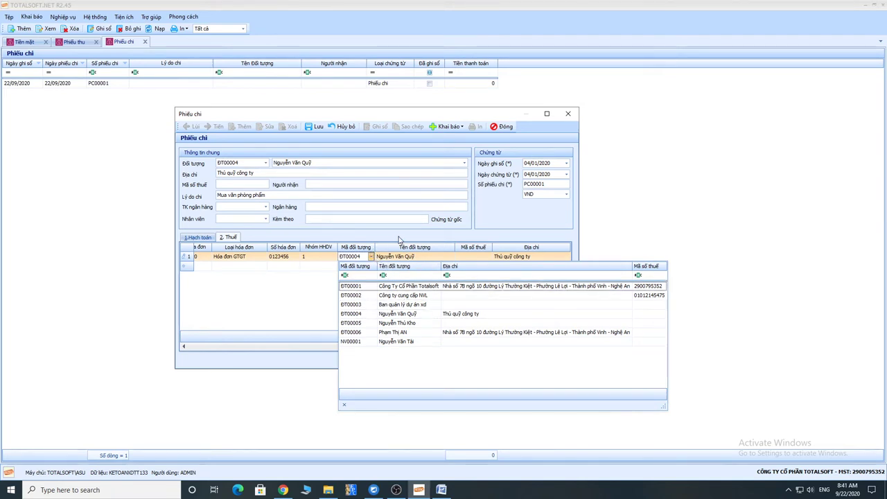
click(401, 243)
click(363, 257)
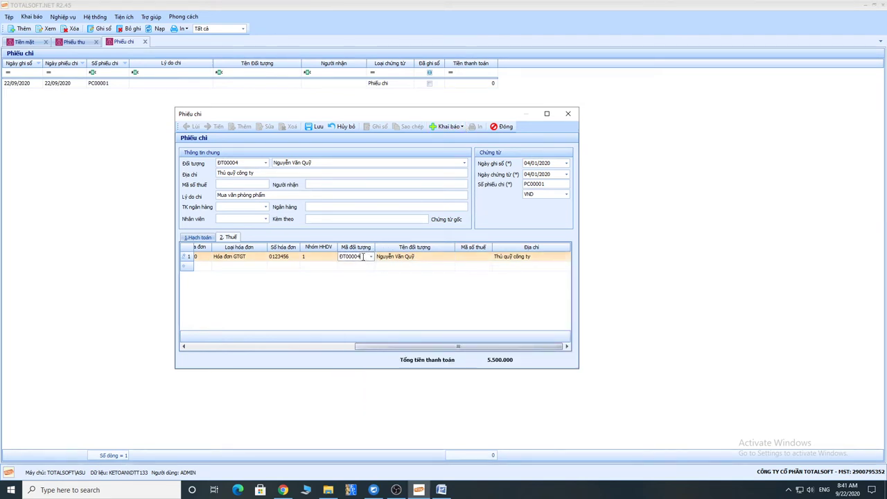
key(Tab)
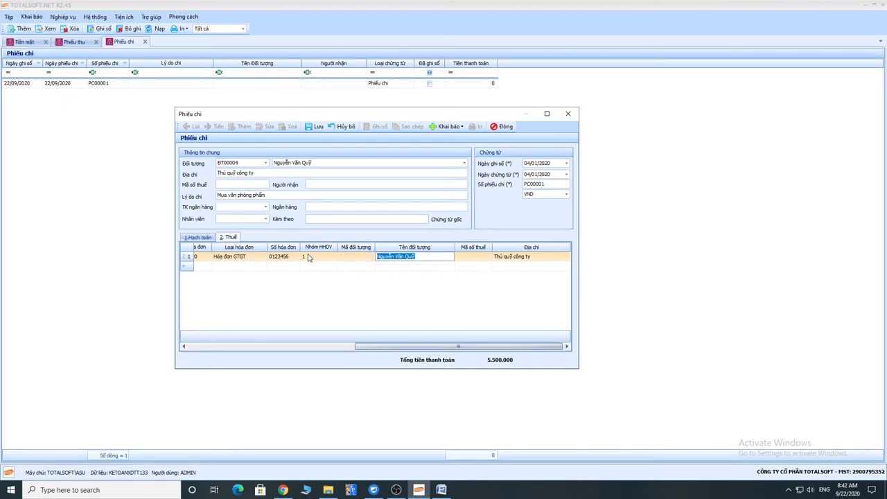
text(Công ty TNHH VPP)
key(Tab)
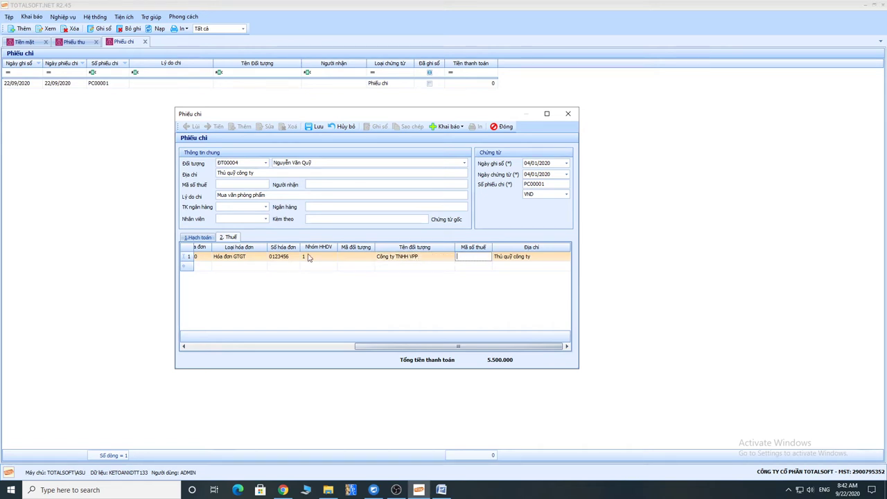
text(0123456789)
key(Tab)
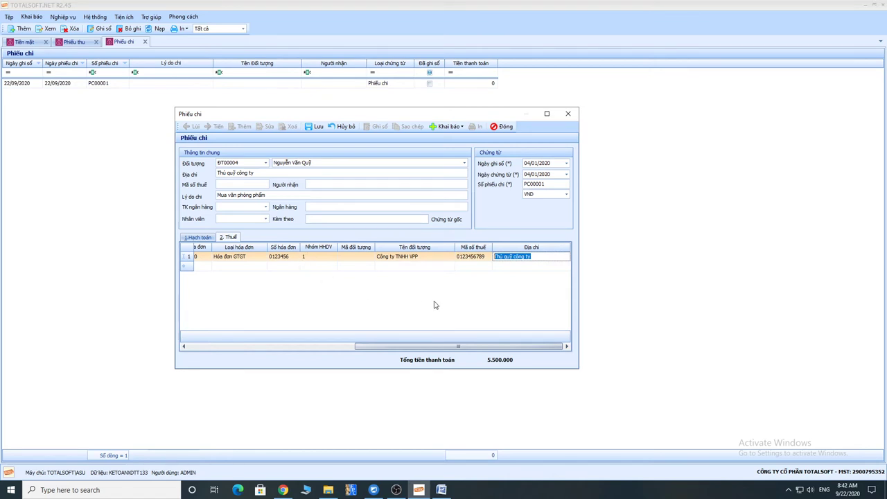
key(Delete)
Return to the 1.Hạch toán tab and save voucher PC00001.
drag(456, 347, 451, 347)
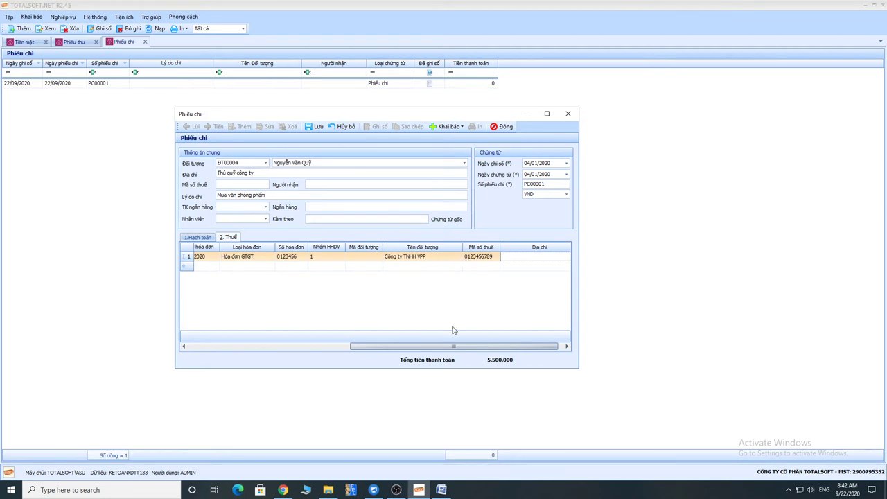
drag(453, 346, 291, 346)
drag(328, 164, 265, 164)
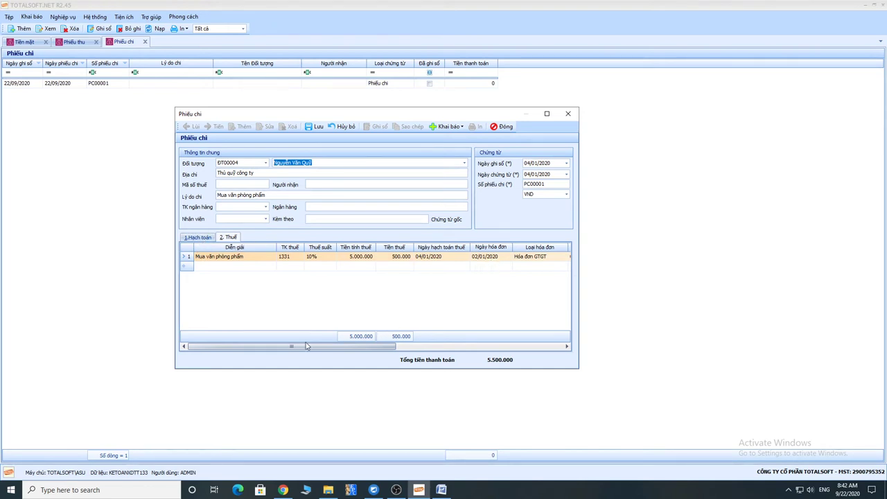
drag(293, 347, 288, 348)
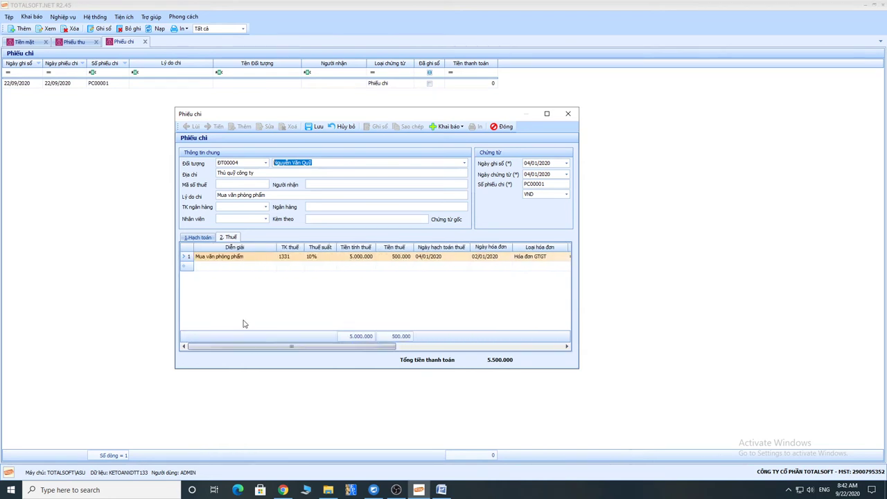
click(206, 239)
click(316, 127)
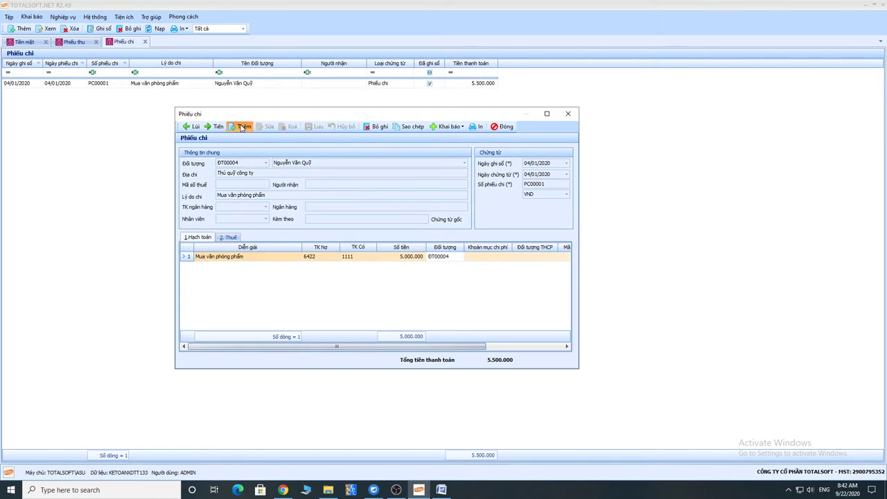
Add voucher PC00002 for an employee, address 'Văn phòng công ty', reason 'Thanh toán tiền công tác phí'.
click(242, 127)
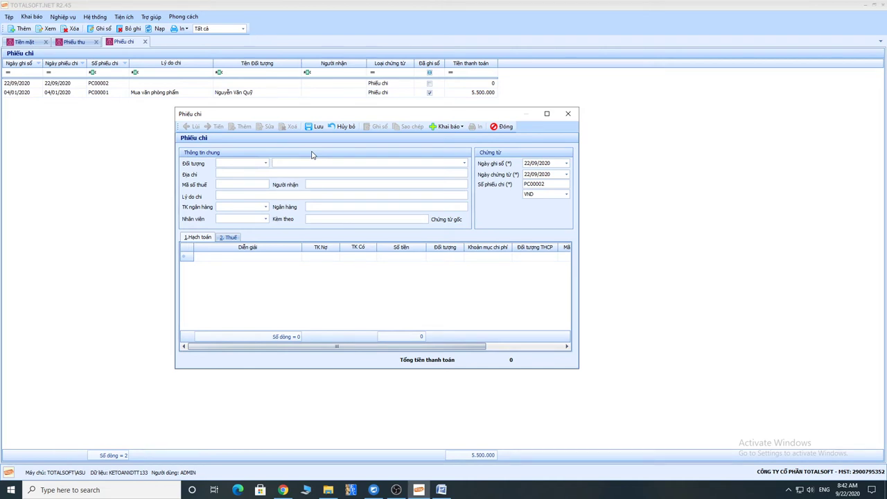
click(464, 163)
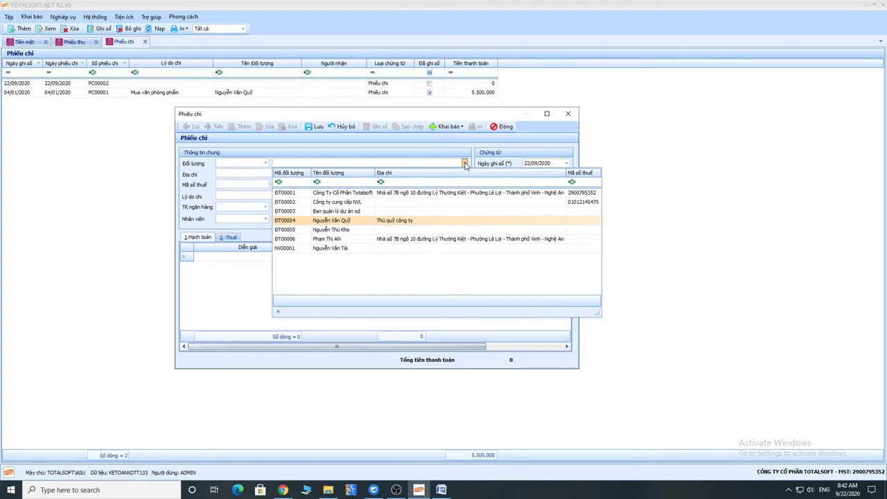
click(358, 249)
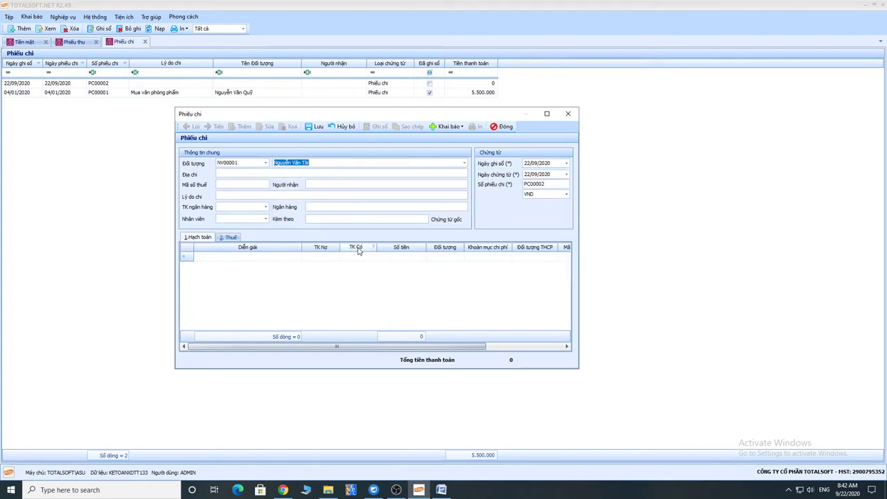
key(Tab)
text(Văn phòng công ty)
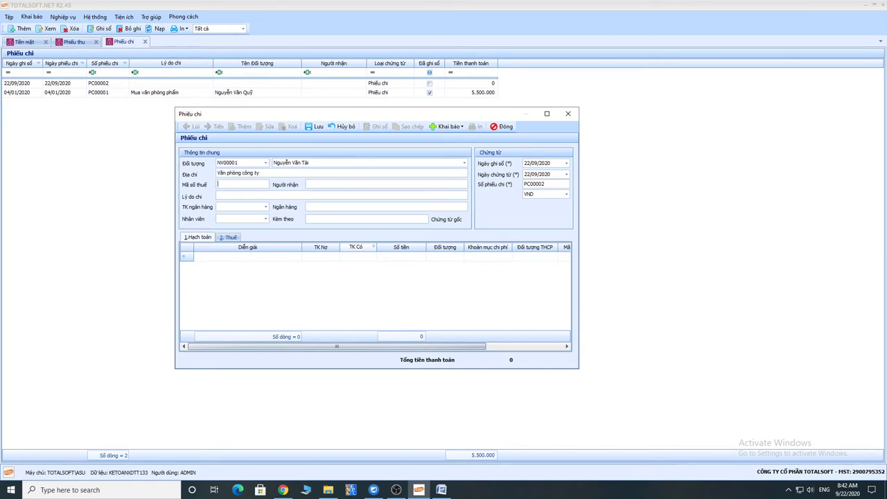
text(Thanh toán tiền công tác phí)
click(787, 489)
click(297, 194)
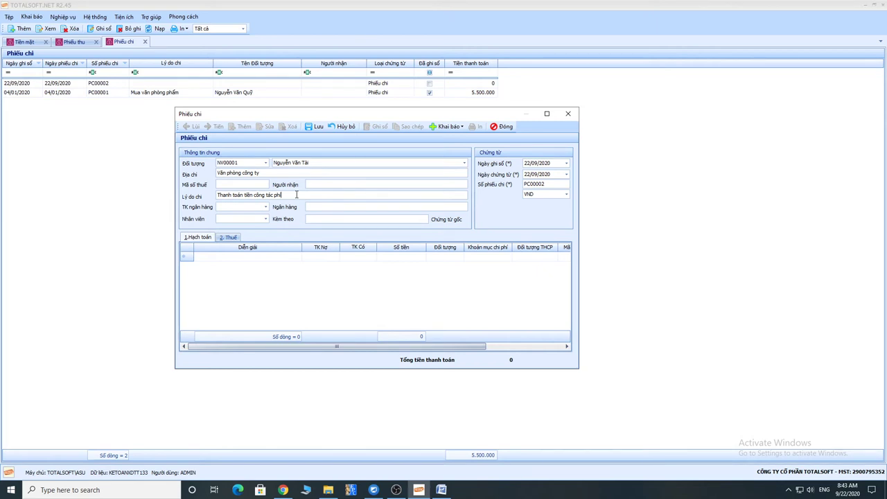
Date PC00002 05/01/2020 and enter line 1 debiting 6422 against 1111 for 1.000.000.
key(Tab)
key(Tab)
key(Tab)
text(0501)
key(Tab)
key(Tab)
key(Tab)
key(Tab)
key(Tab)
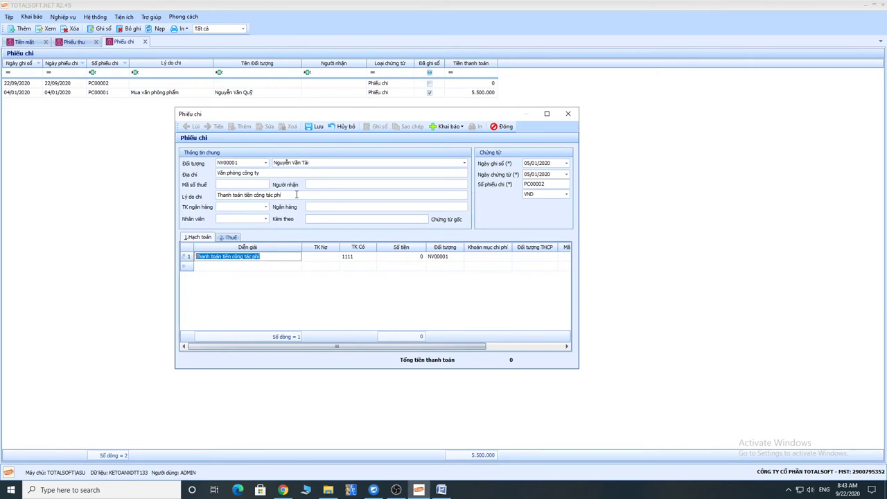
key(Tab)
text(6422)
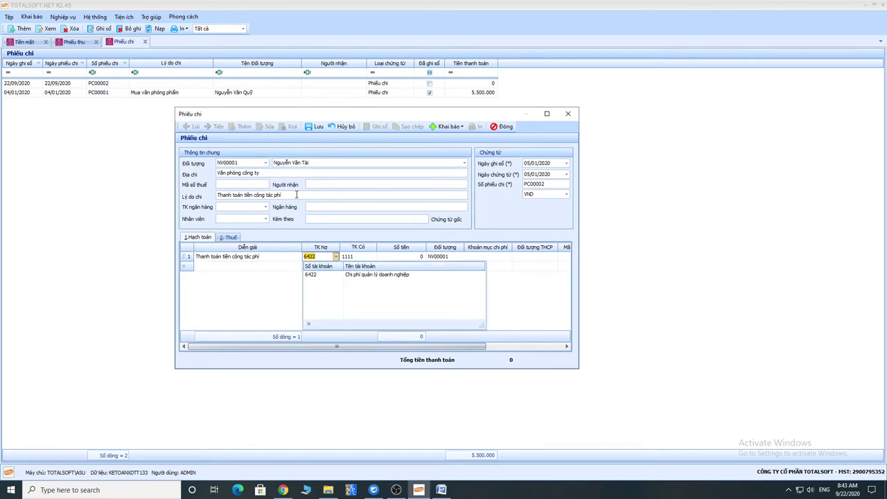
key(Tab)
key(Tab)
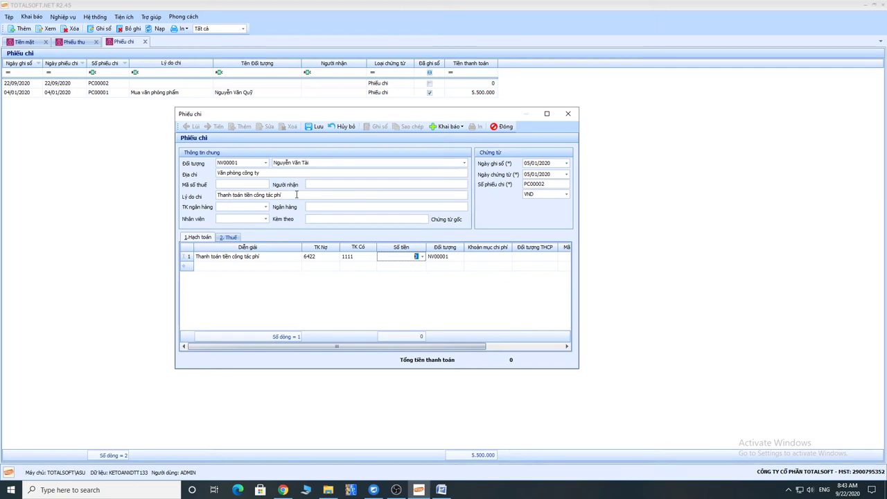
text(1000000)
key(Tab)
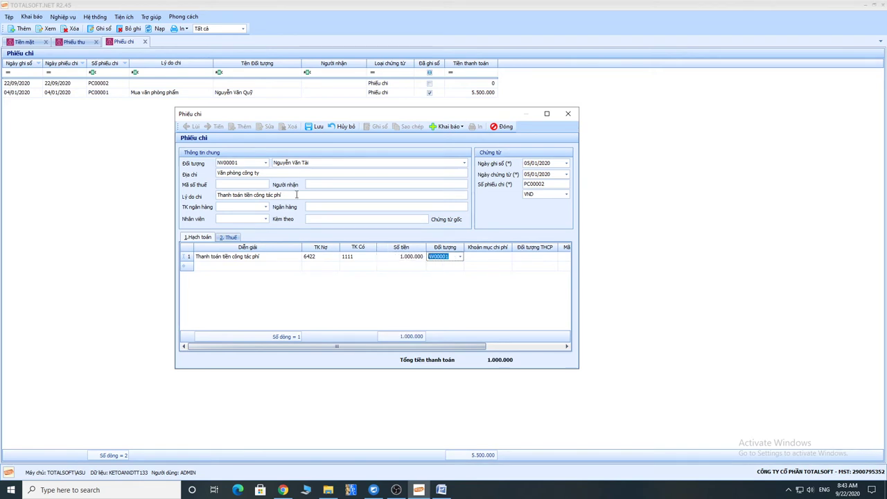
key(Tab)
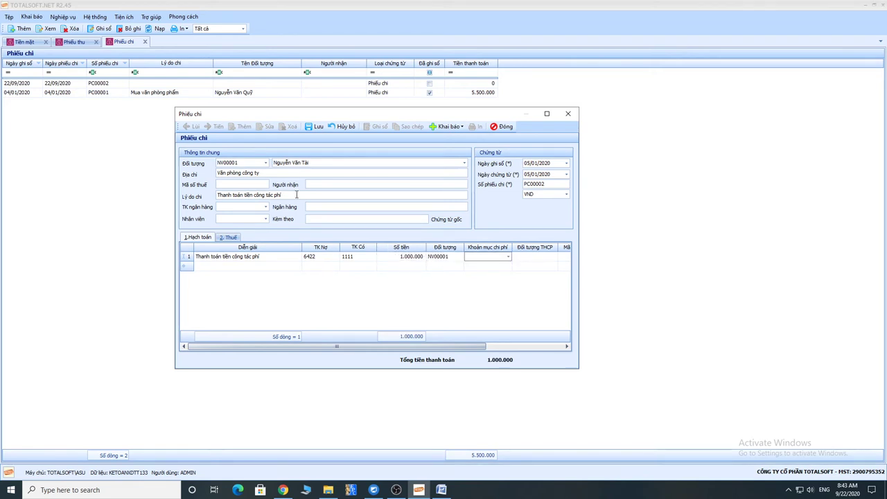
click(322, 258)
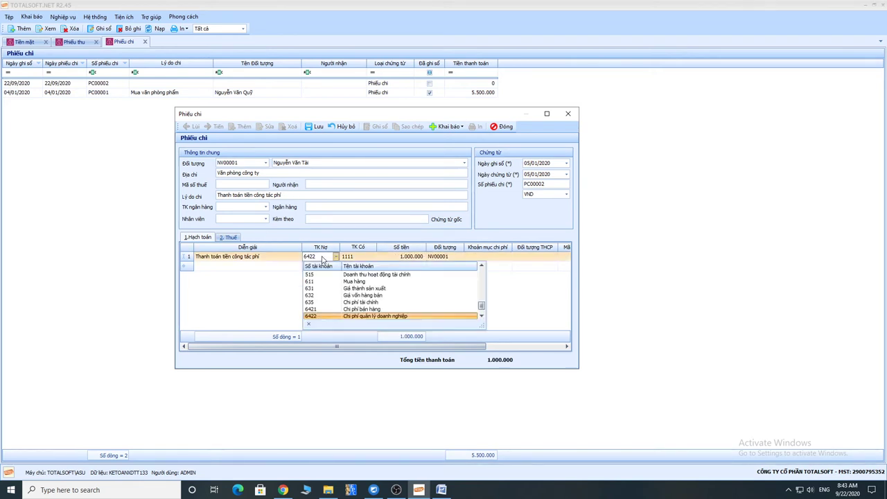
click(322, 258)
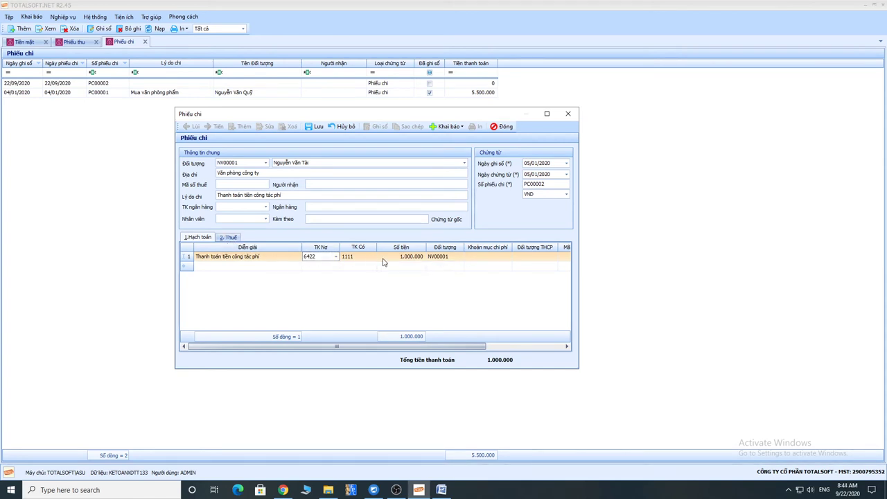
Start line 2 with description 'Thanh toán tiền công tác phí khảo sát 3 công trình'.
click(226, 267)
text(Th)
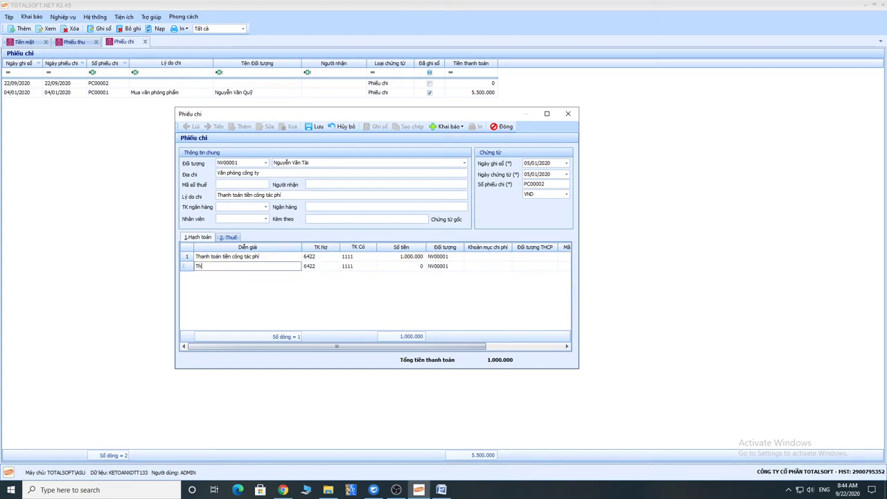
text(anh toans)
key(BackSpace)
key(BackSpace)
text(s tieenf coong tacs phis khaor sats 3 coong trinhf)
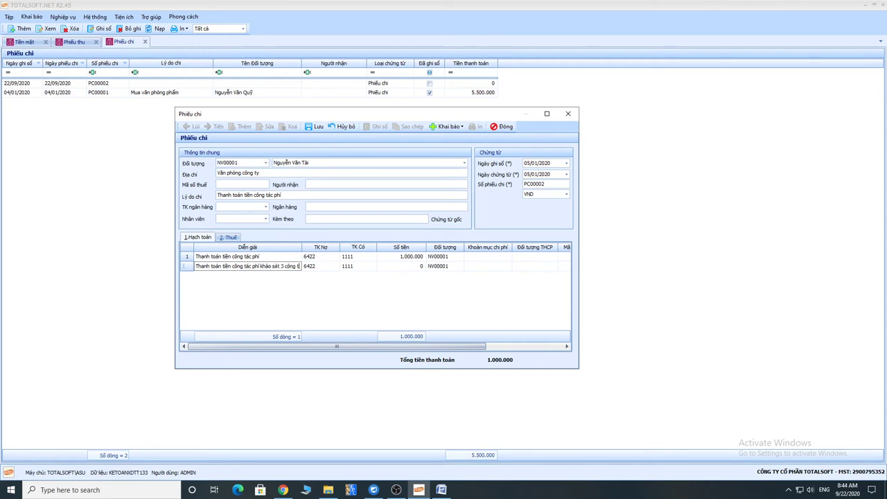
key(Tab)
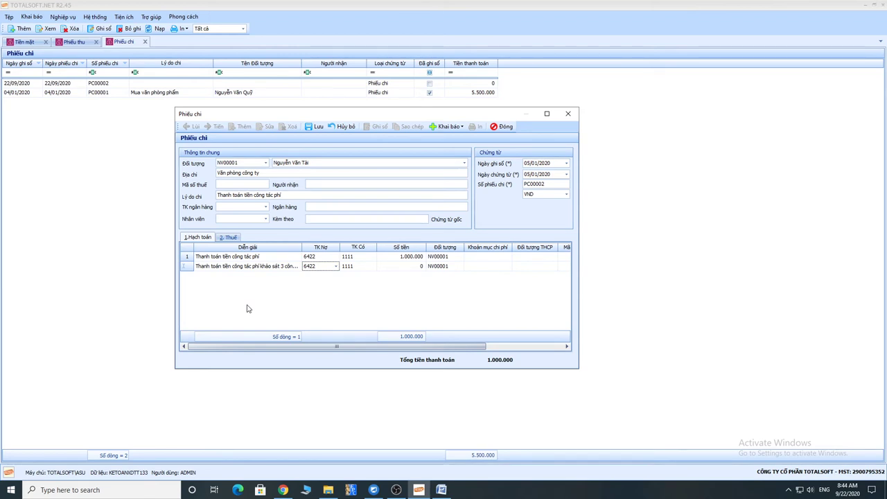
Set line 2 to debit 154 for 600.000, making the total 1.600.000.
click(321, 270)
click(321, 270)
text(154)
key(Tab)
key(Tab)
text(600)
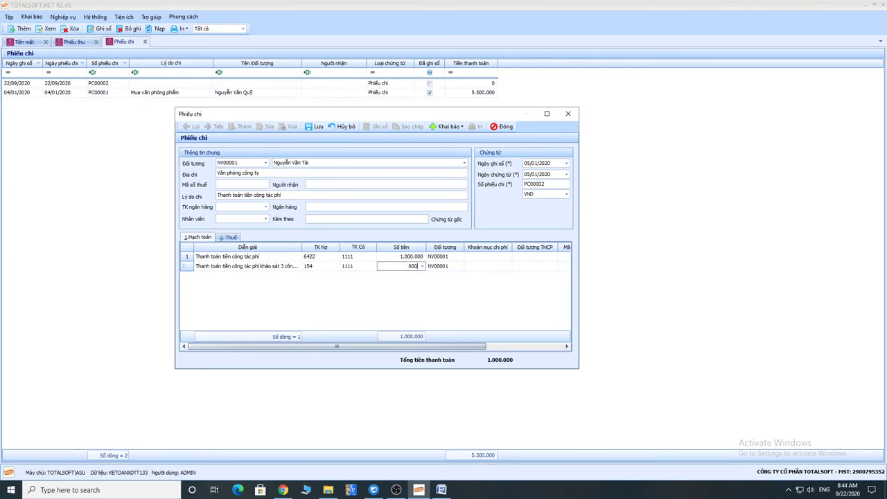
key(Tab)
key(Tab)
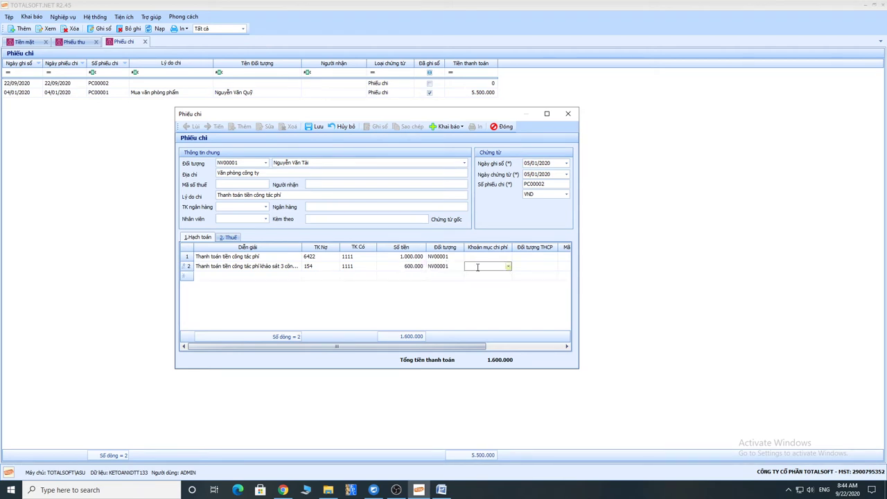
click(319, 269)
click(320, 268)
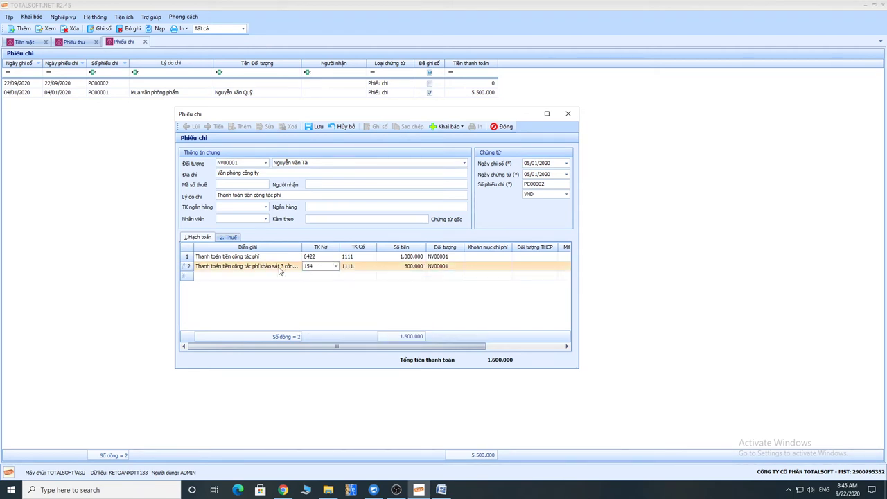
Save PC00002, acknowledge the missing cost-item warning, and give line 2 cost item SXC.
click(317, 126)
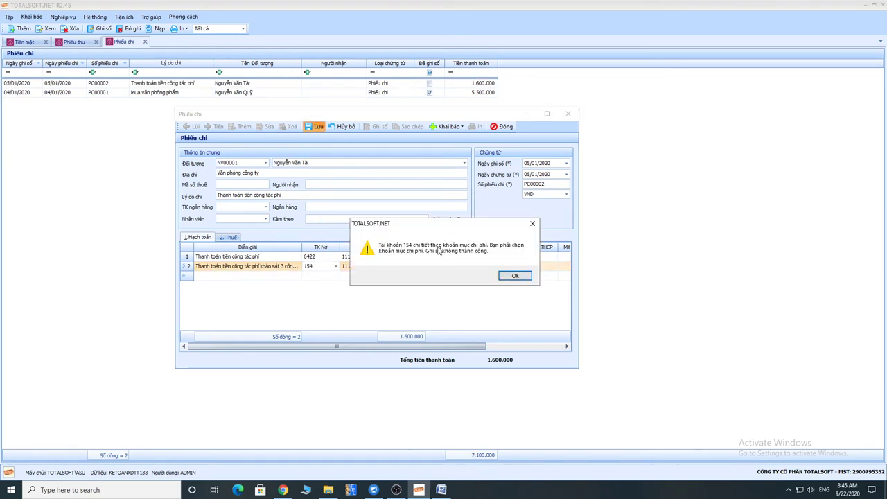
click(514, 277)
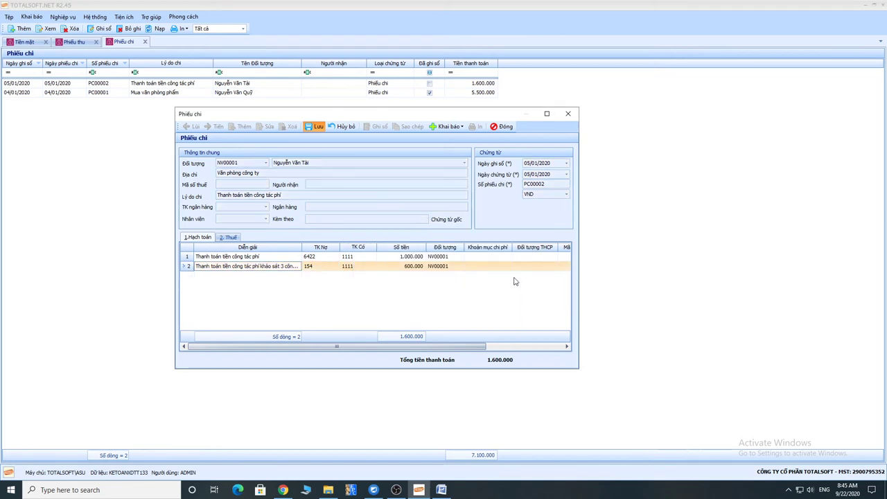
click(269, 128)
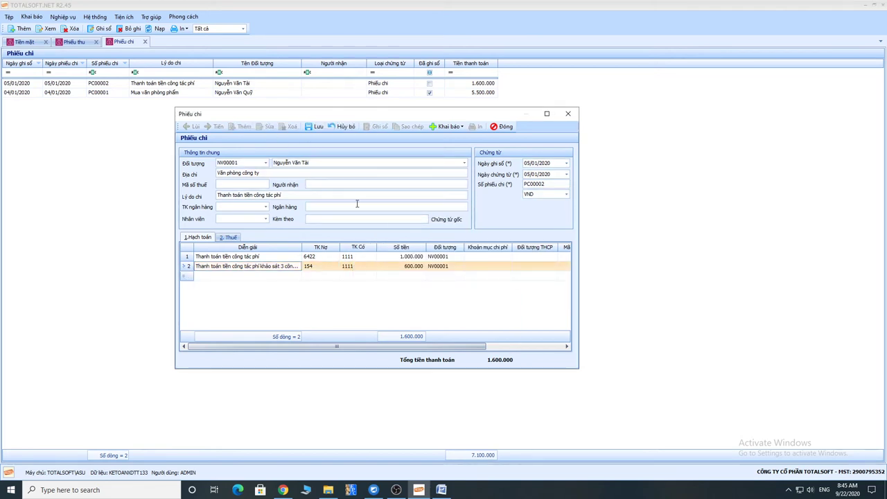
click(502, 267)
click(507, 268)
scroll(503, 312, down, 2)
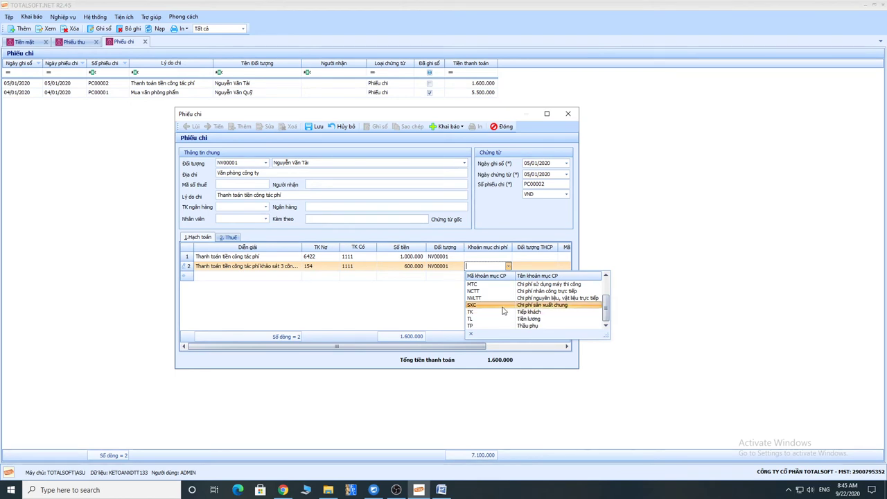
click(504, 307)
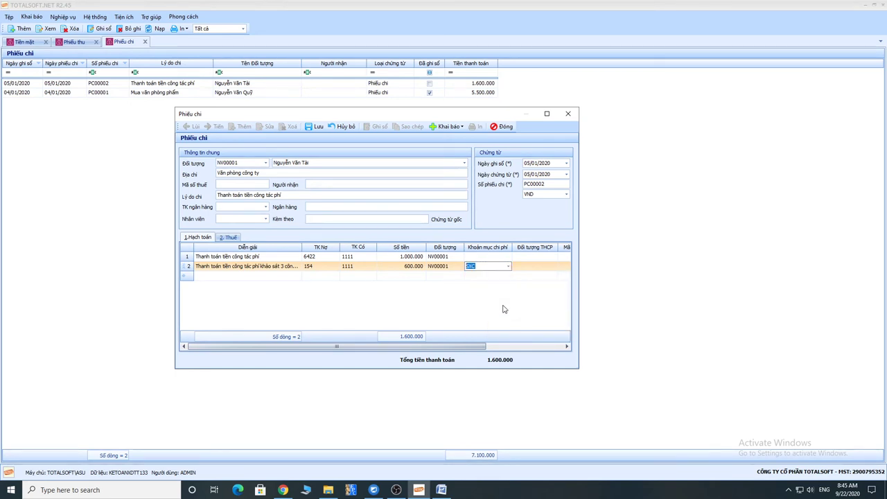
Leave line 2's cost object blank, then select line 1's description and amount.
key(Tab)
click(554, 267)
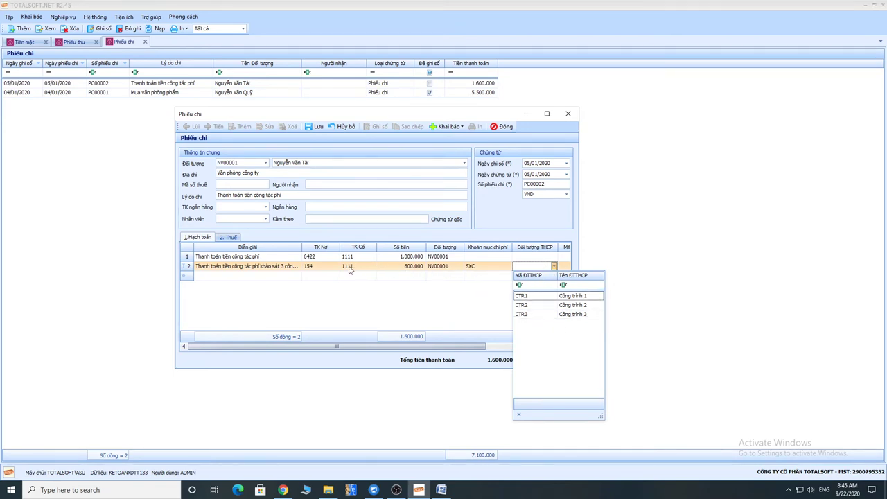
click(271, 288)
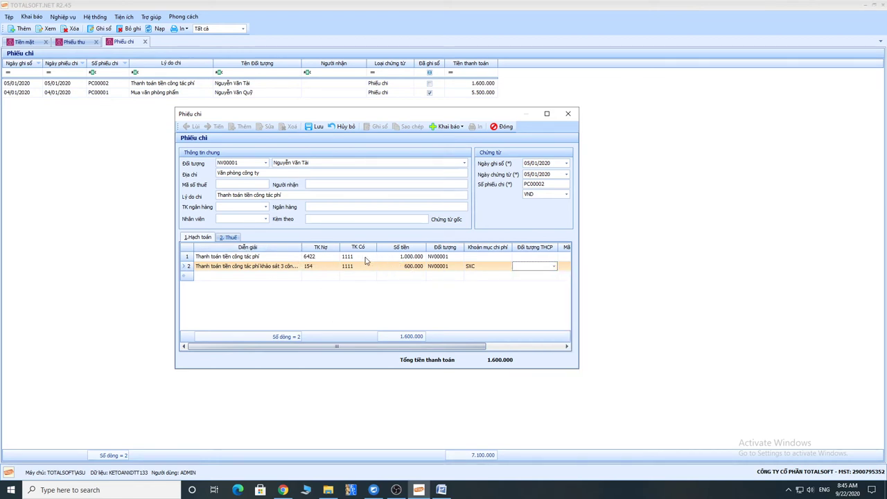
click(224, 257)
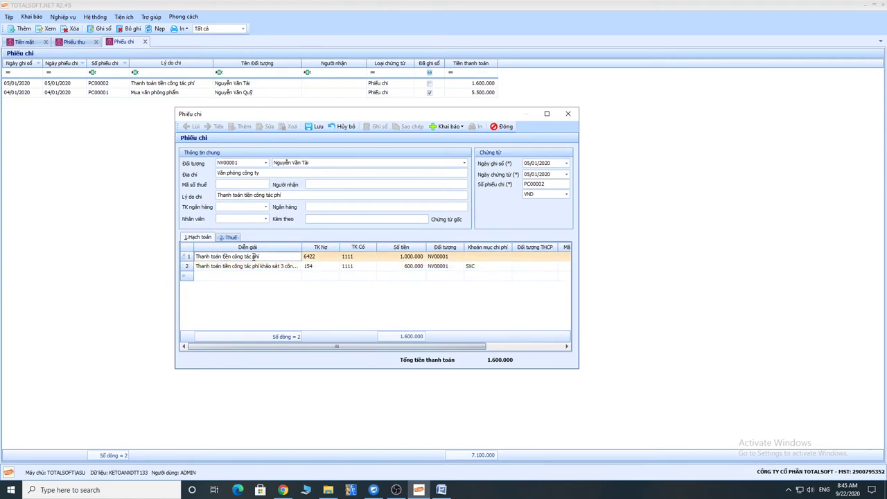
double_click(259, 256)
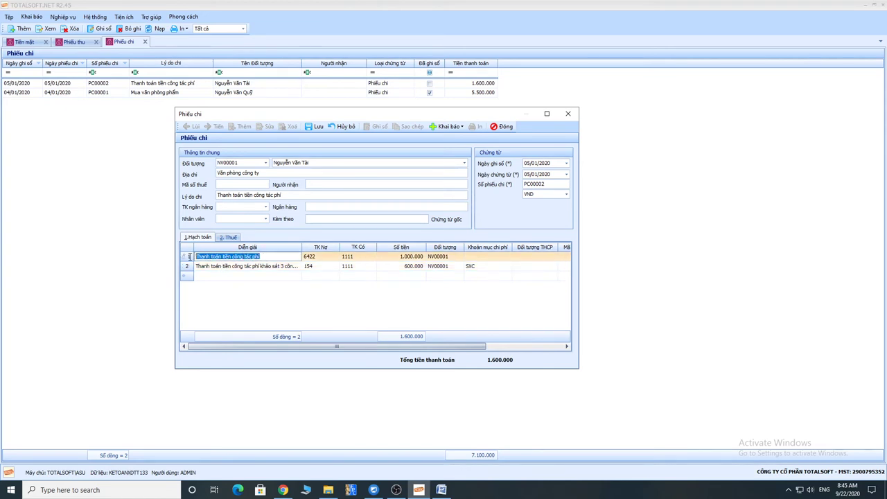
click(399, 258)
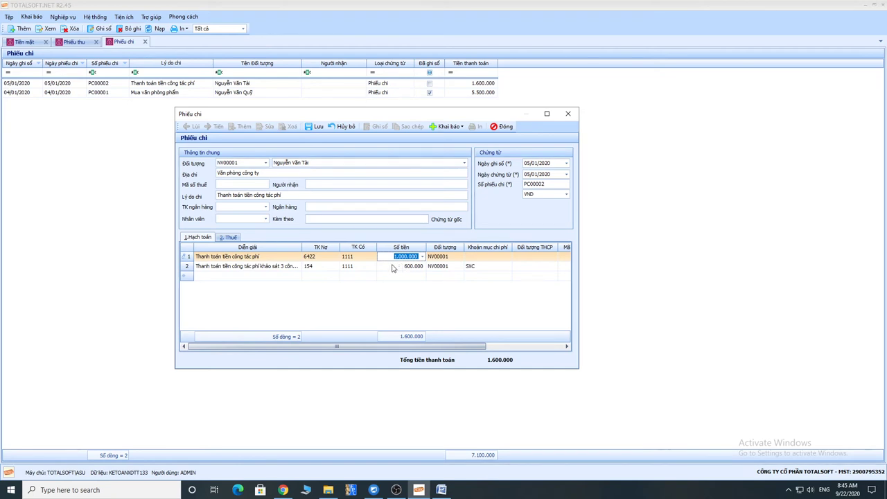
On the tax lines, describe the first line as 'Thanh toán tiền phong nghi' with tax account 1331.
click(392, 267)
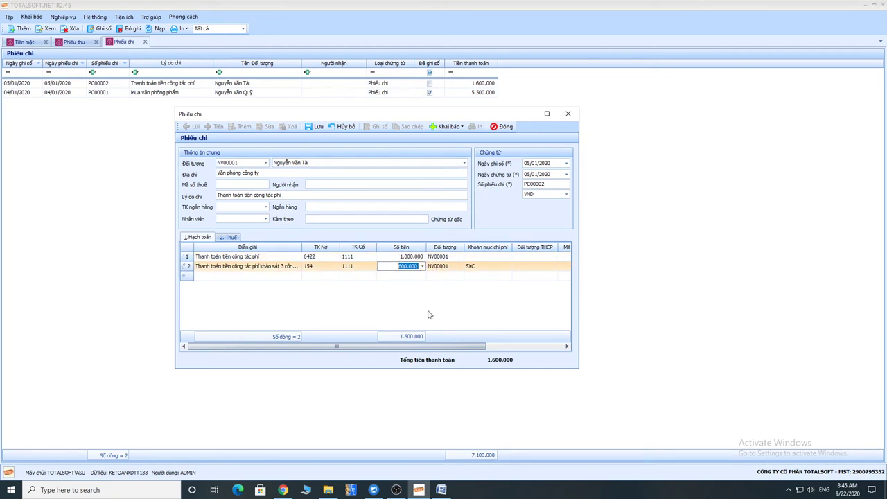
click(230, 236)
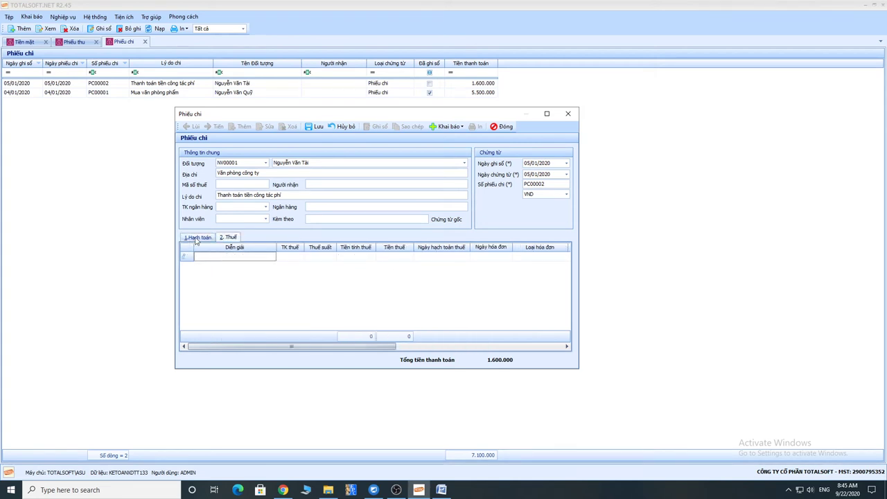
click(197, 237)
click(229, 237)
click(225, 257)
text(HÓa)
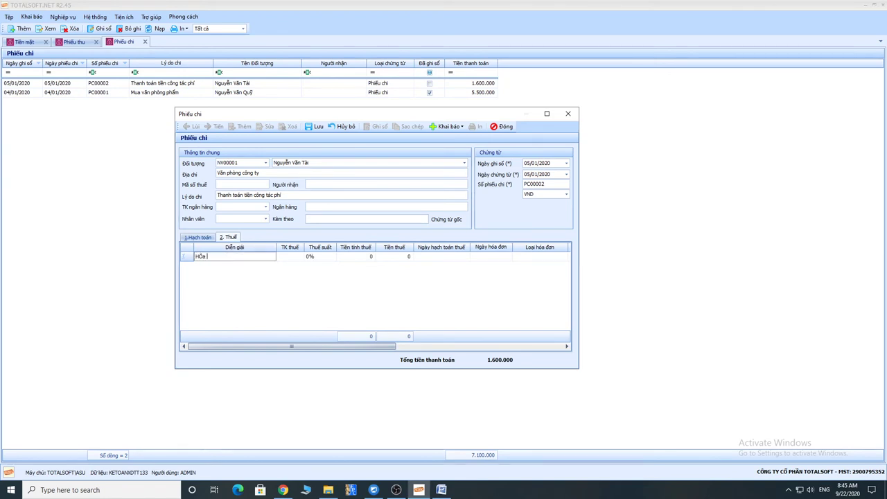
key(BackSpace)
key(BackSpace)
text(Thanh toán tiền phong nghi)
key(Return)
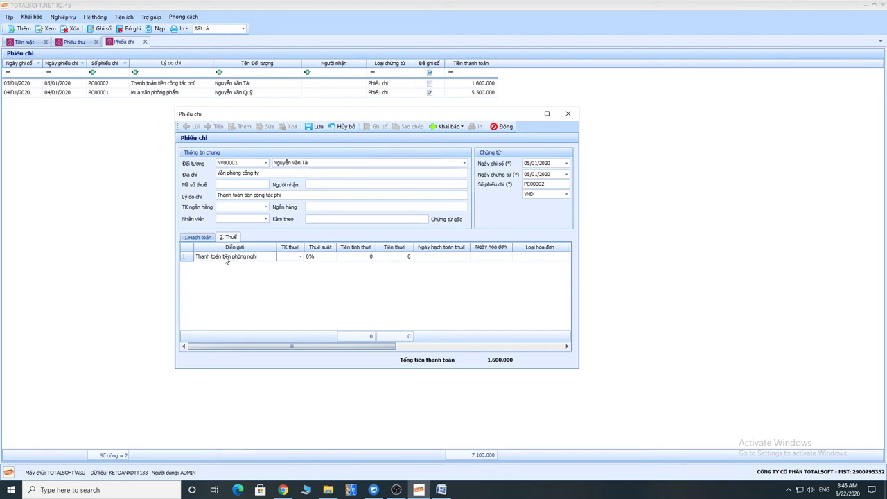
text(1331)
key(Return)
Set 10% tax on 500.000, posting date 05/01/2020, invoice date 20/12/2019.
key(Return)
text(10)
key(Return)
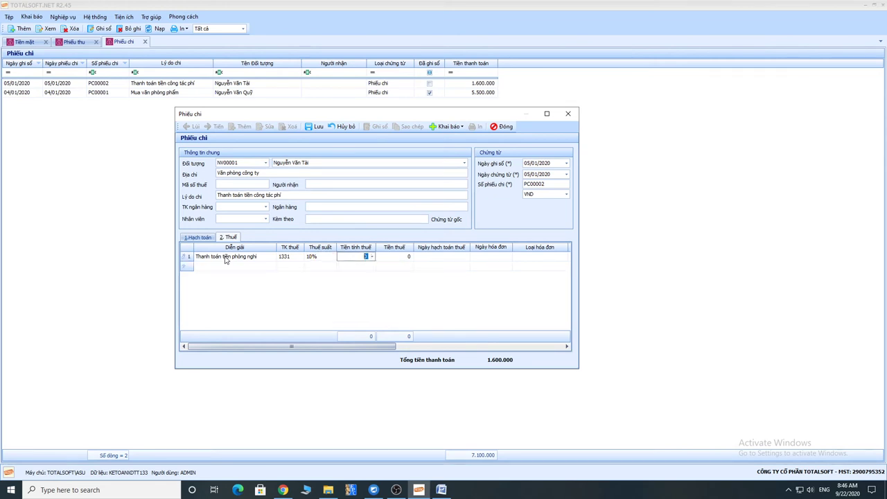
text(500)
key(Return)
key(Return)
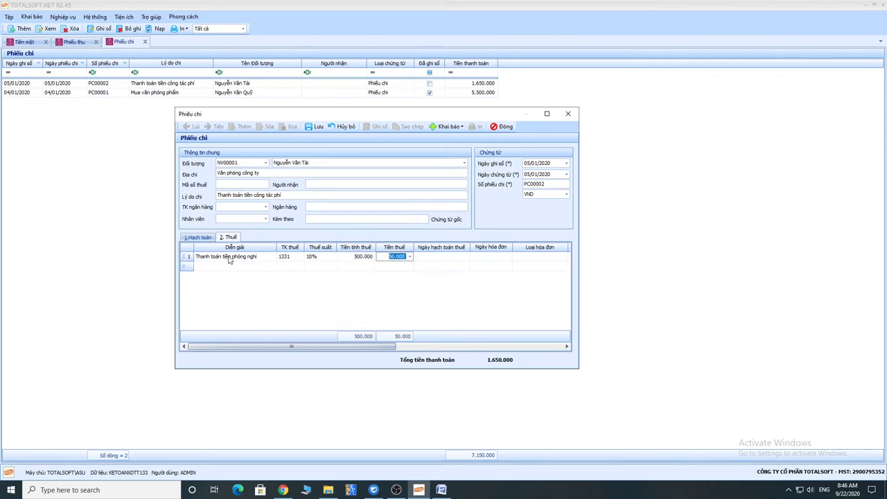
text(0501)
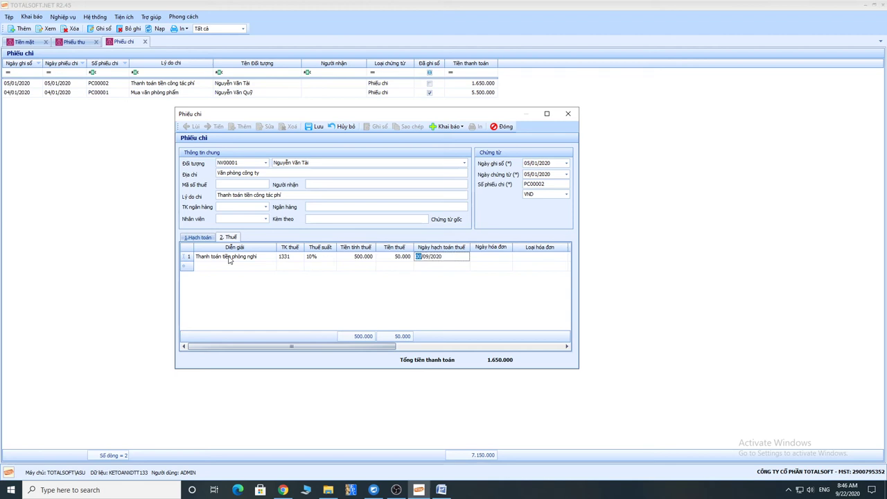
key(Return)
text(20/)
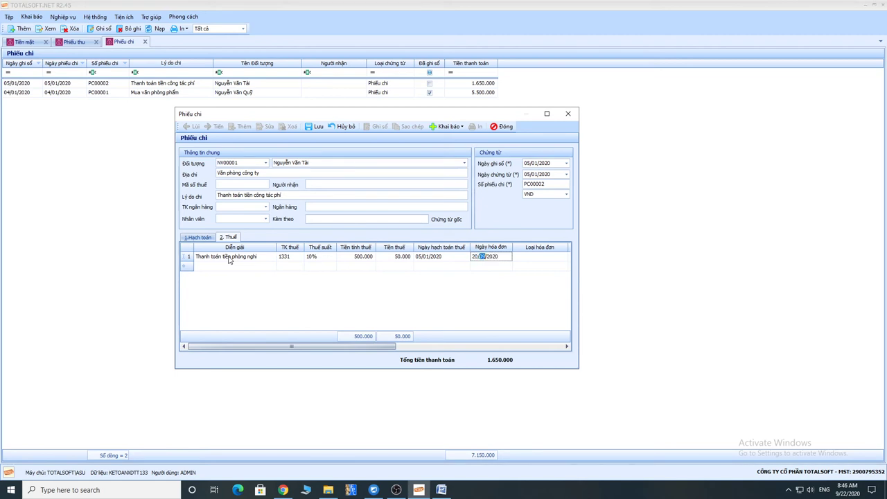
text(12)
key(Return)
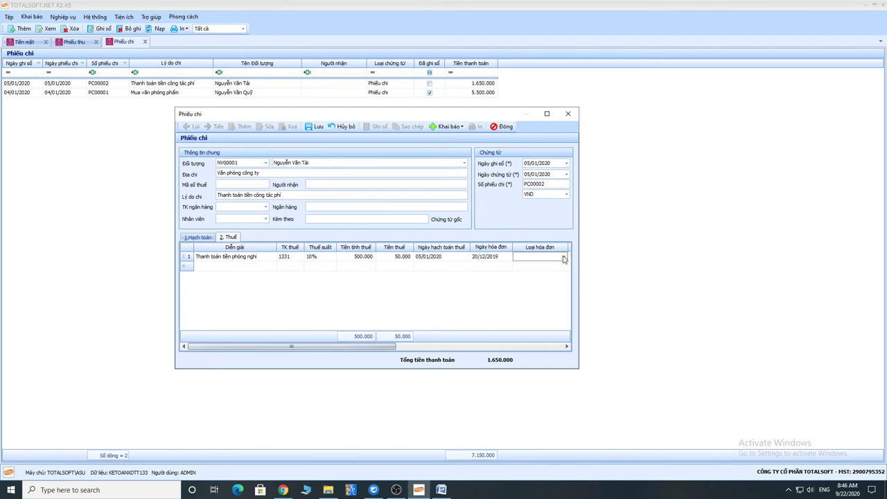
Set the invoice type to Hóa đơn GTGT with invoice number 0987465.
click(564, 257)
click(539, 275)
drag(373, 351, 465, 349)
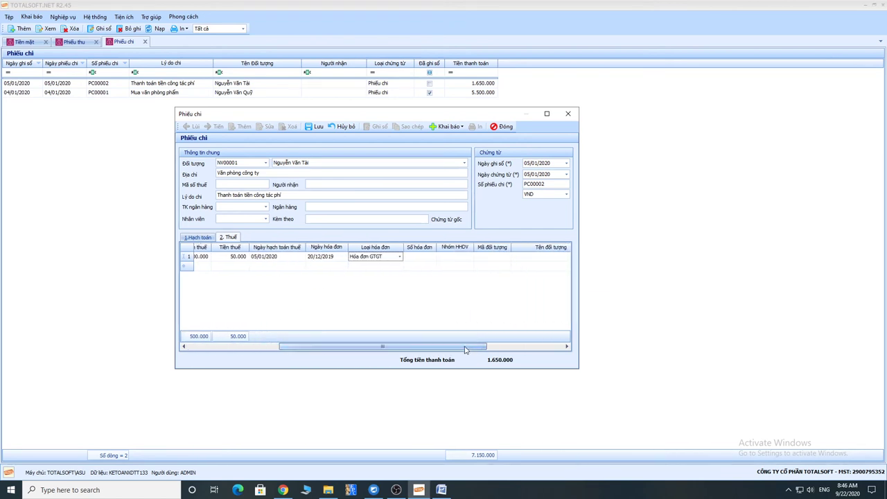
click(426, 256)
text(0987465)
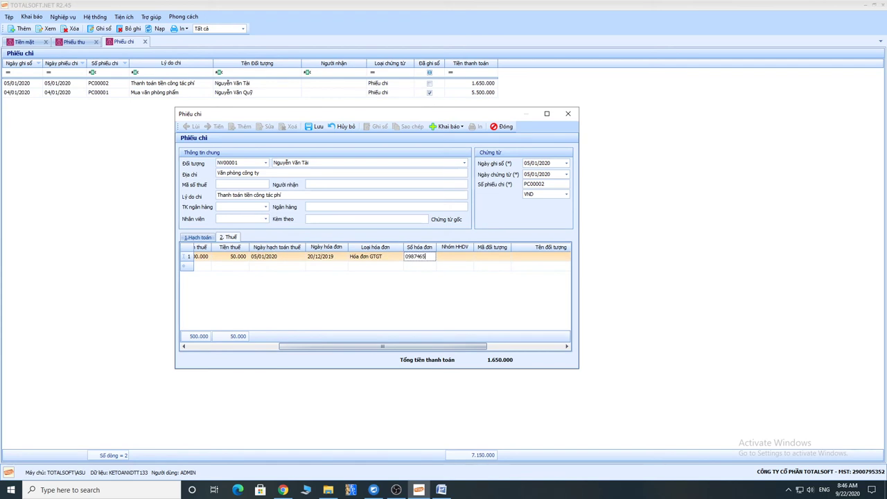
key(Tab)
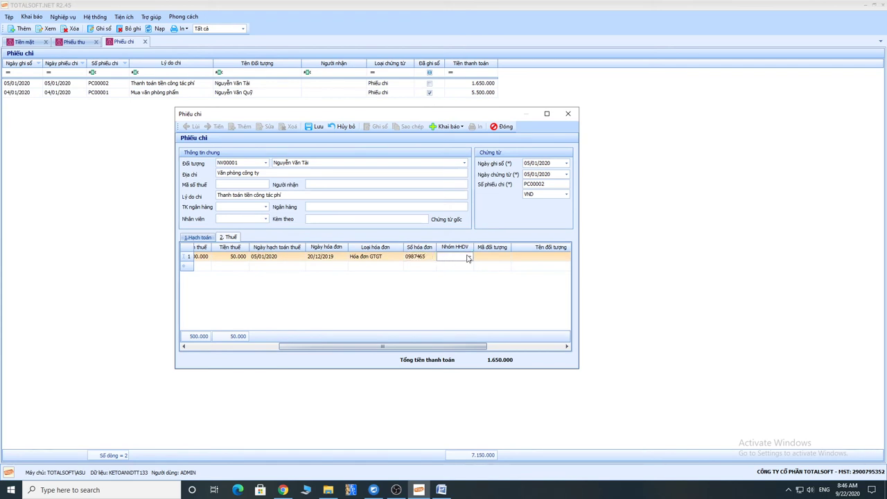
Set goods group 1, supplier Khách sạn ALO, and begin entering its tax code.
click(469, 257)
click(460, 277)
drag(411, 349, 474, 349)
click(431, 256)
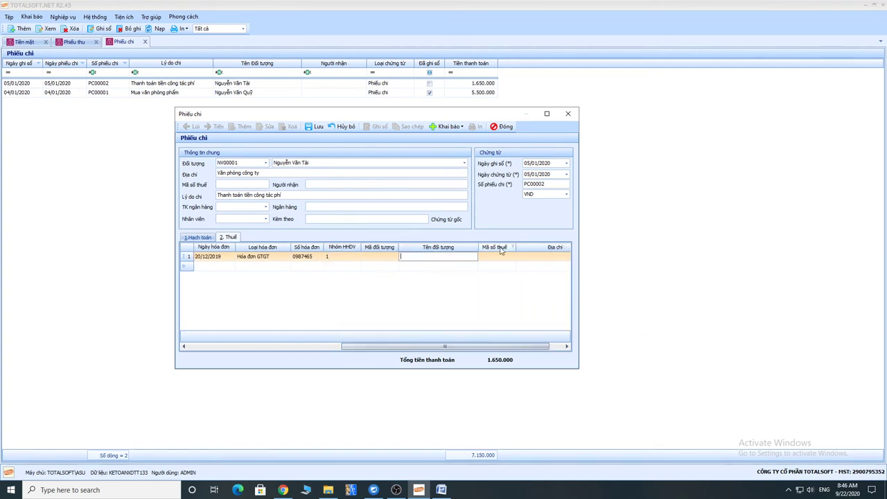
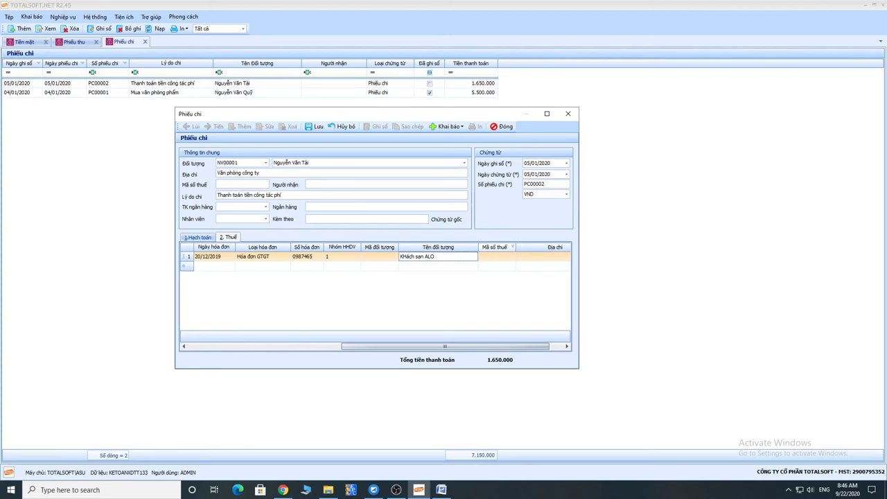
key(Tab)
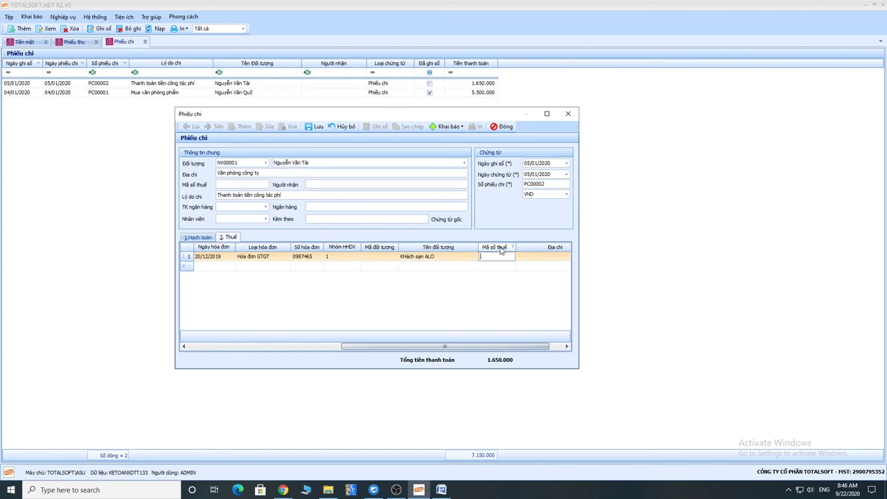
drag(446, 346, 196, 351)
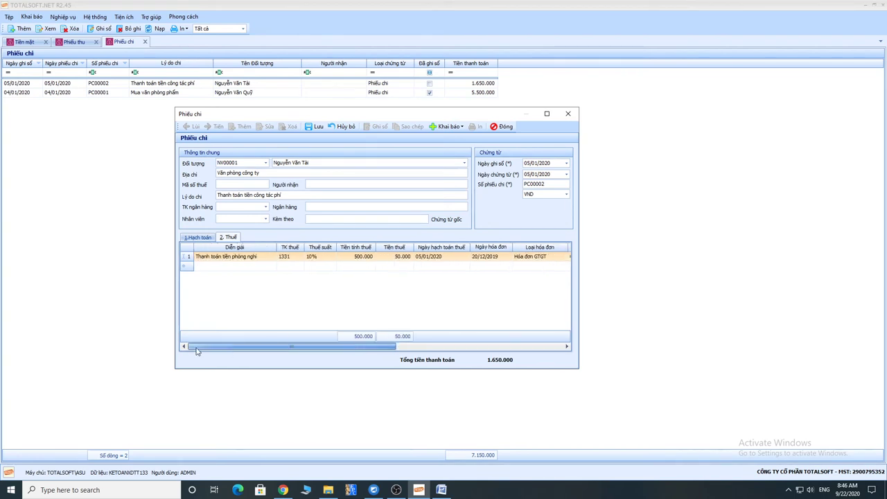
click(230, 265)
click(257, 257)
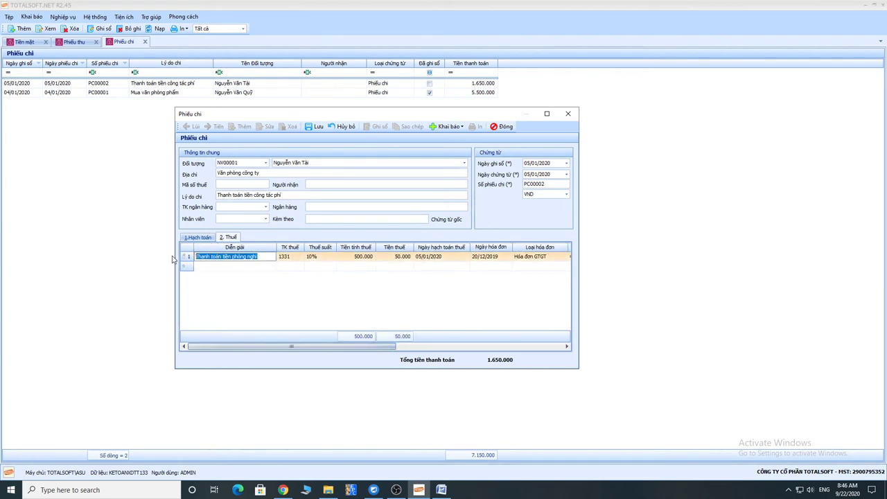
Add a second tax line copied from the first: 600.000 taxable, invoice 0987461 dated 31/12/2019.
click(231, 265)
click(213, 266)
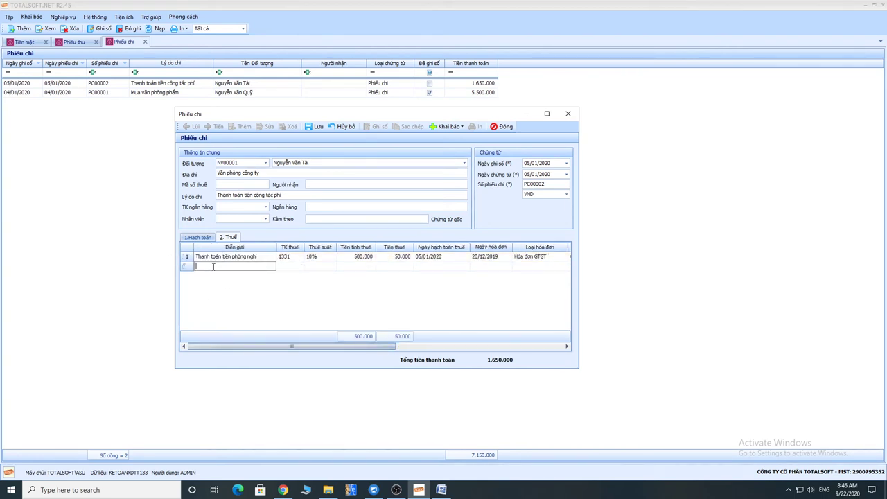
key(Tab)
key(Tab)
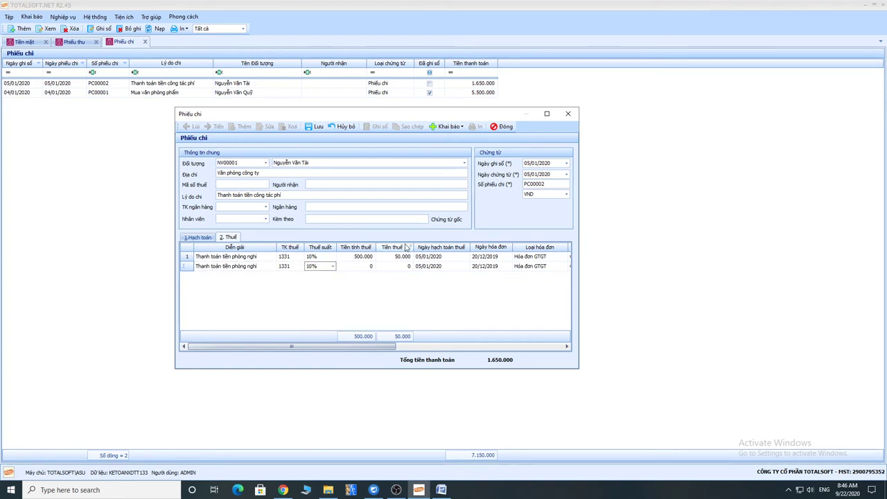
key(Tab)
text(65)
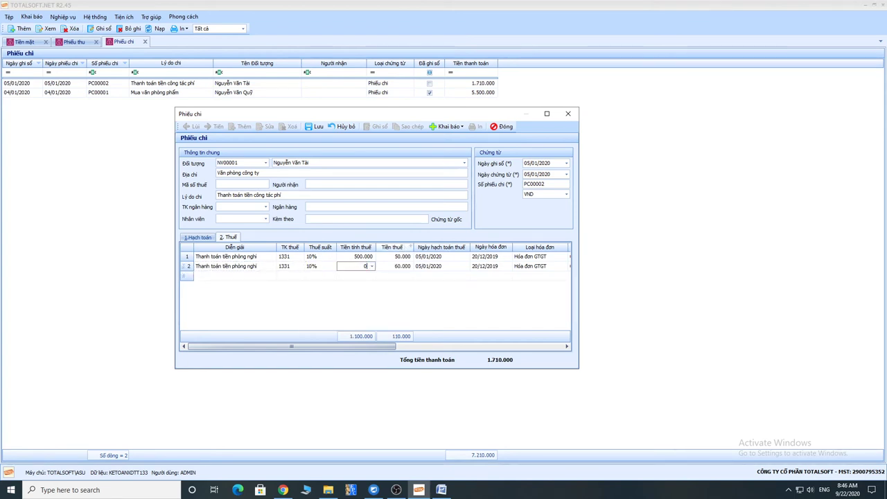
text(0)
key(Tab)
key(Tab)
key(Tab)
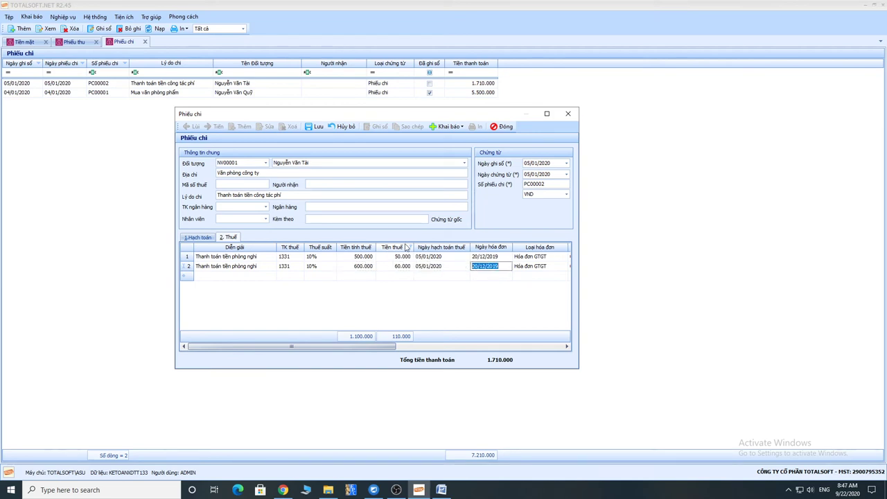
text(31122020)
text(2019)
key(Tab)
key(Tab)
key(Tab)
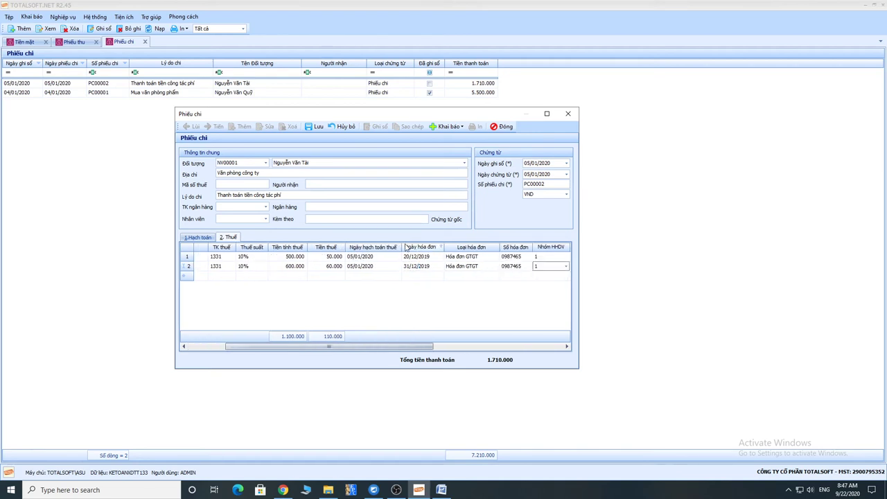
key(shift+Tab)
text(1)
key(Tab)
key(Tab)
key(Tab)
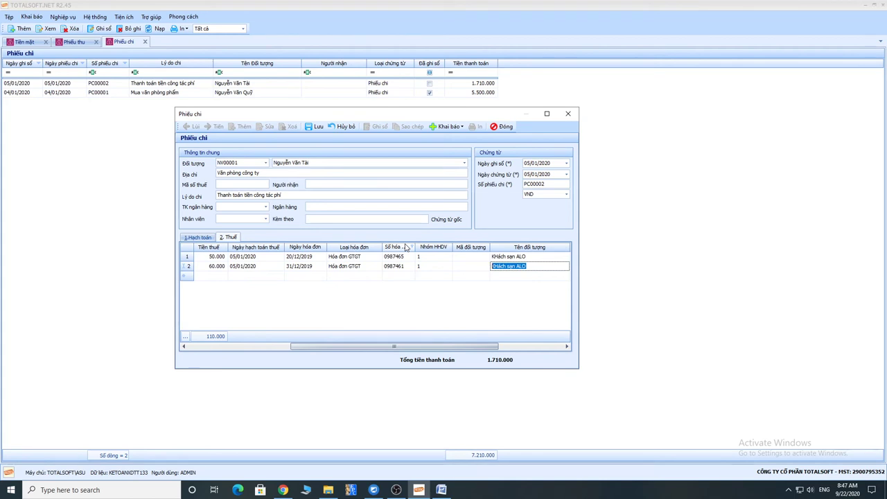
Change the second line's supplier to Khách sạn Gi đây and enter tax code 012354680.
key(End)
key(BackSpace)
text(Gi đaây)
key(Tab)
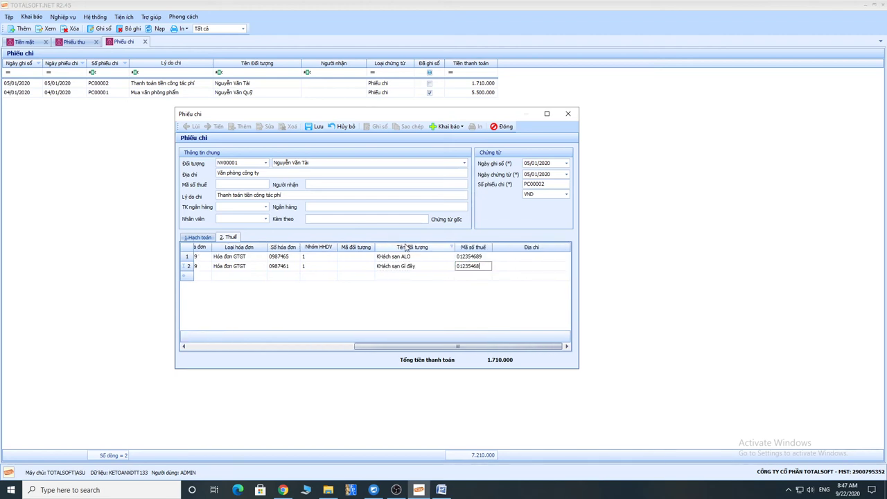
text(0)
key(Tab)
key(ctrl+Tab)
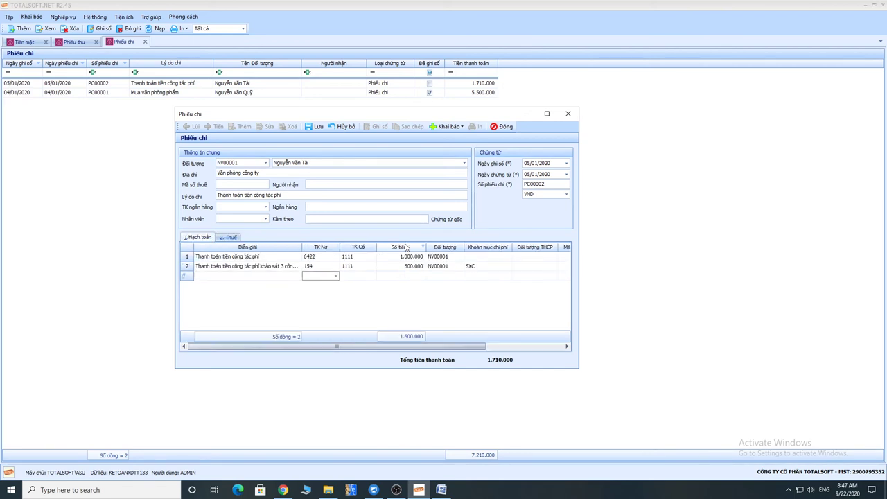
Post PC00002 with its 1.710.000 total and start blank voucher PC00003.
click(222, 238)
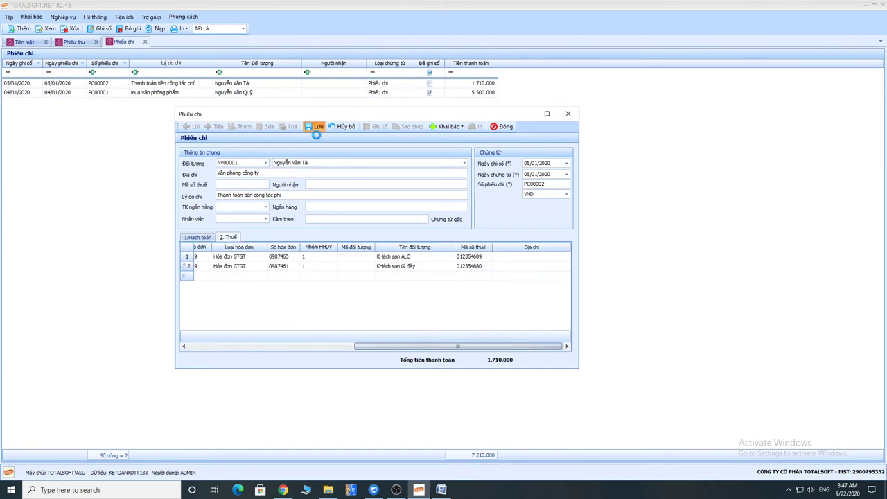
click(313, 126)
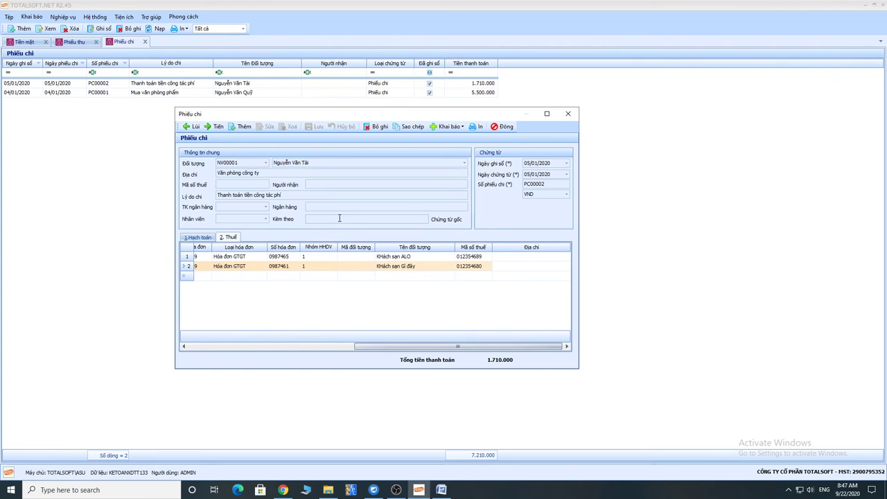
click(202, 238)
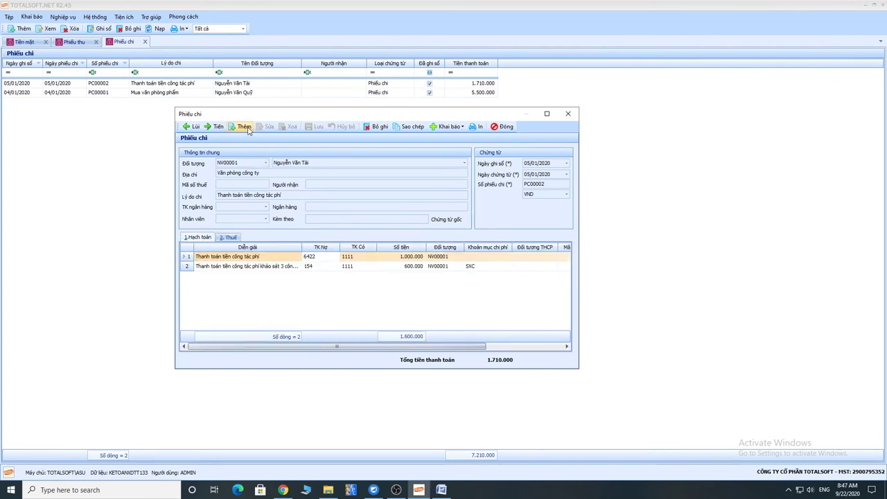
click(244, 126)
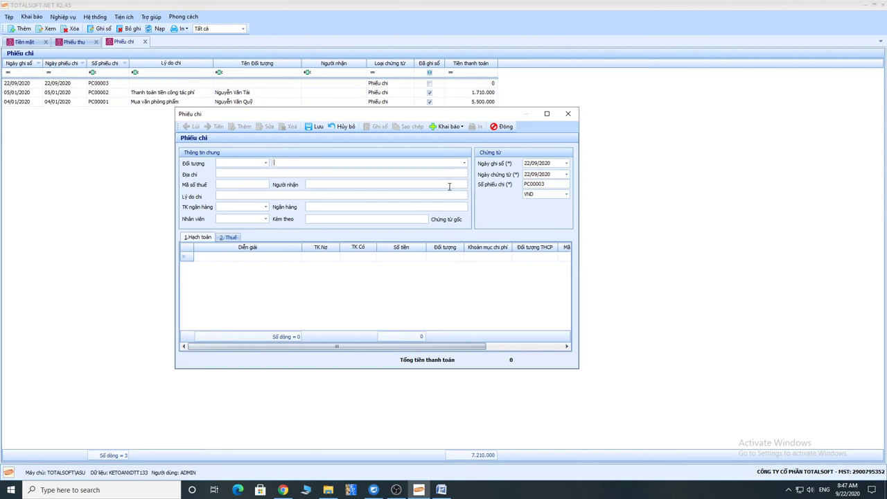
click(441, 490)
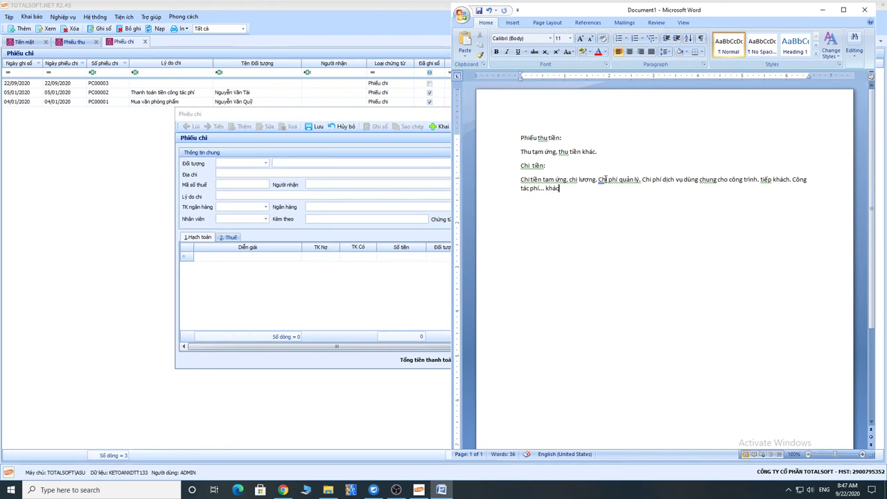
Return to the blank PC00003 voucher's Đối tượng field after reading the Word notes.
click(290, 163)
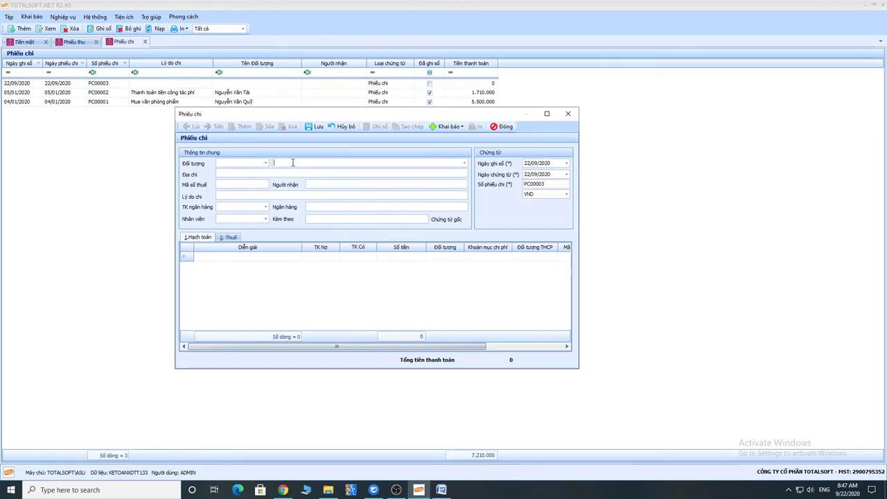
Pay the employee a Tạm ứng lương advance dated 01/01/2020: debit 141, 10.000.000.
text(an)
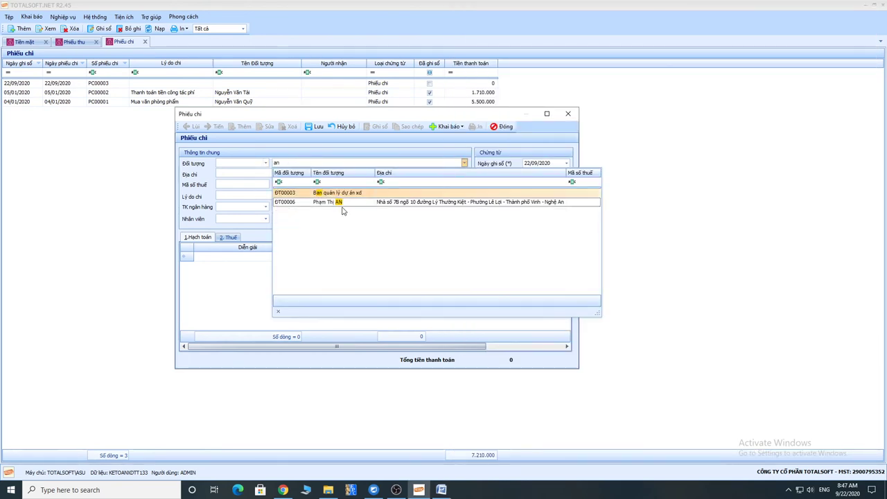
click(339, 201)
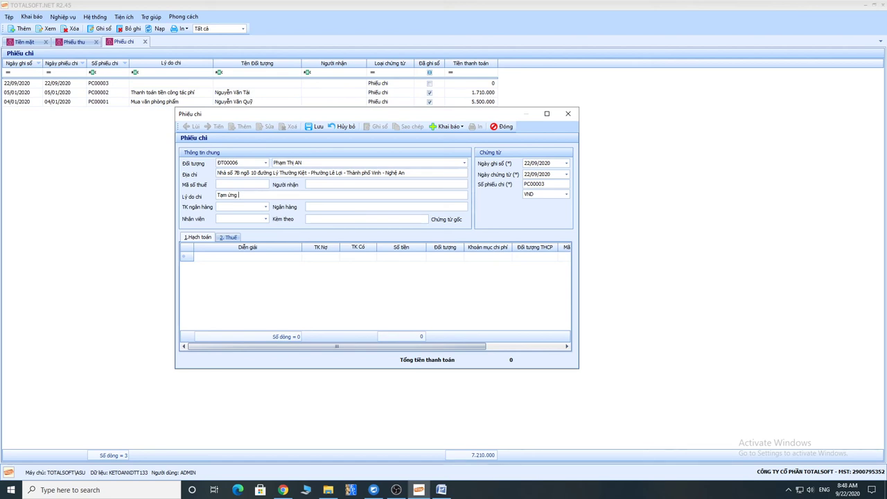
key(Tab)
key(Tab)
key(Tab)
key(Tab)
key(Tab)
key(Tab)
click(537, 162)
text(0101)
key(Tab)
key(Tab)
key(Tab)
key(Tab)
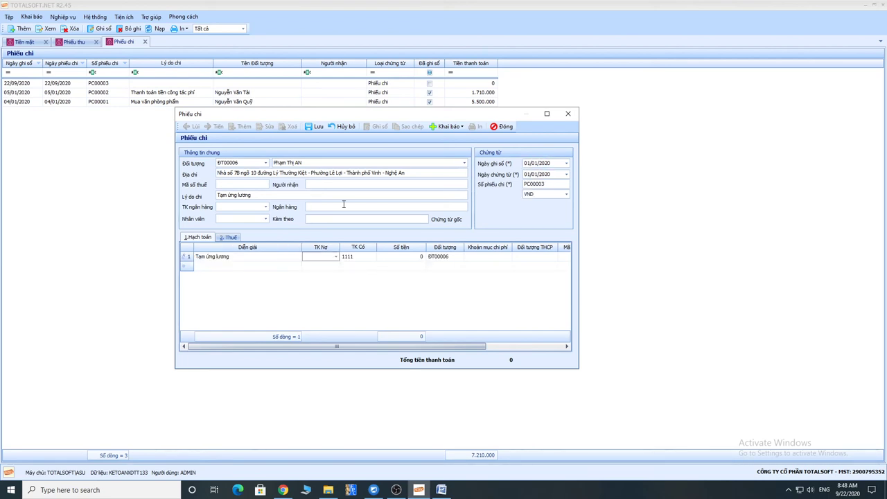
text(141)
key(Tab)
key(Tab)
text(10.000.000)
key(Tab)
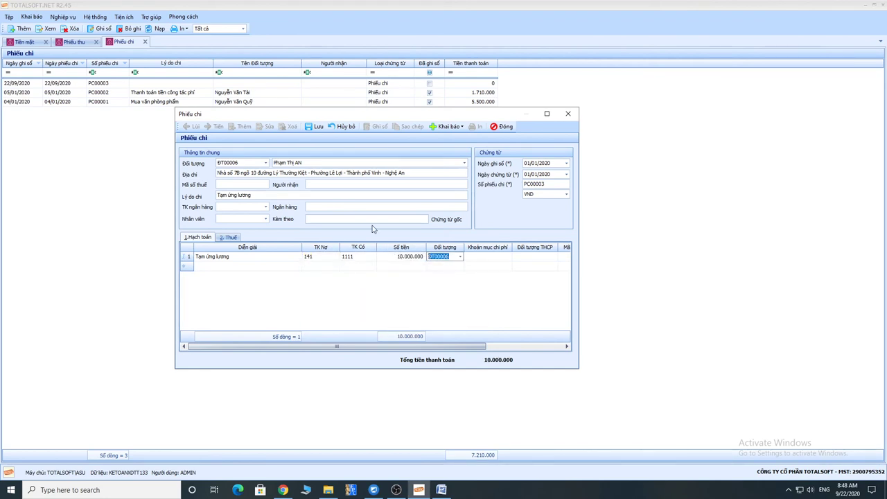
key(Tab)
Save and post PC00003, review its tax and accounting tabs, then close it.
click(316, 126)
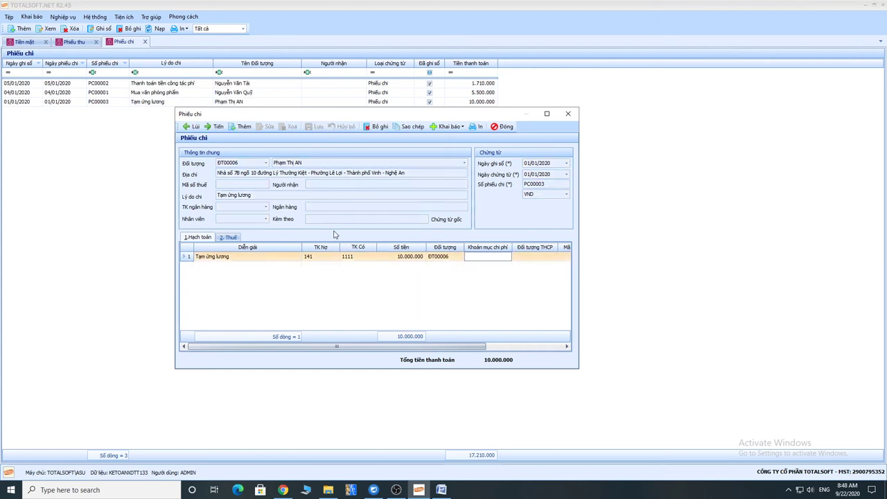
click(228, 237)
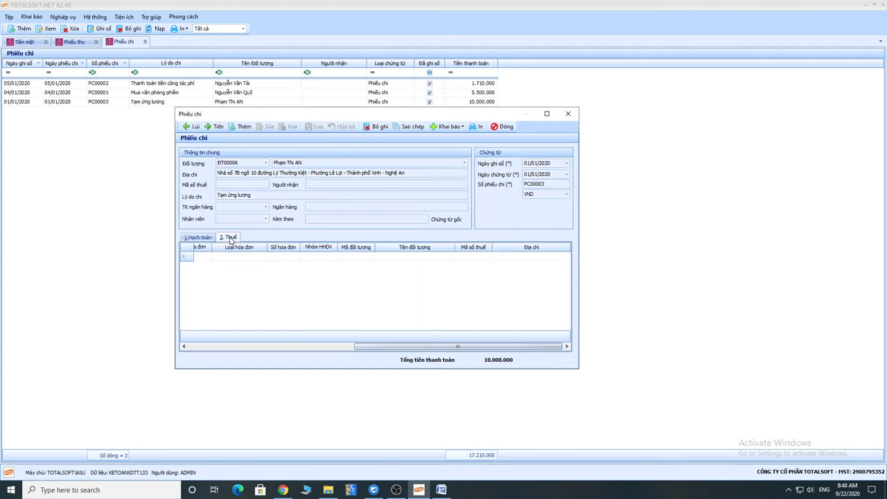
click(198, 237)
click(220, 239)
click(198, 237)
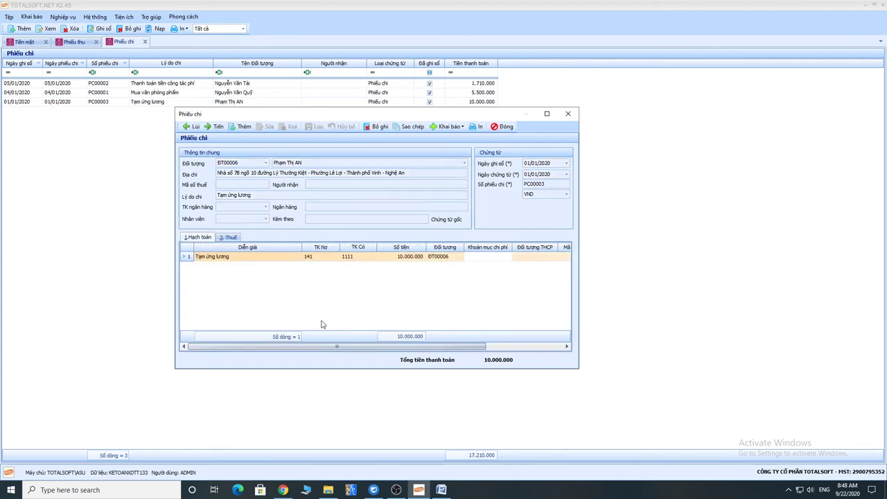
click(229, 237)
click(503, 126)
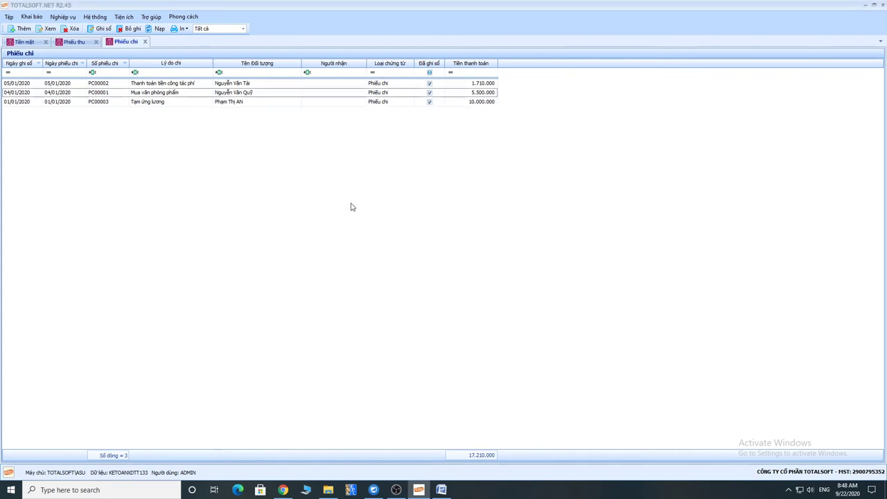
Add the heading 'Trong chưng từ thu chi tiền:' below the expense list.
click(442, 491)
key(Return)
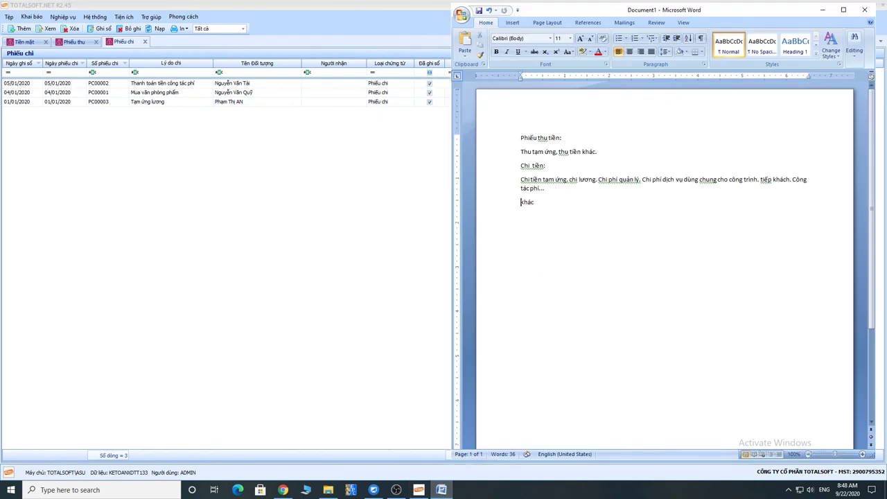
key(BackSpace)
scroll(547, 275, down, 3)
key(End)
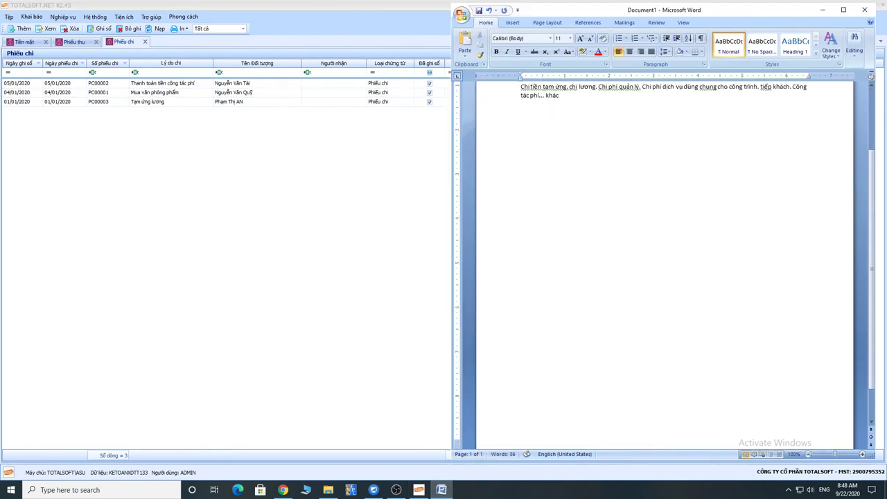
key(Return)
text(Trong chưng từ thu chi tiền)
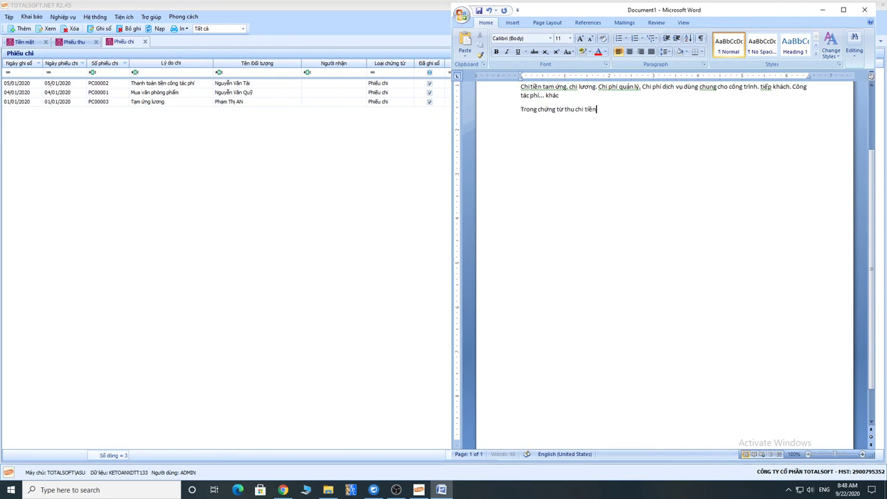
text(:)
List 'Thu tiền ngân hàng về nhập quỹ' and 'Chi tiền nộp vào tk ngân hàng' beneath it.
key(Return)
text(Thut)
key(BackSpace)
key(BackSpace)
text(u tiền ngân hàng về nhập quỹ)
key(Return)
text(Ch)
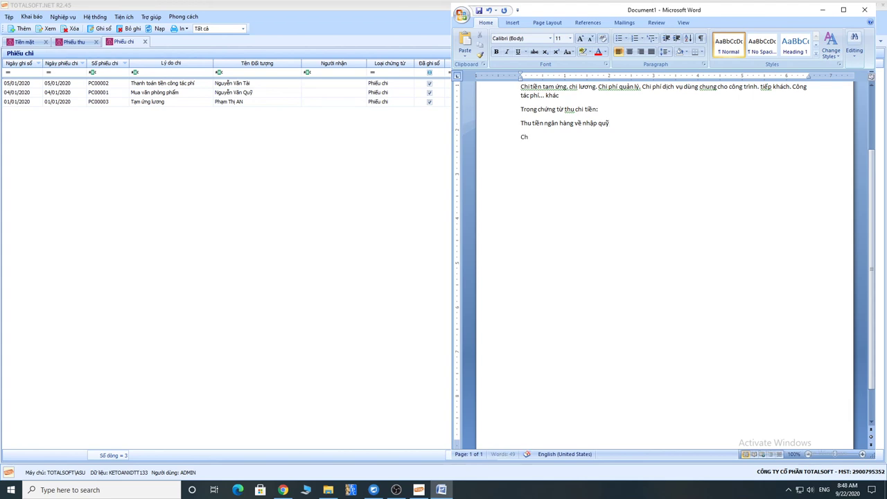
text(i tiền nộp vào tk ngân hàng)
Add a note: entries go only on receipt/payment vouchers, with bank documents as source.
key(Up)
key(Home)
key(shift+Down)
key(shift+Down)
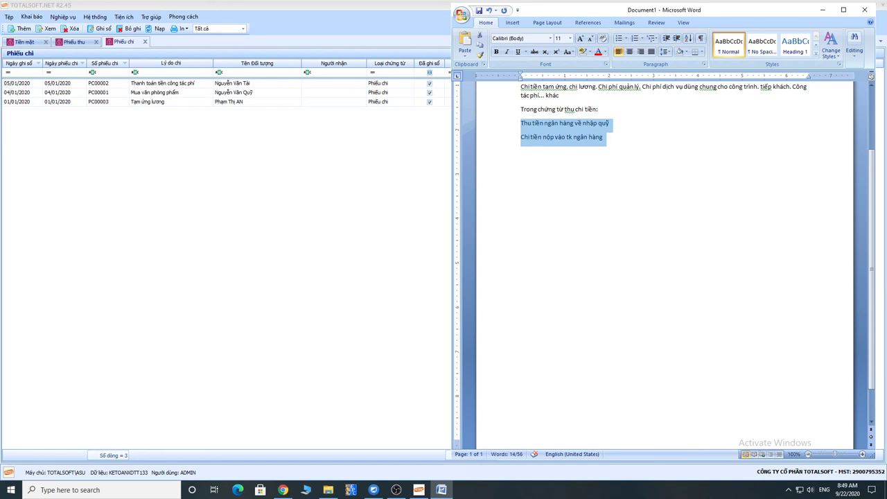
key(Right)
key(Return)
text(Chi r)
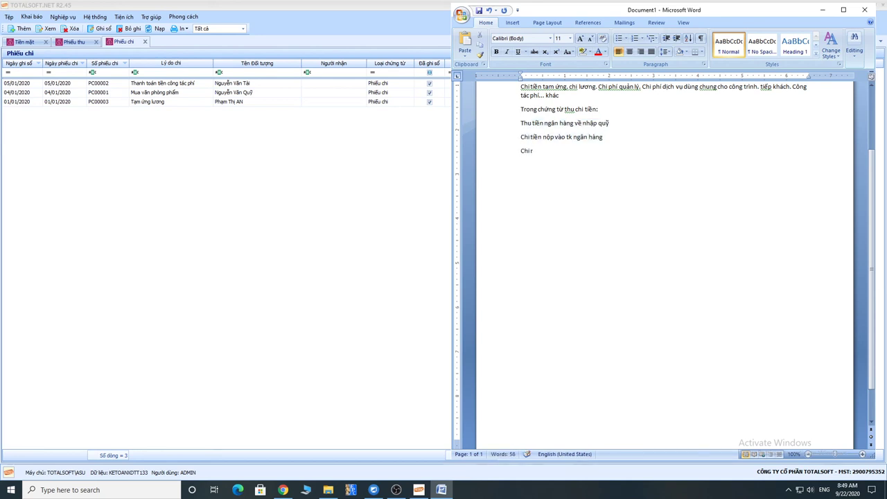
text( laapj ch)
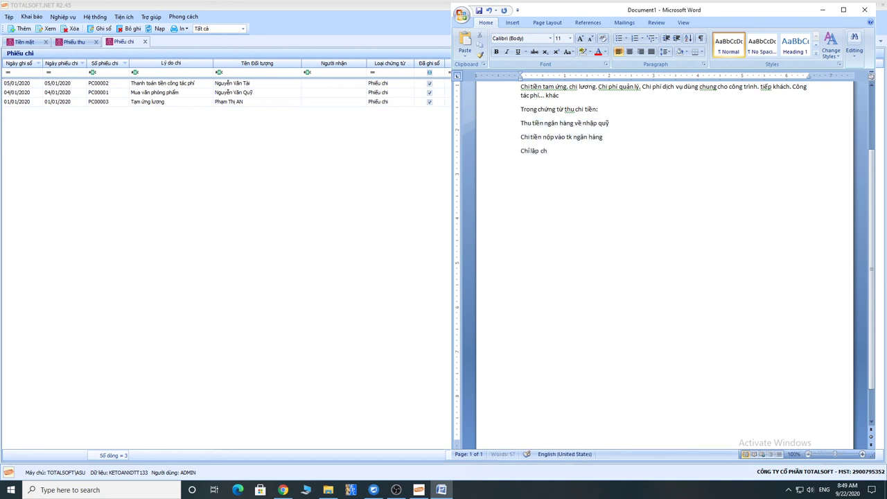
text(ứng từ ở phiếu thu và chi.)
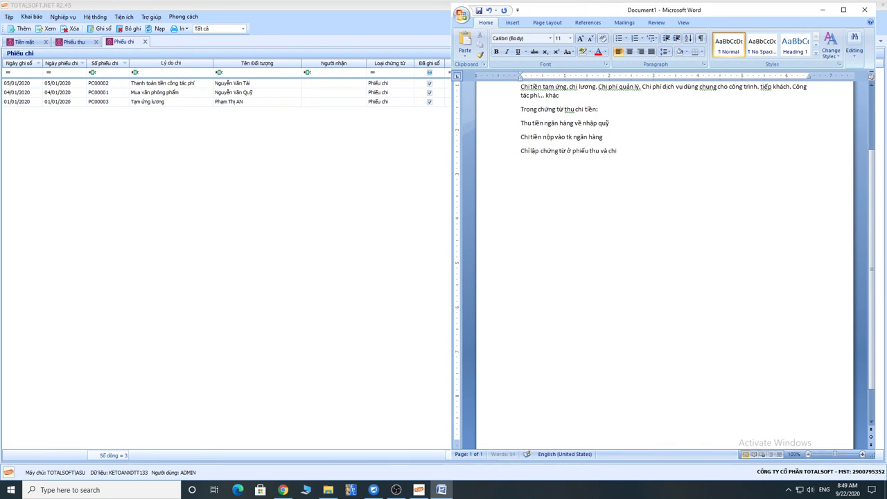
text(Dùng ch)
text(ứng từ ngân hàng)
text( lamf ch)
text(ứng từ c)
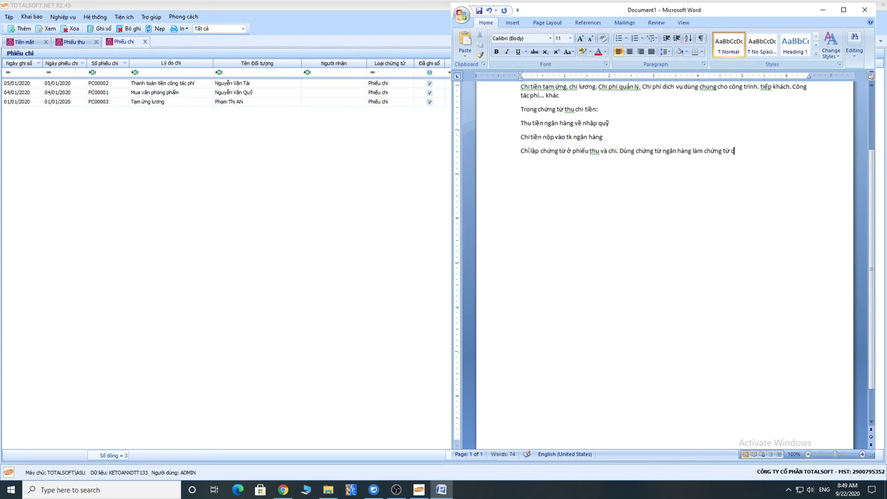
text( go chi)
Start a new receipt from the company cashier with reason 'Rut tiền gửi ngân hàng về nhập quỹ'.
click(75, 42)
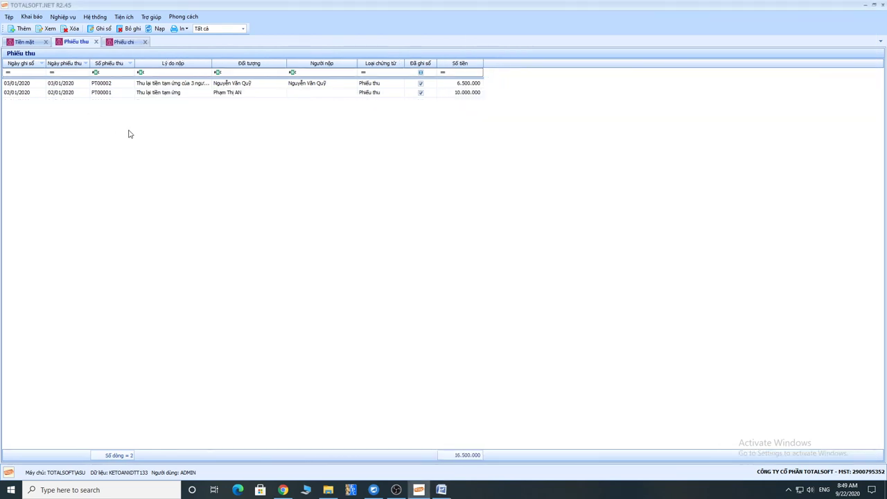
right_click(152, 136)
click(166, 136)
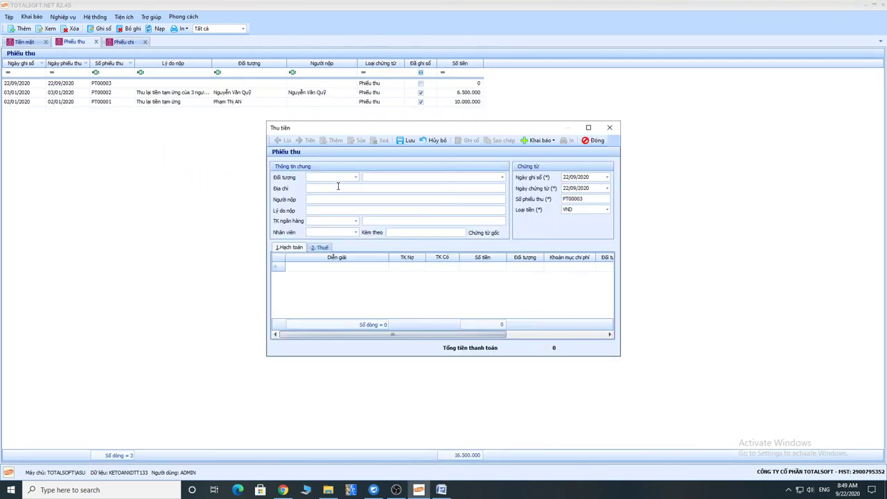
click(366, 177)
text(quy)
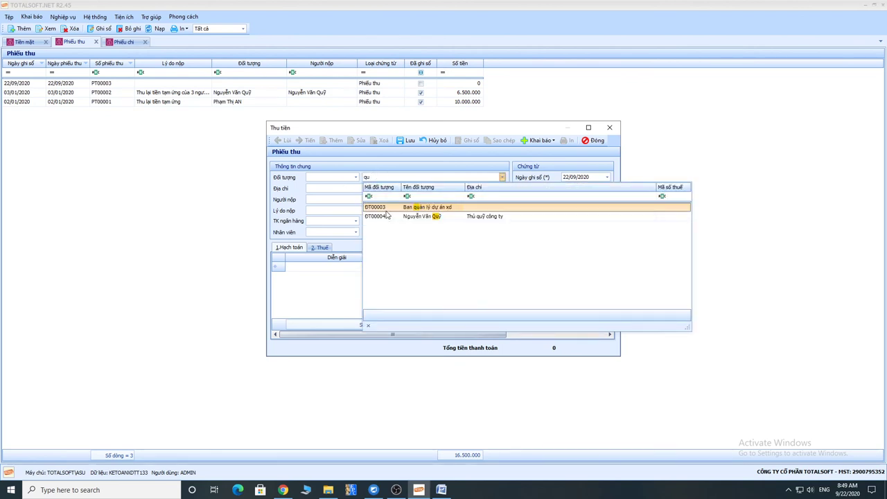
click(388, 217)
key(Tab)
key(Tab)
key(Tab)
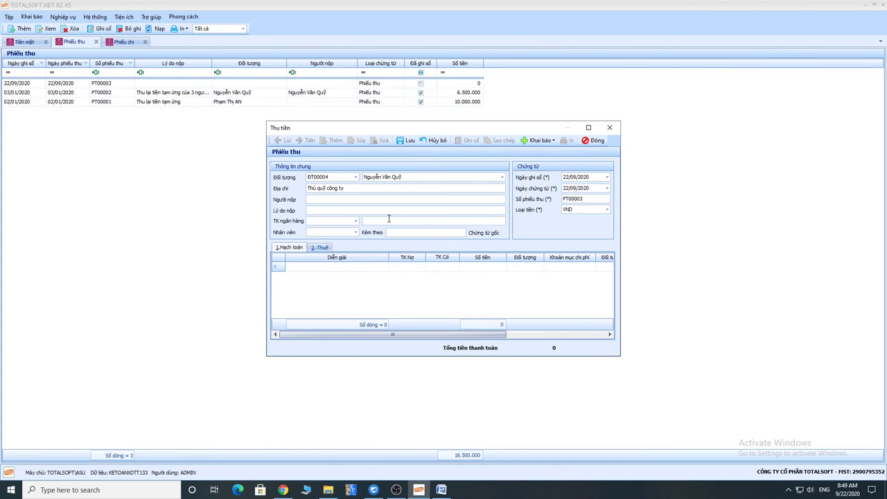
text(Rut)
text( tiền gửi ngân hàng)
key(BackSpace)
key(BackSpace)
text(nhập quỹ)
key(Tab)
Choose the Vietcombank account, date 06/01/2020, and a 1111/1121 line of 50.000.000.
click(355, 220)
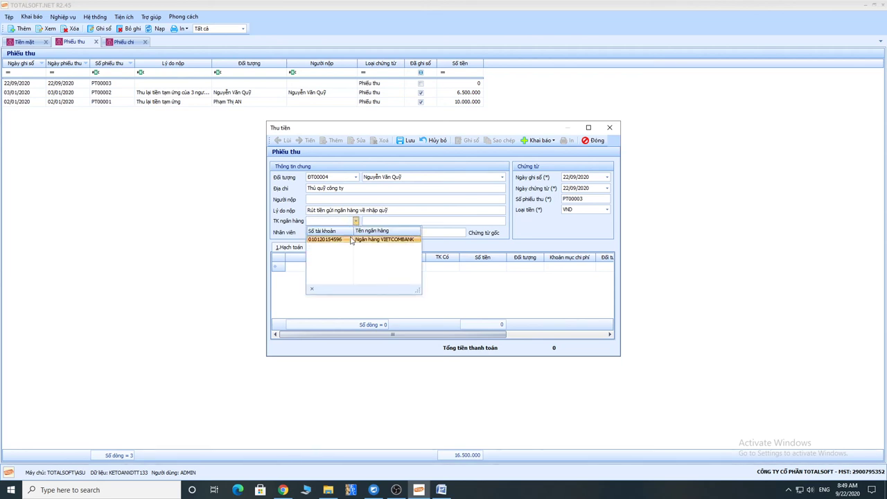
click(351, 240)
key(Tab)
key(Tab)
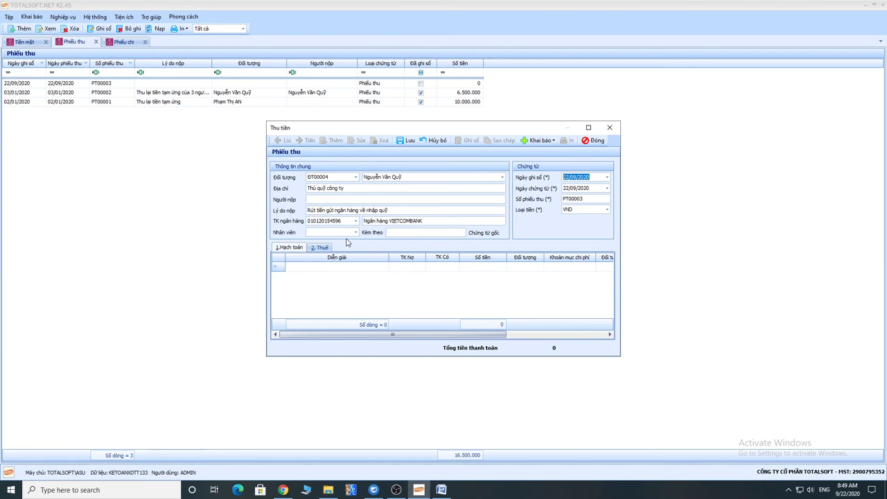
text(06012020)
key(Tab)
key(Tab)
key(Tab)
key(Tab)
key(Tab)
text(112)
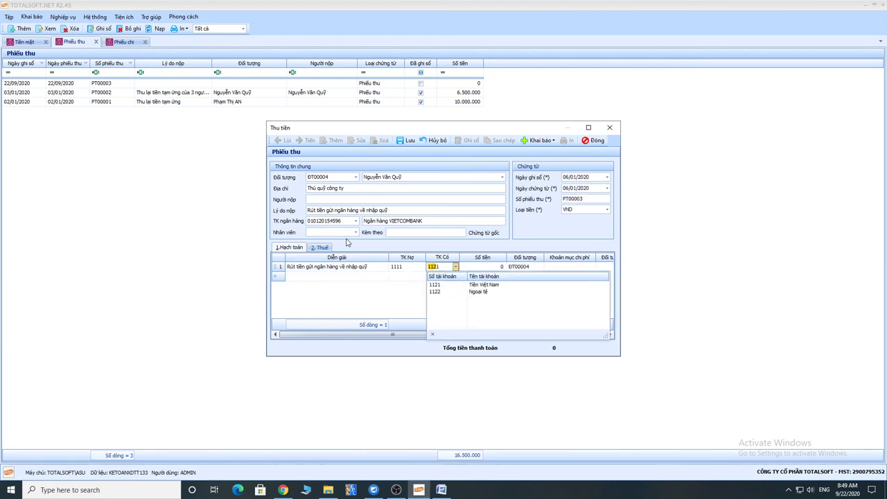
text(1)
key(Return)
key(Tab)
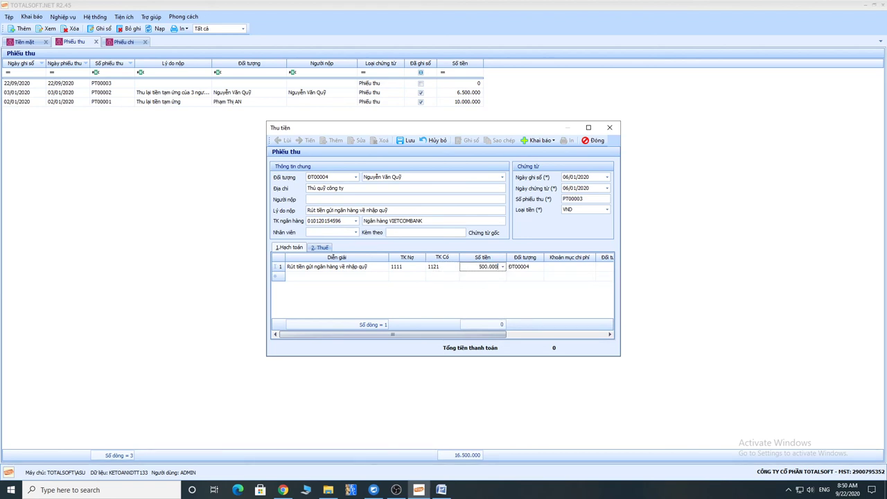
text(50000000)
key(Tab)
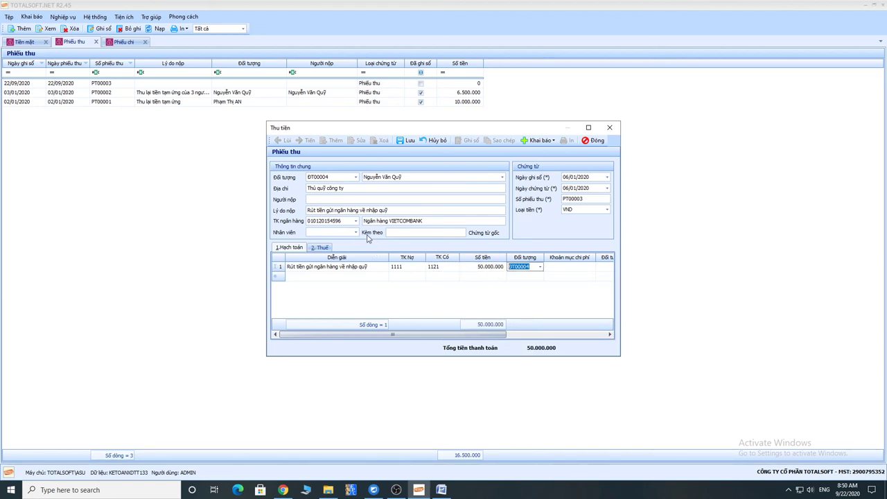
Confirm the bank account and 1121 credit, then save receipt PT00003 and close it.
click(356, 221)
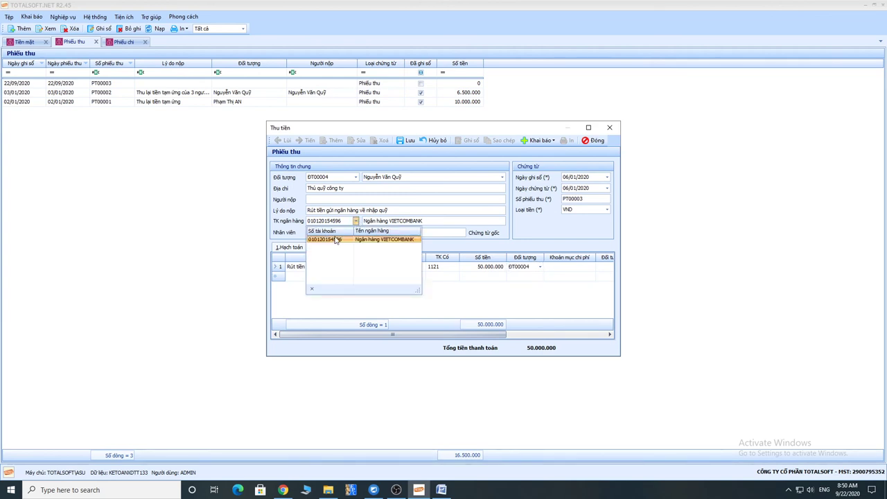
click(443, 266)
click(445, 270)
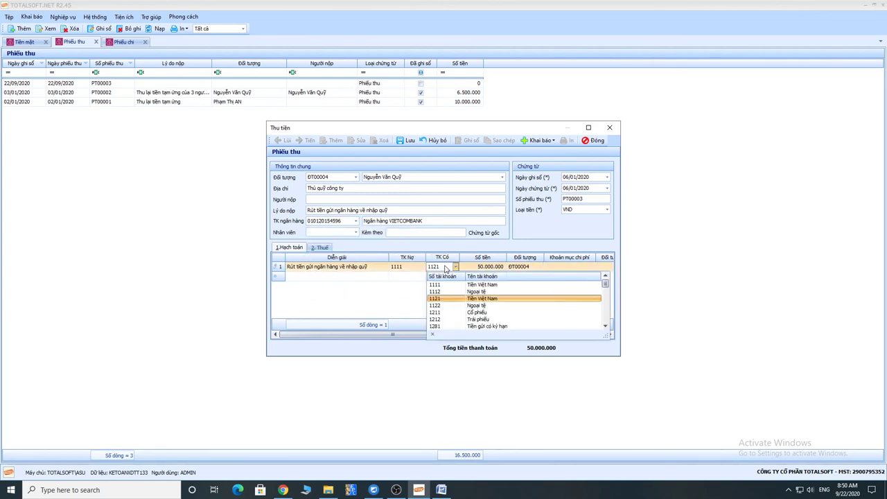
click(446, 269)
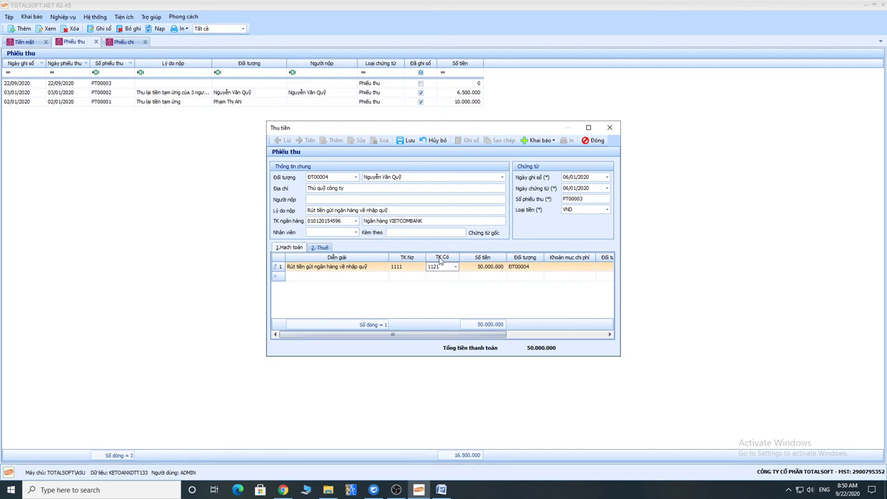
click(413, 140)
click(593, 140)
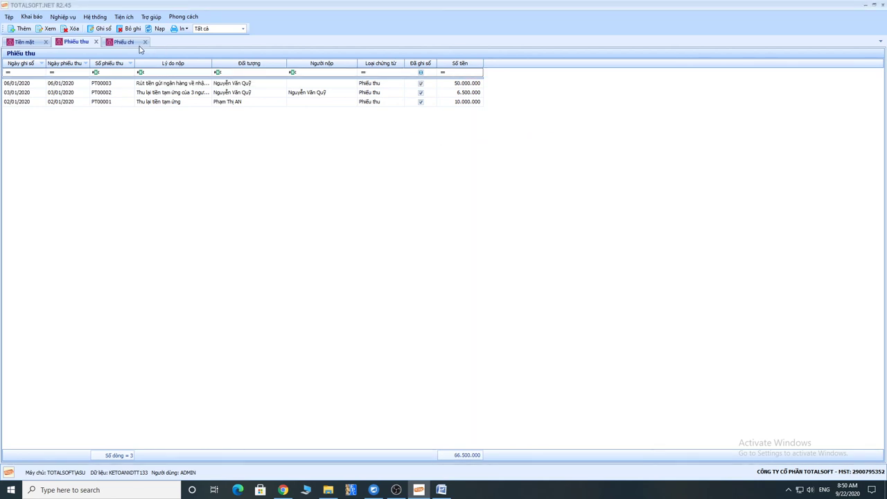
Start a new payment voucher and set the company cashier ('quỹ') as the payee.
click(125, 41)
right_click(159, 120)
click(201, 133)
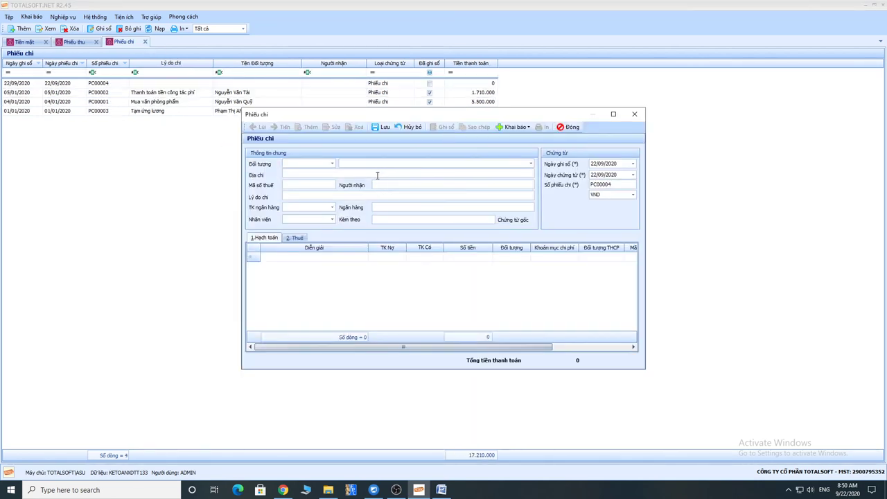
click(356, 163)
text(quỹ)
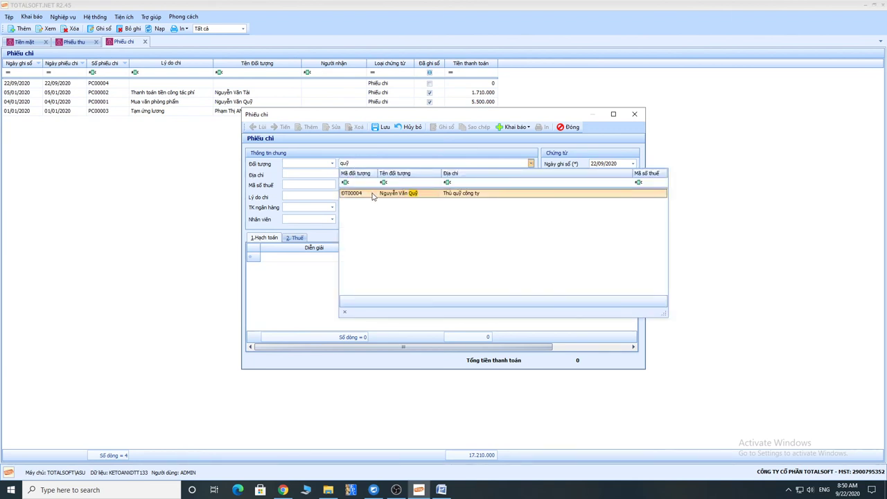
click(372, 194)
Enter reason 'Chi nộp tien vào tài khoan ngan hang', the Vietcombank account, and date 10/01/2020.
click(372, 195)
text(Chi)
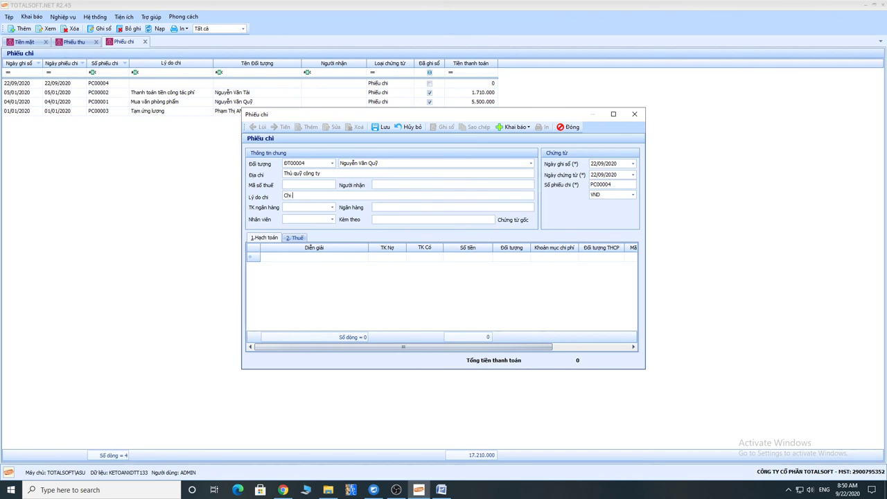
text( nộp tien)
text( vào tài khoan)
text( ngan hang)
key(Tab)
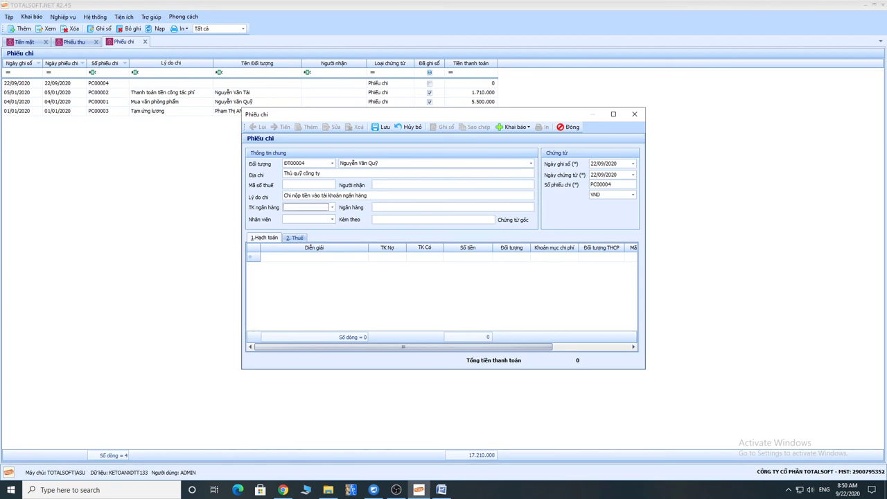
click(332, 207)
click(323, 231)
key(Tab)
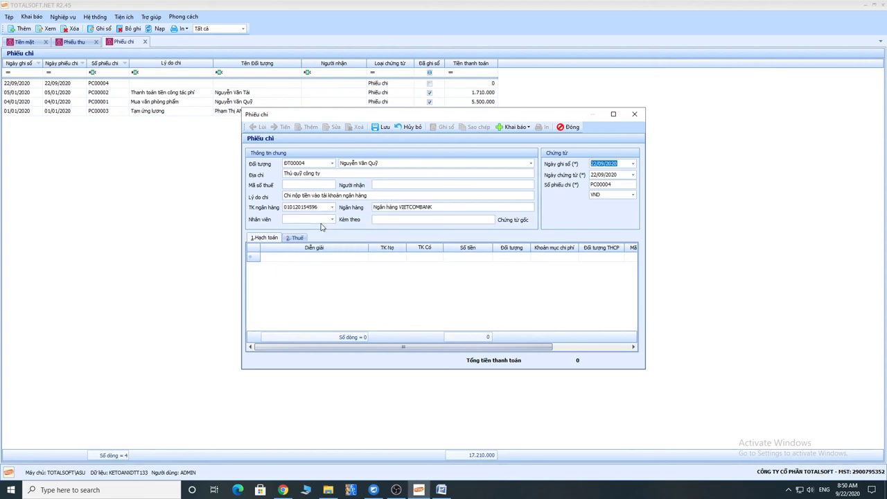
text(10/01/2020)
Add the line debit 1121, credit 1111, amount 20.000.000, then save voucher PC00004 and close it.
key(Tab)
key(Tab)
key(Tab)
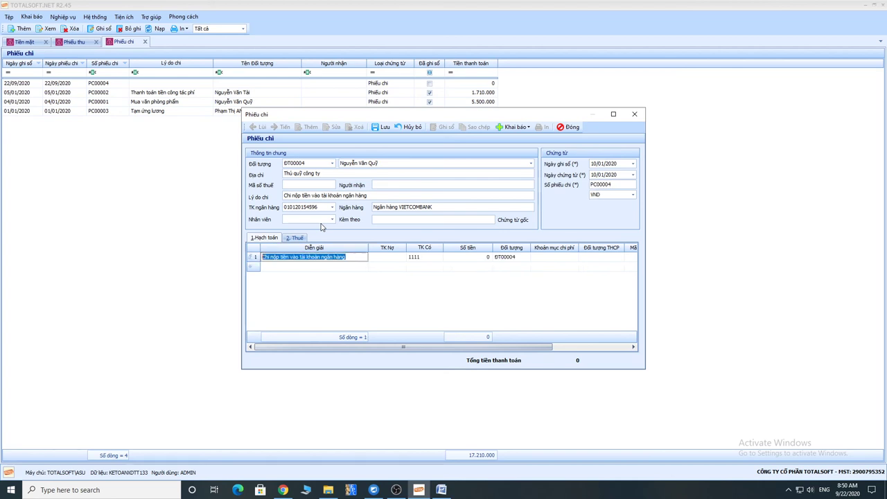
key(Tab)
text(112)
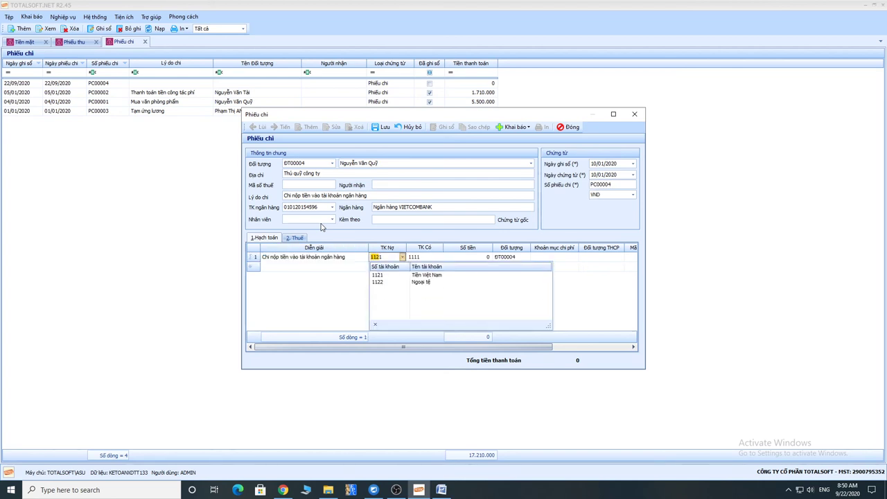
key(Tab)
key(Tab)
text(5.000.000)
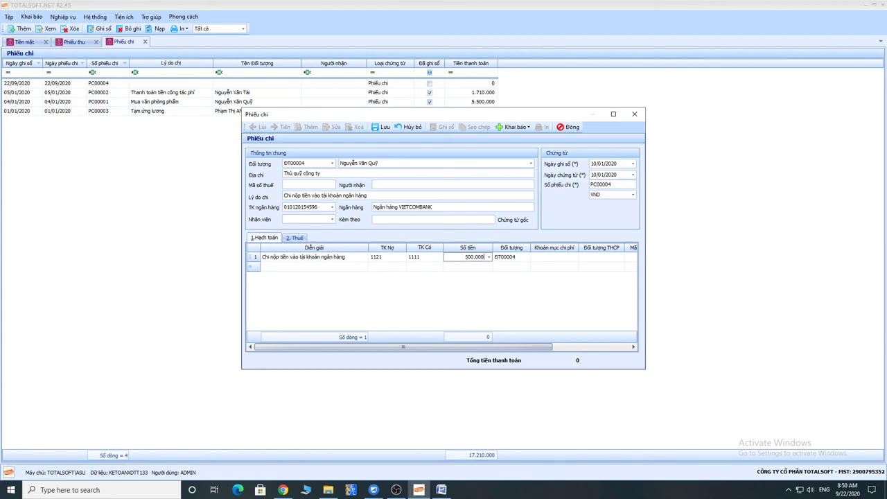
key(BackSpace)
key(BackSpace)
key(BackSpace)
key(BackSpace)
key(BackSpace)
text(20.000.000)
key(Tab)
key(Tab)
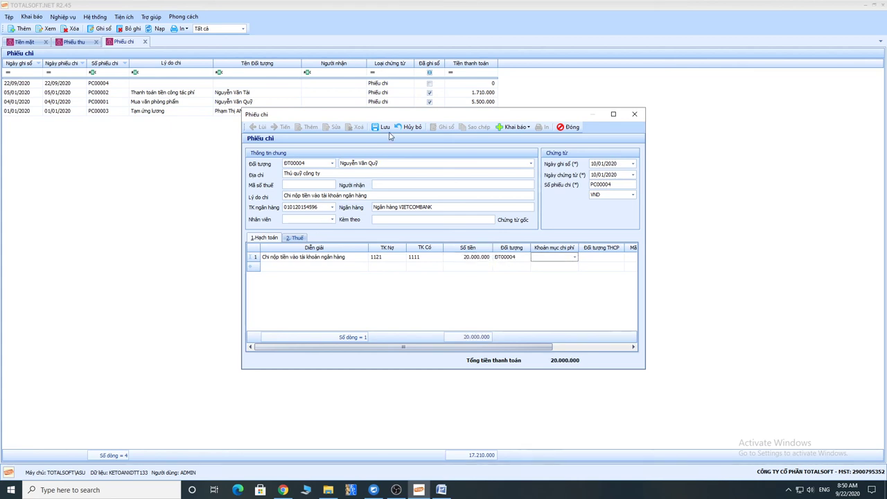
click(383, 127)
click(568, 127)
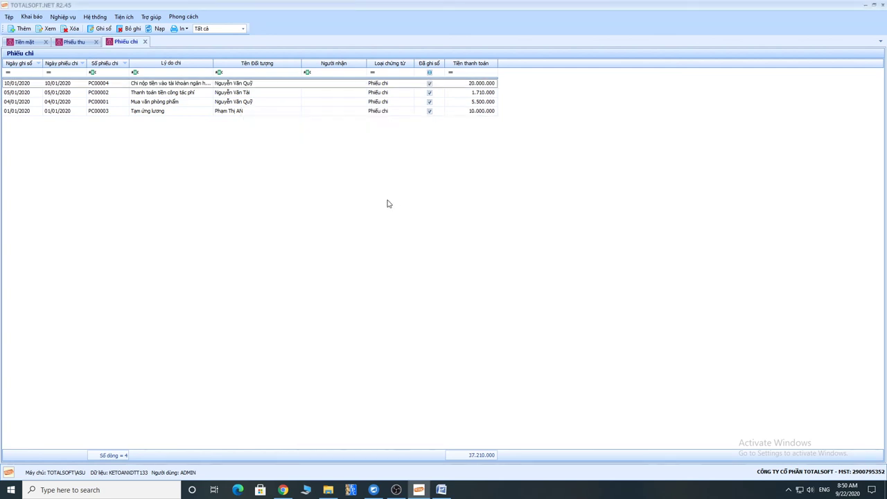